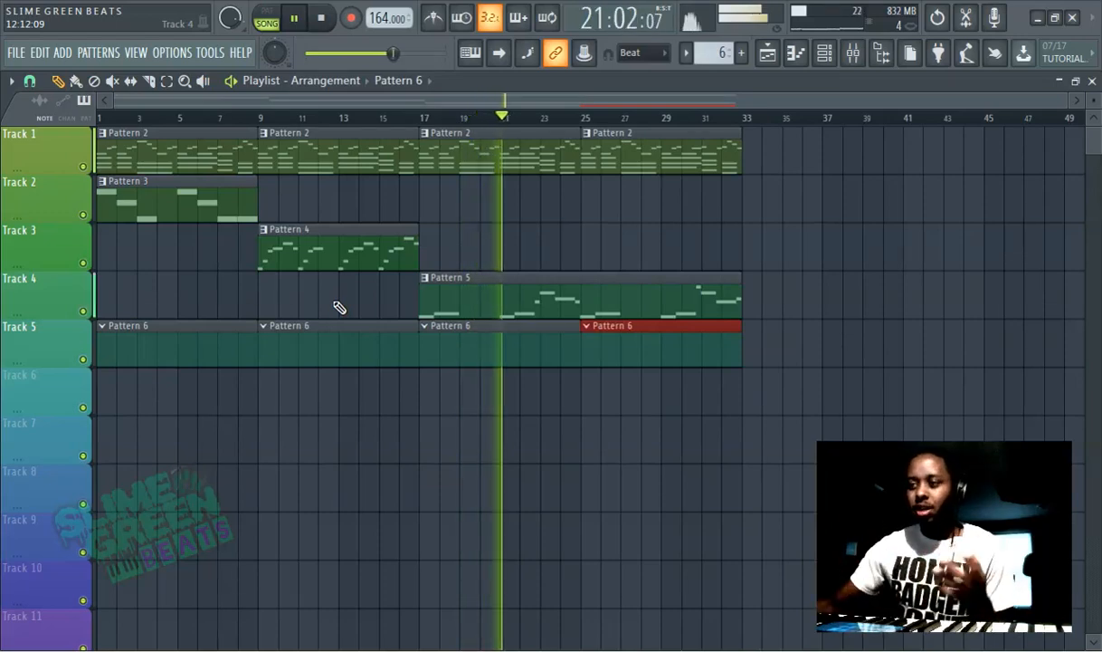
Step: Lower the Melody track's volume fader in the mixer and return to the playlist
{"action": "left_click", "coordinate": [853, 52]}
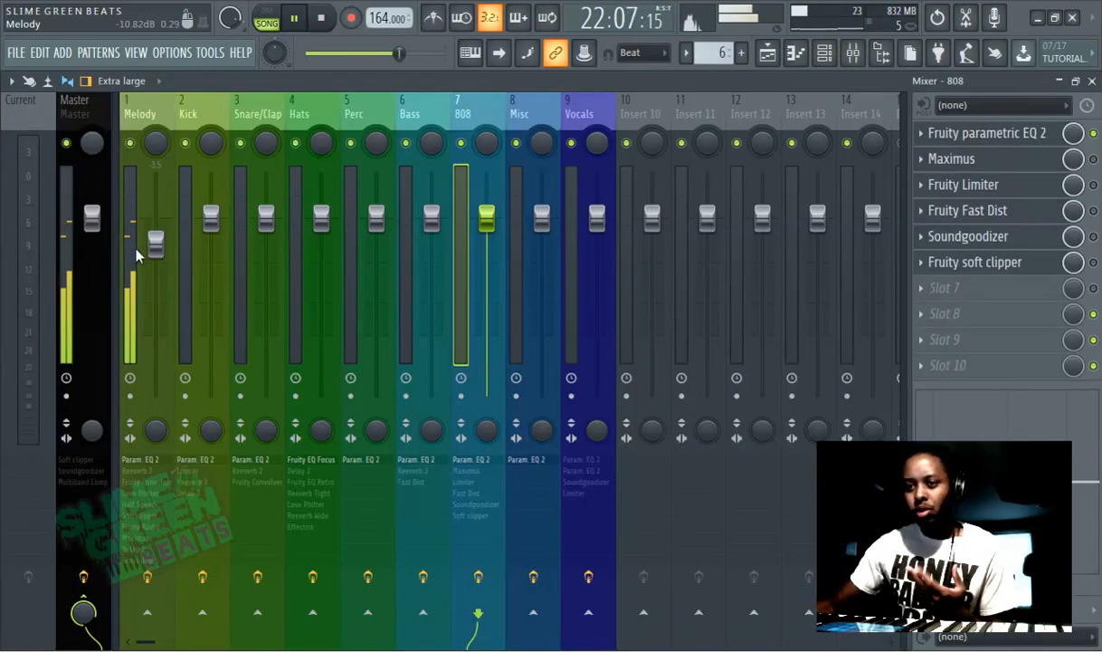
{"action": "left_click_drag", "start_coordinate": [156, 244], "coordinate": [158, 302]}
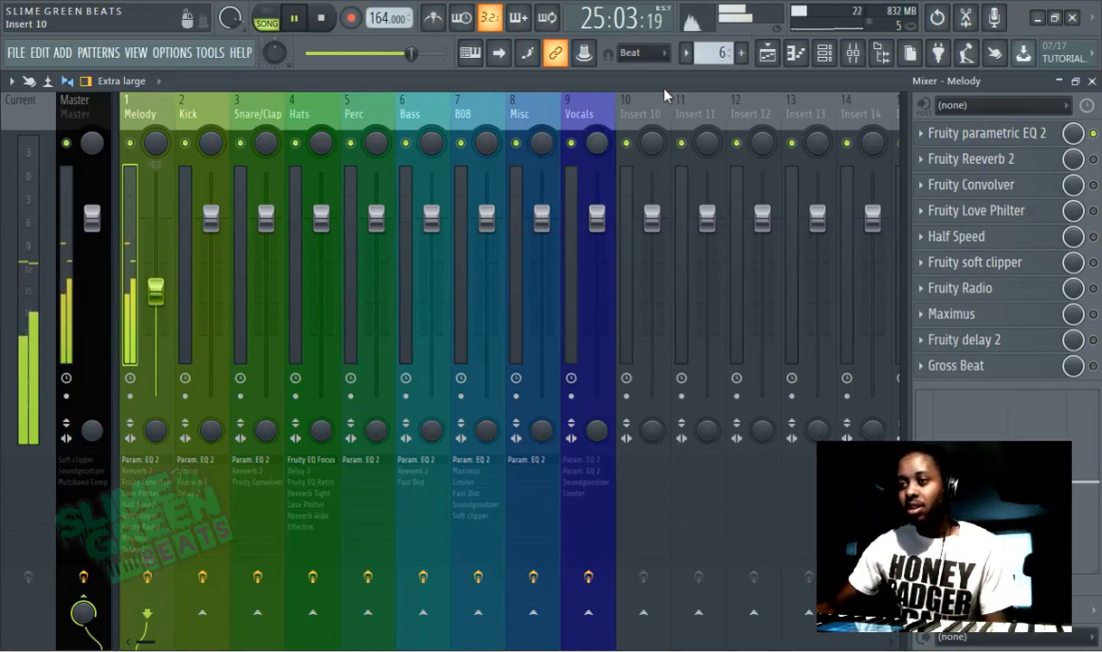
{"action": "left_click", "coordinate": [825, 54]}
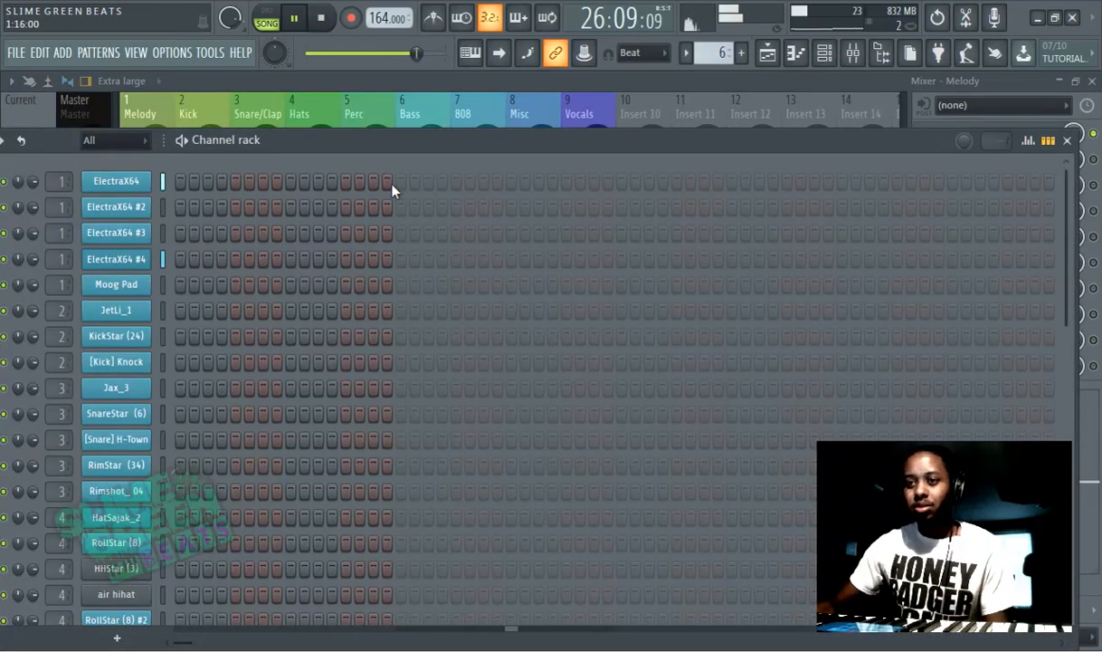
{"action": "left_click", "coordinate": [768, 53]}
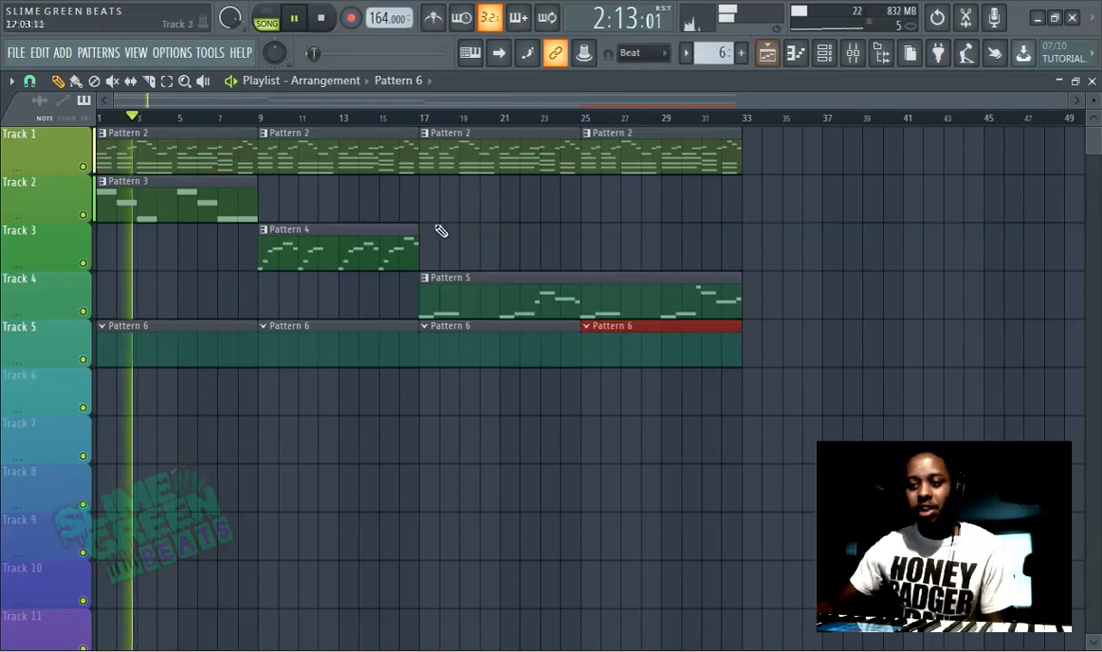
{"action": "left_click", "coordinate": [223, 342]}
{"action": "left_click", "coordinate": [320, 354]}
{"action": "left_click", "coordinate": [512, 347]}
{"action": "left_click", "coordinate": [647, 349]}
{"action": "left_click", "coordinate": [465, 344]}
{"action": "left_click", "coordinate": [340, 359]}
{"action": "left_click", "coordinate": [186, 352]}
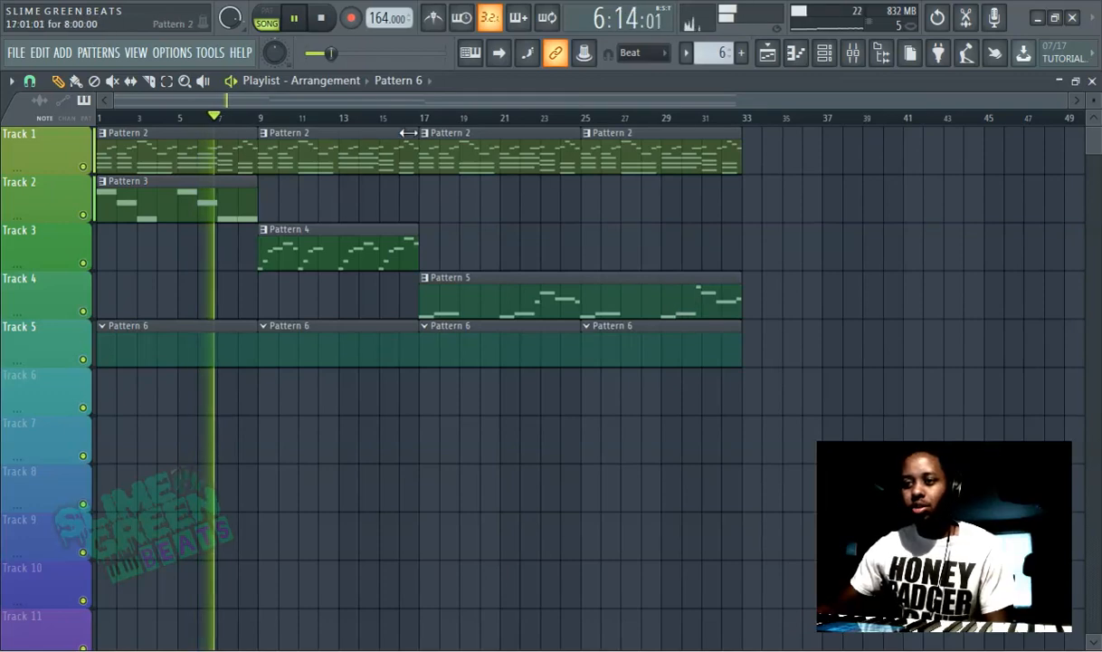
Step: Bring up the channel rack, reposition it, find the hi-hat channels and audition the air hihat sample
{"action": "left_click", "coordinate": [823, 55]}
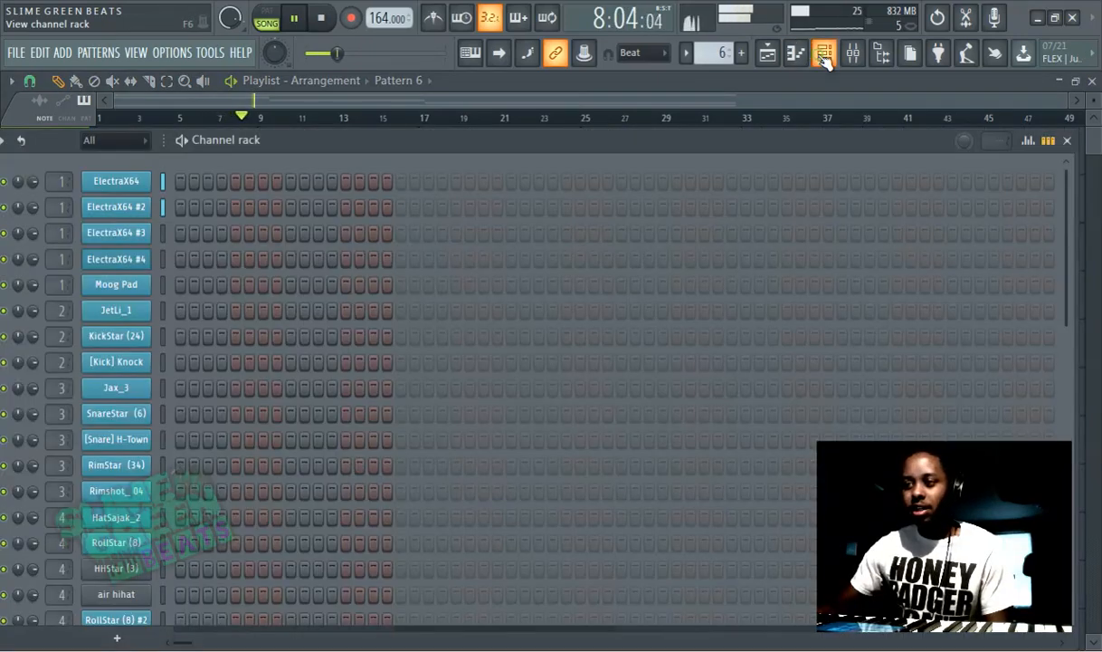
{"action": "left_click_drag", "start_coordinate": [508, 152], "coordinate": [537, 108]}
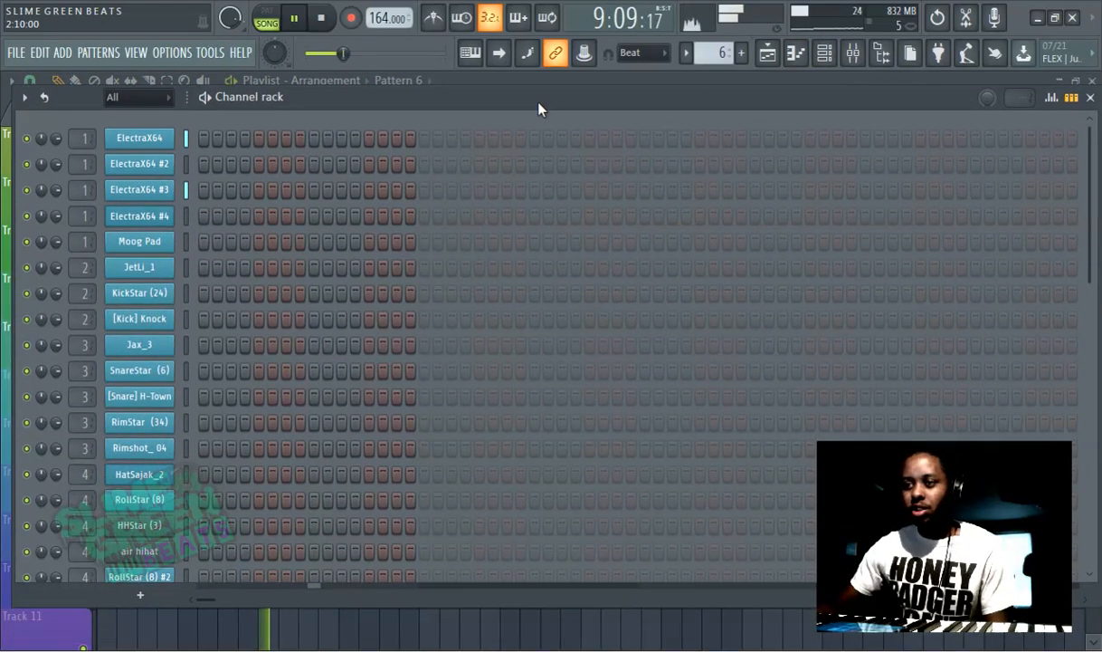
{"action": "scroll", "coordinate": [330, 446], "scroll_direction": "down", "scroll_amount": 5}
{"action": "scroll", "coordinate": [337, 453], "scroll_direction": "up", "scroll_amount": 2}
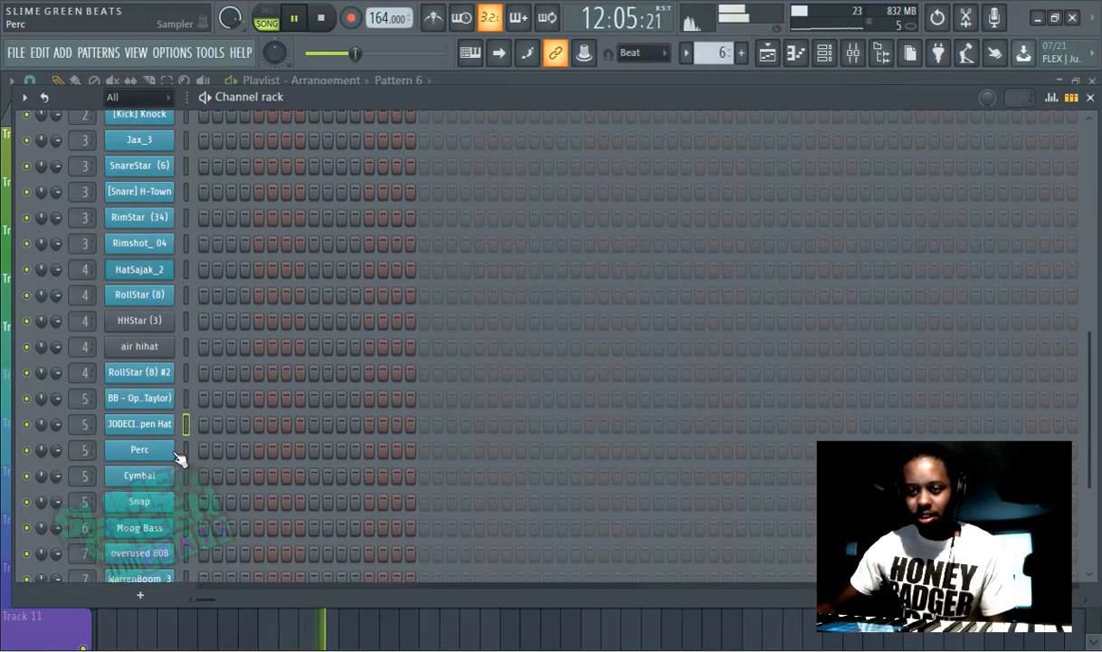
{"action": "left_click", "coordinate": [143, 346]}
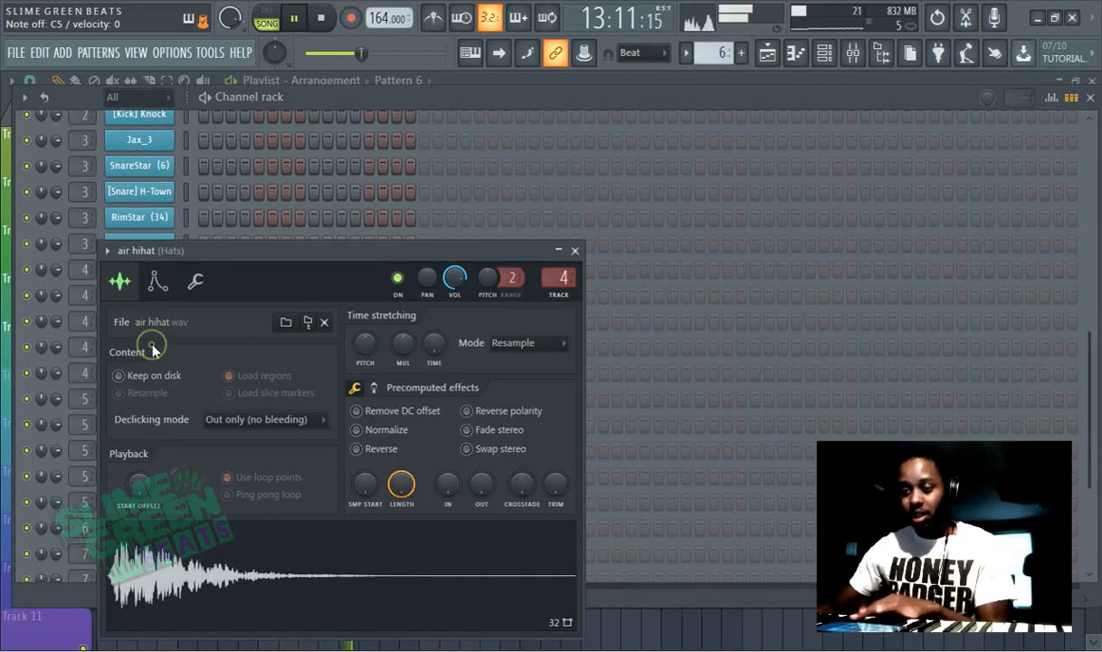
Step: Record a live hi-hat rhythm on the HHStar (3) channel in pattern 6 and play it back
{"action": "left_click", "coordinate": [409, 99]}
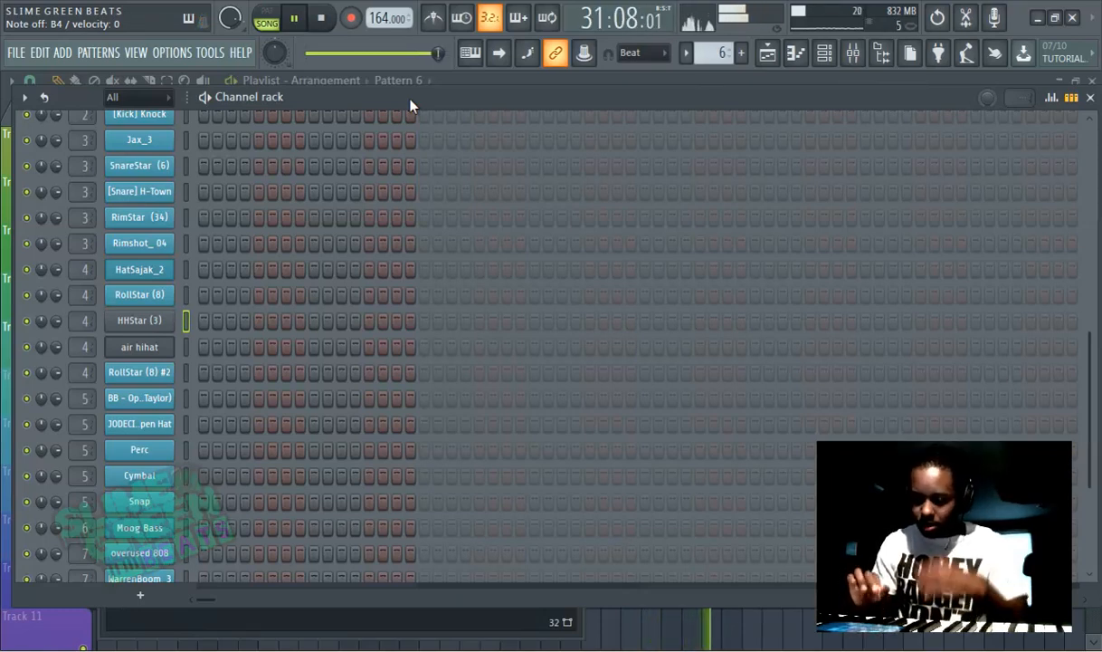
{"action": "key", "text": "space"}
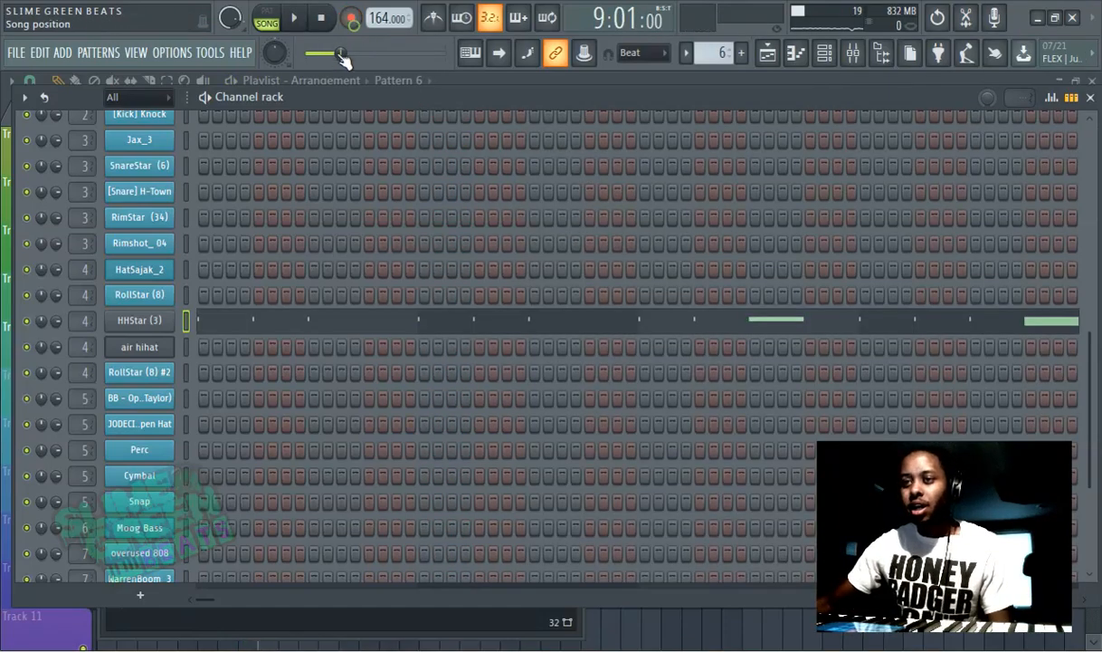
{"action": "left_click", "coordinate": [297, 22]}
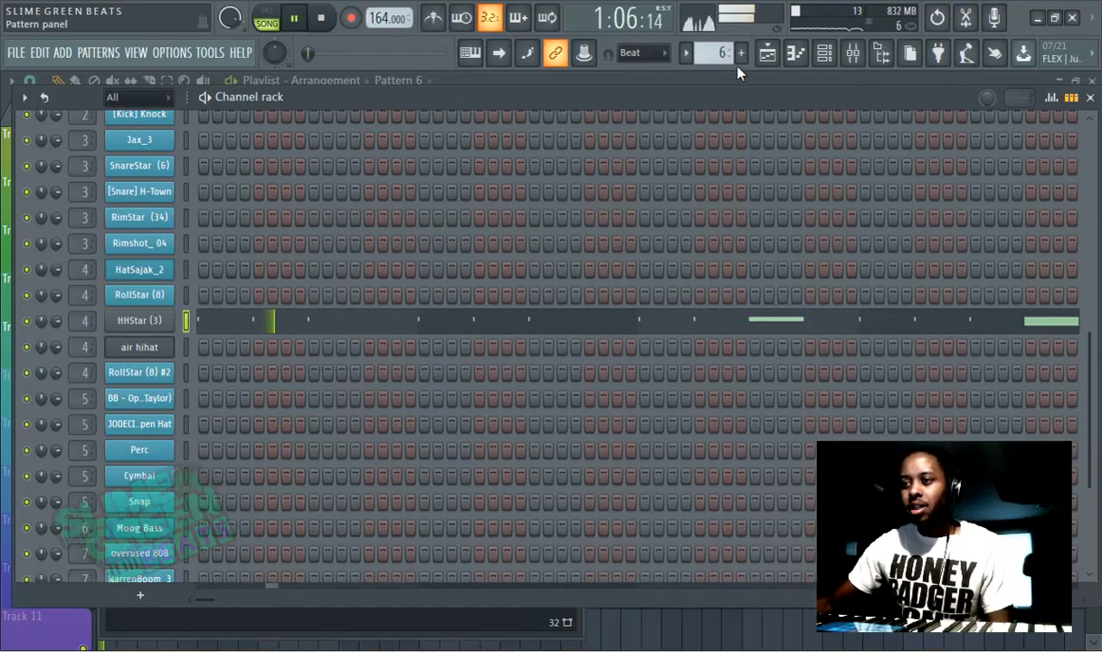
Step: In the HHStar (3) piano roll, replace the long B4 note just before bar 5 with two short B4 hits
{"action": "left_click", "coordinate": [795, 52]}
{"action": "right_click", "coordinate": [259, 334]}
{"action": "scroll", "coordinate": [194, 319], "scroll_direction": "up", "scroll_amount": 3}
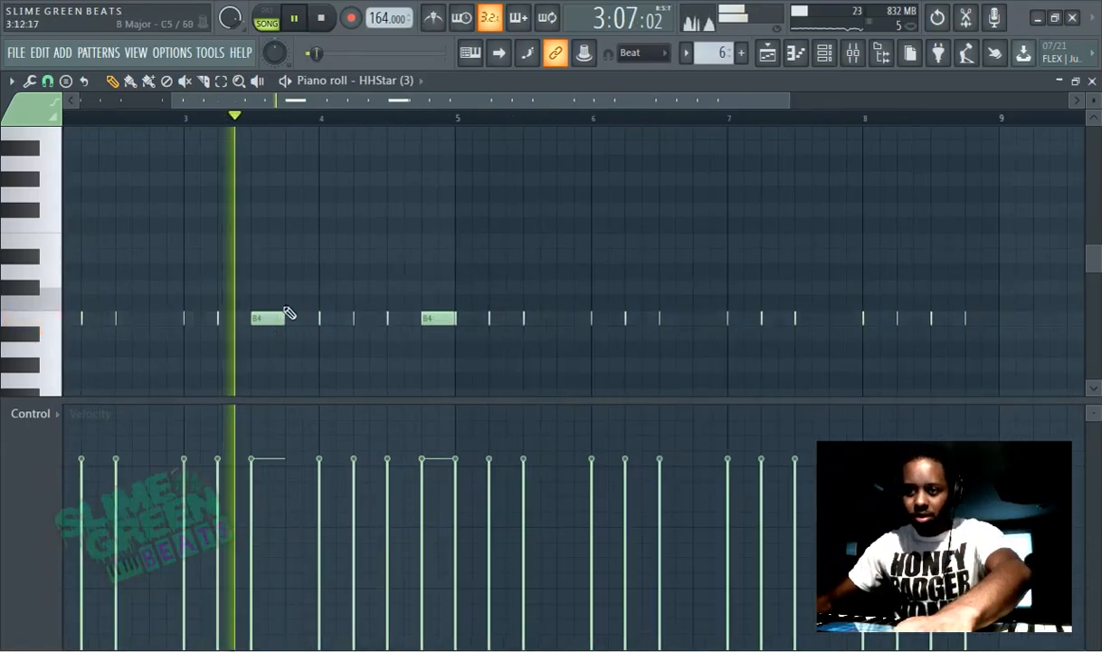
{"action": "right_click", "coordinate": [438, 318]}
{"action": "left_click", "coordinate": [443, 322]}
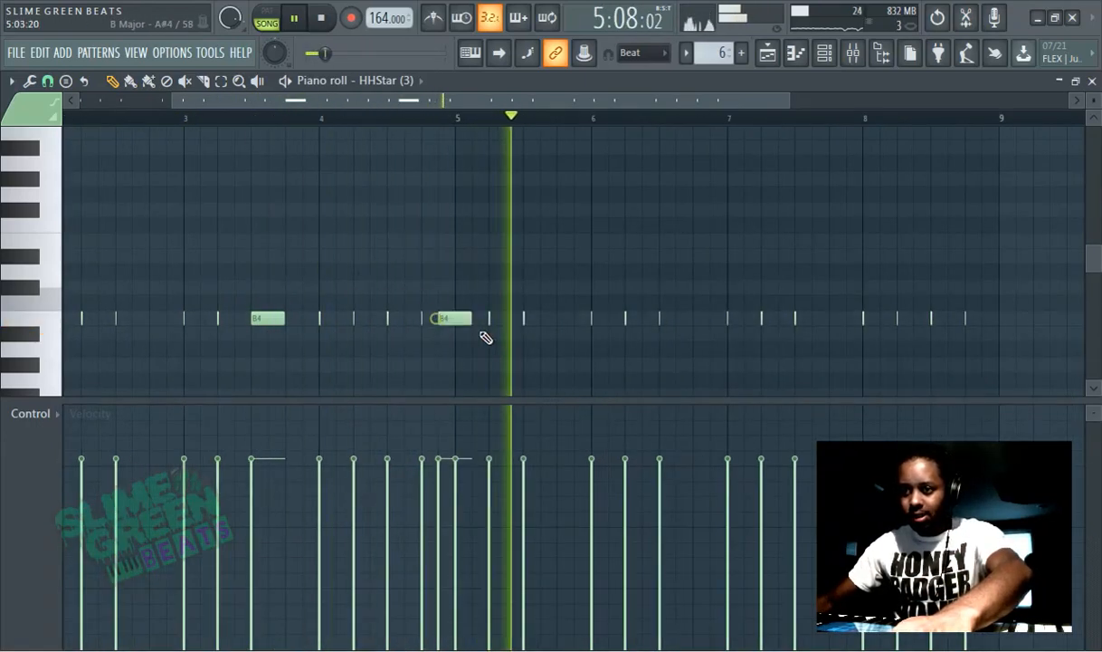
{"action": "right_click", "coordinate": [460, 320]}
{"action": "left_click", "coordinate": [438, 318]}
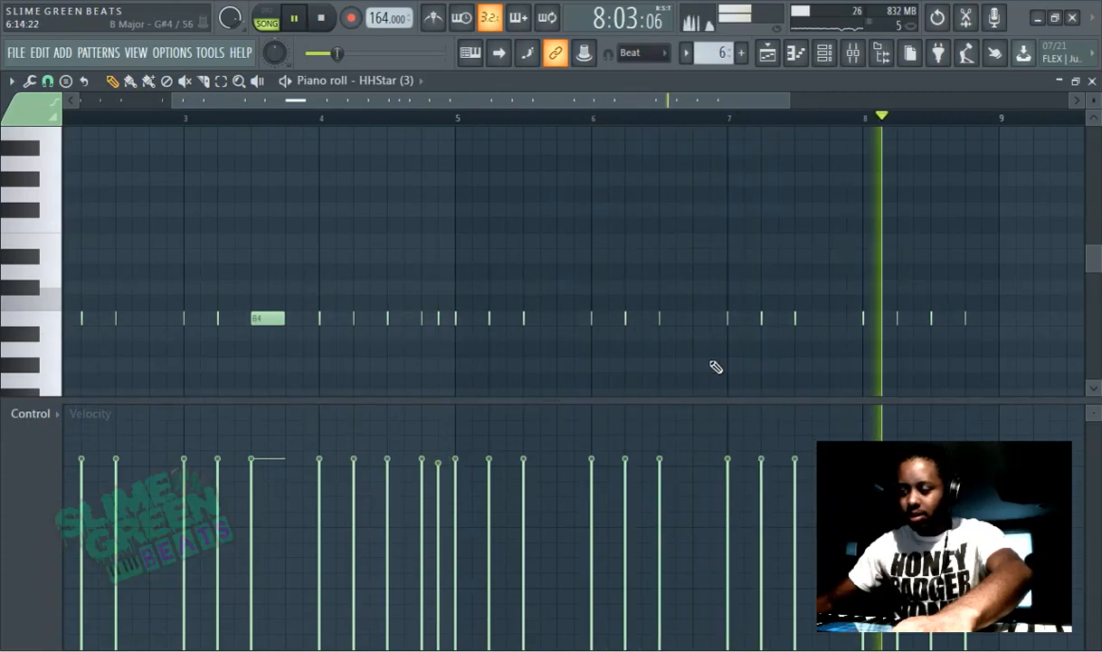
Step: Randomize the panning of all HHStar (3) notes with the randomizer's pan level at -25%
{"action": "scroll", "coordinate": [709, 362], "scroll_direction": "down", "scroll_amount": 4}
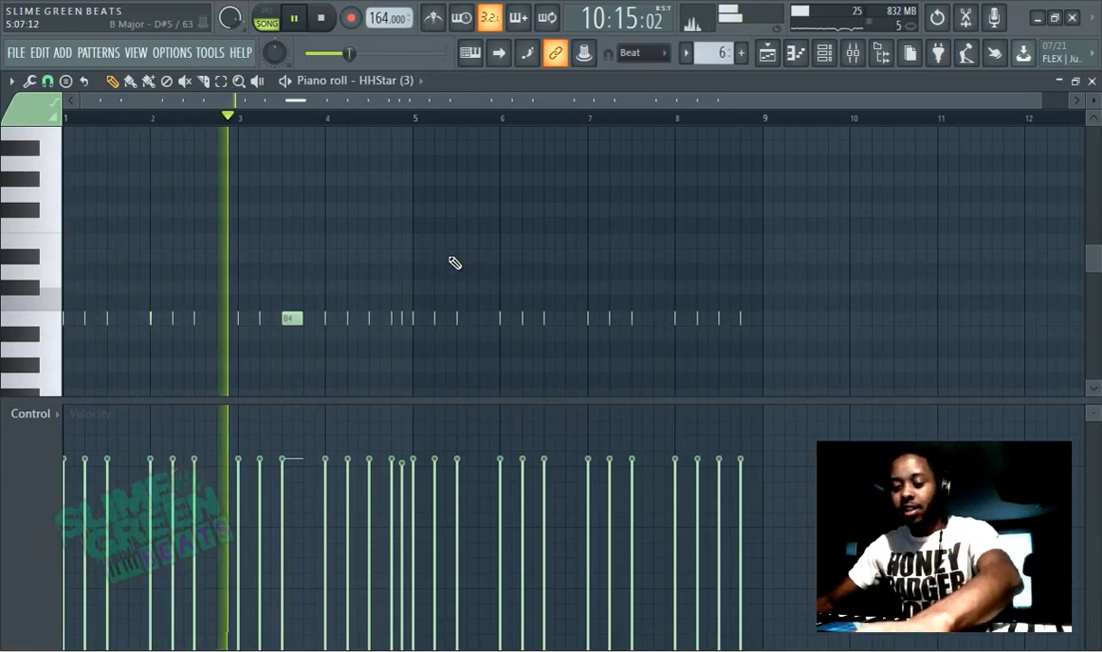
{"action": "key", "text": "ctrl+a"}
{"action": "key", "text": "alt+r"}
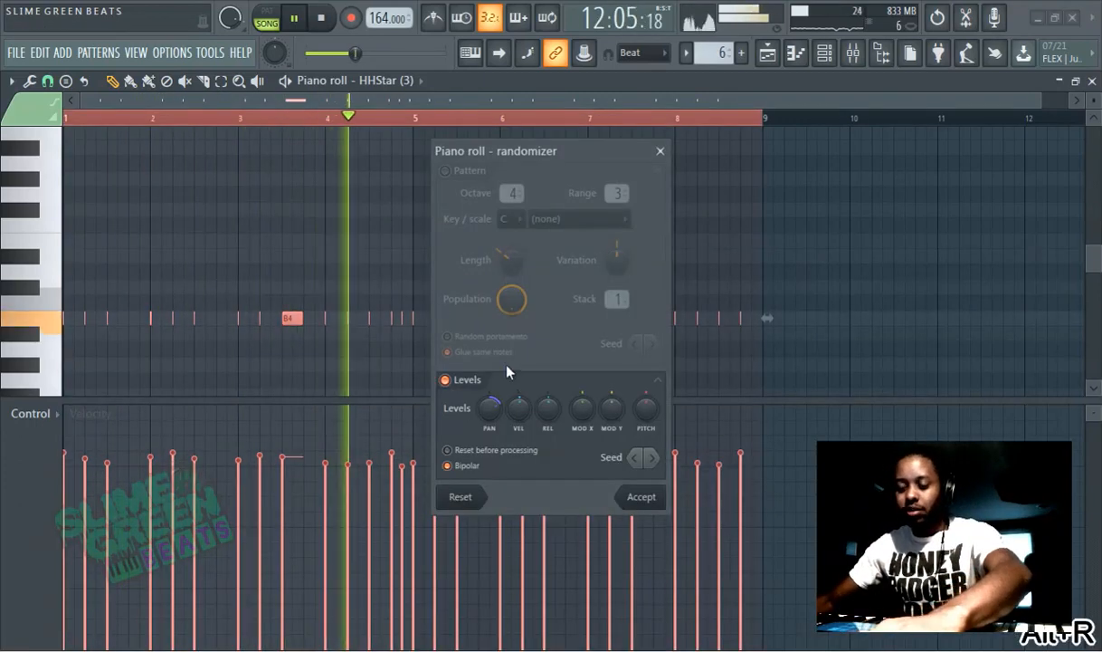
{"action": "left_click_drag", "start_coordinate": [496, 413], "coordinate": [494, 407]}
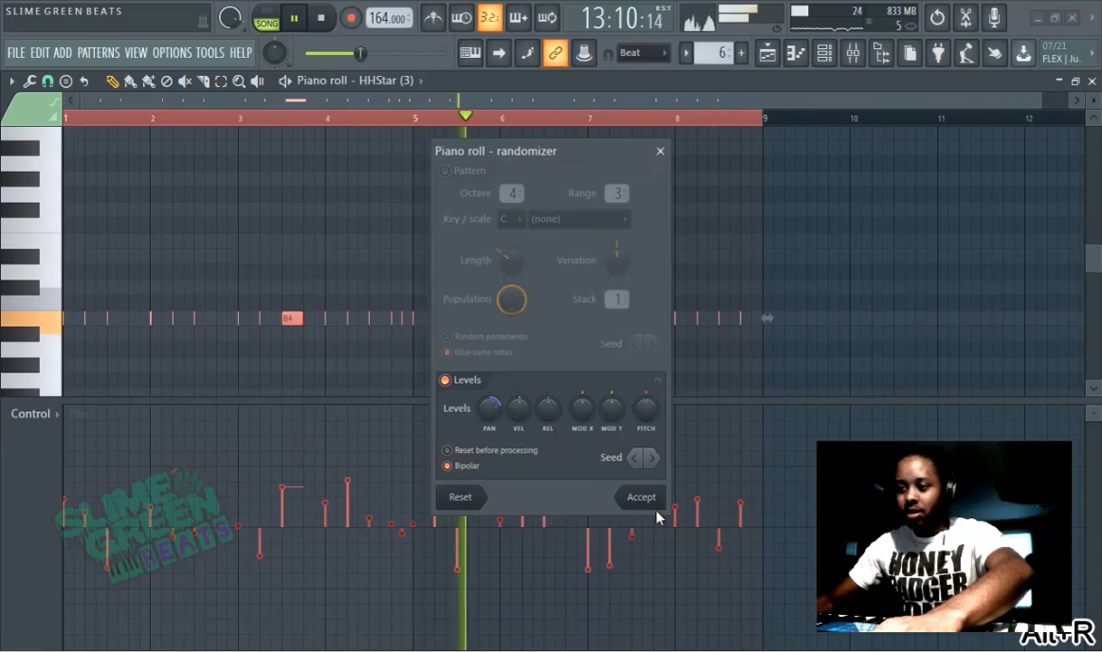
{"action": "left_click_drag", "start_coordinate": [490, 406], "coordinate": [486, 421]}
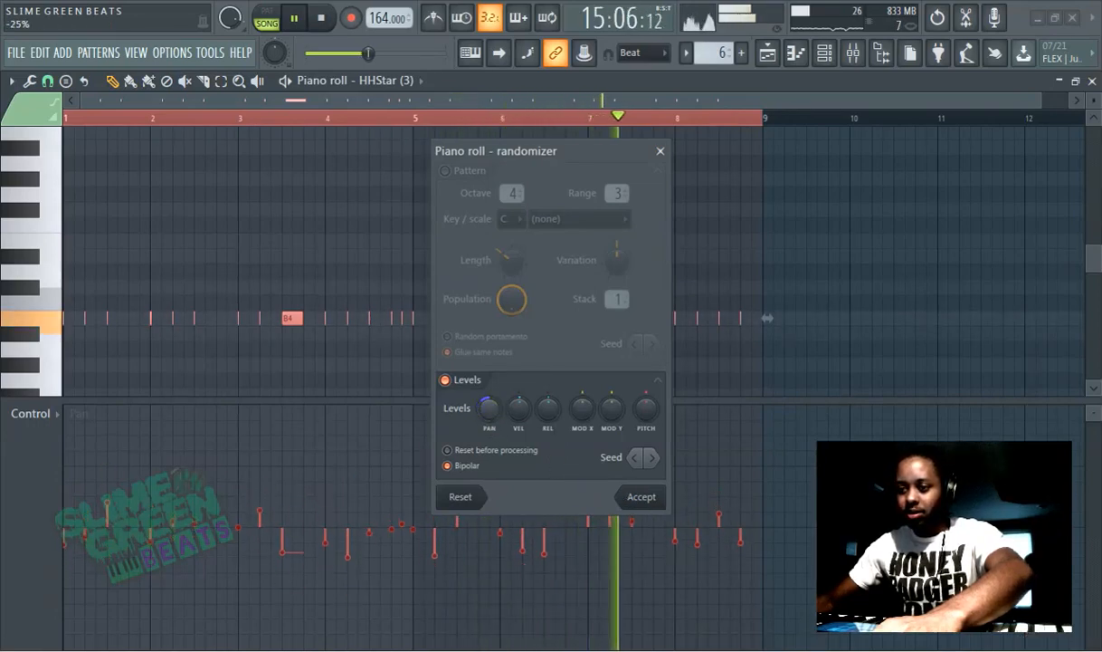
{"action": "left_click", "coordinate": [640, 498]}
Step: Clone the HHStar (3) channel in the channel rack
{"action": "left_click", "coordinate": [823, 56]}
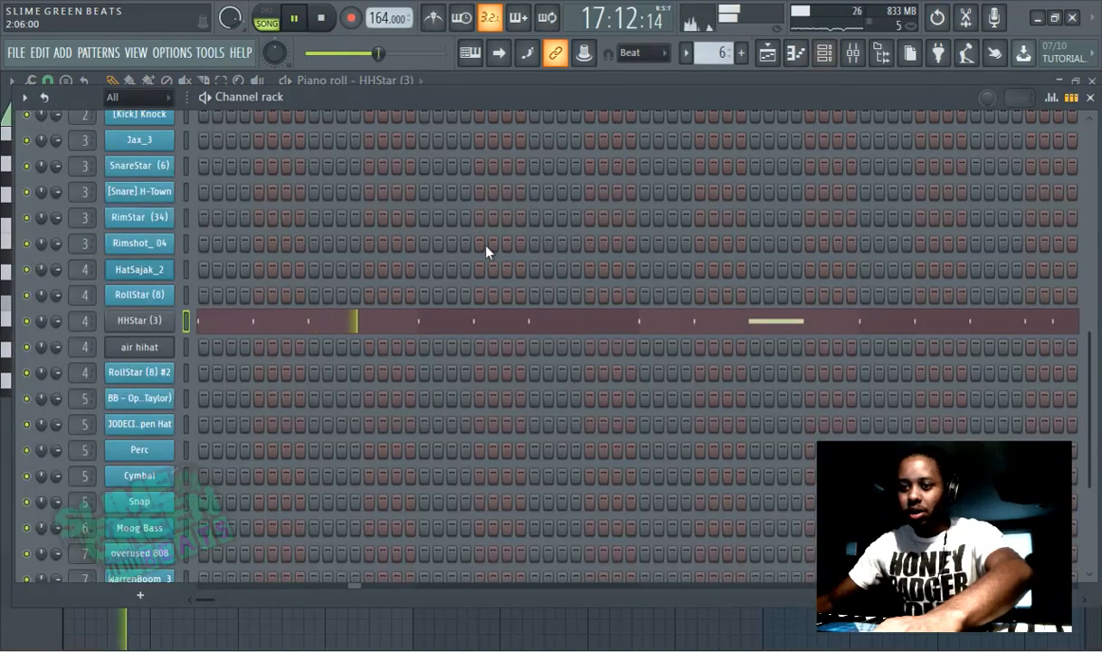
{"action": "right_click", "coordinate": [149, 333]}
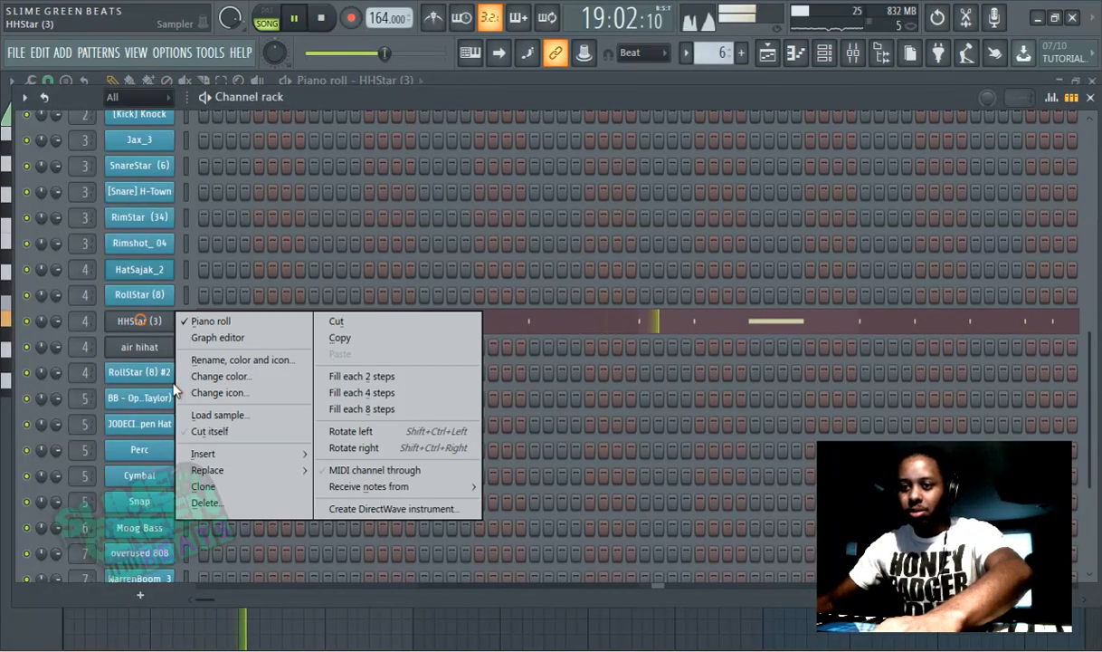
{"action": "left_click", "coordinate": [216, 482]}
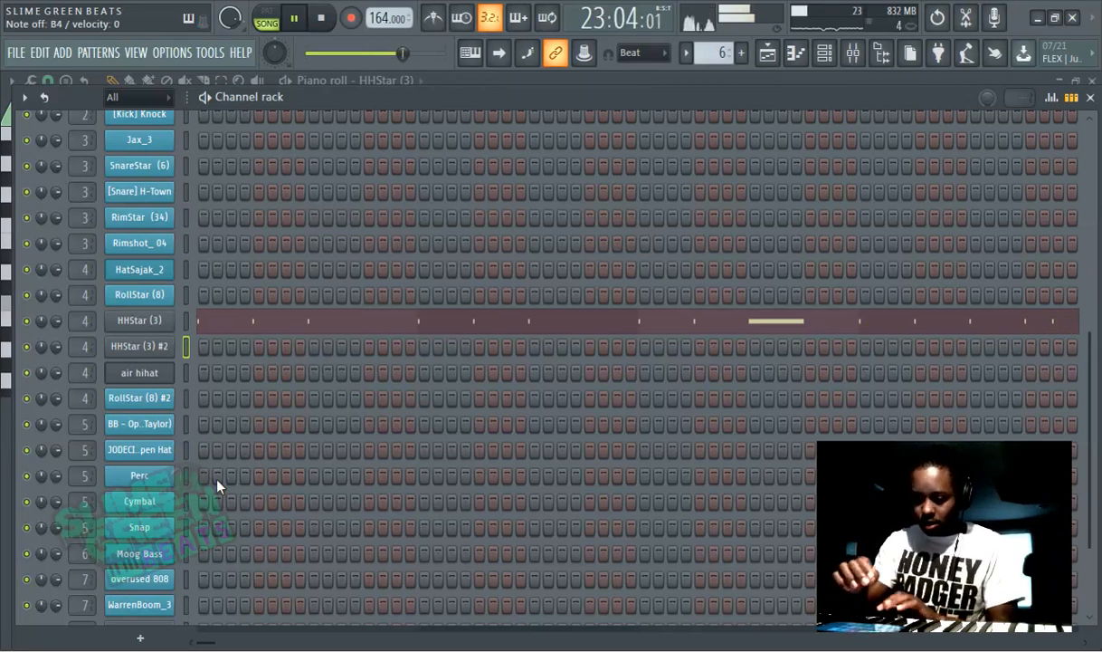
Step: Record a hat hit at the start of each bar on the cloned HHStar channel and turn recording off
{"action": "key", "text": "space"}
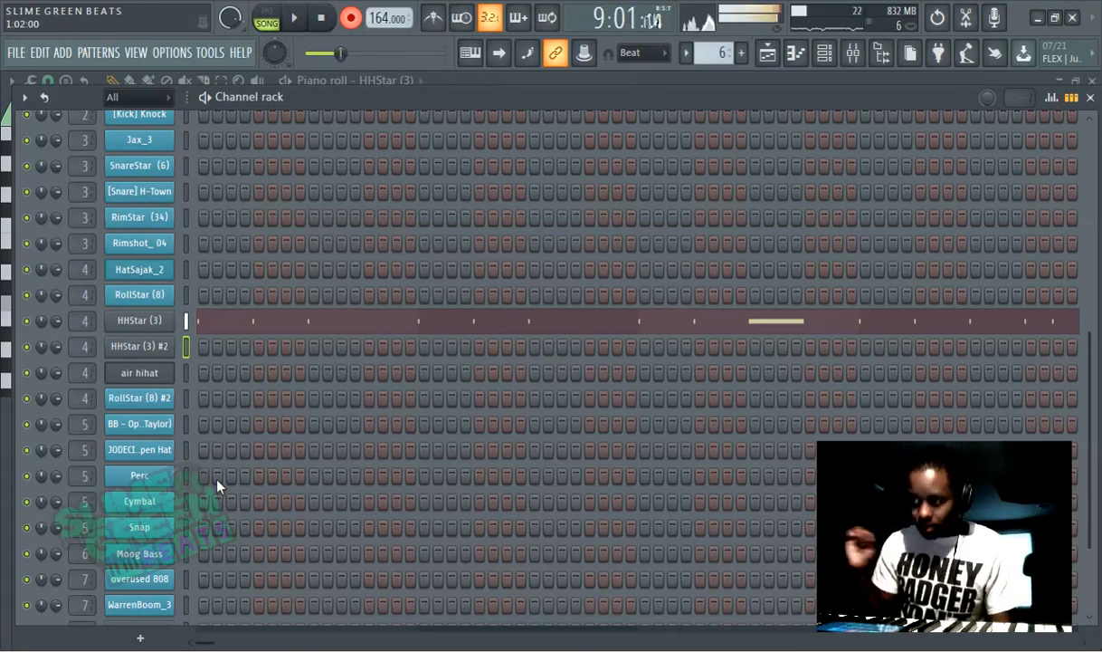
{"action": "key", "text": "space"}
{"action": "left_click", "coordinate": [351, 18]}
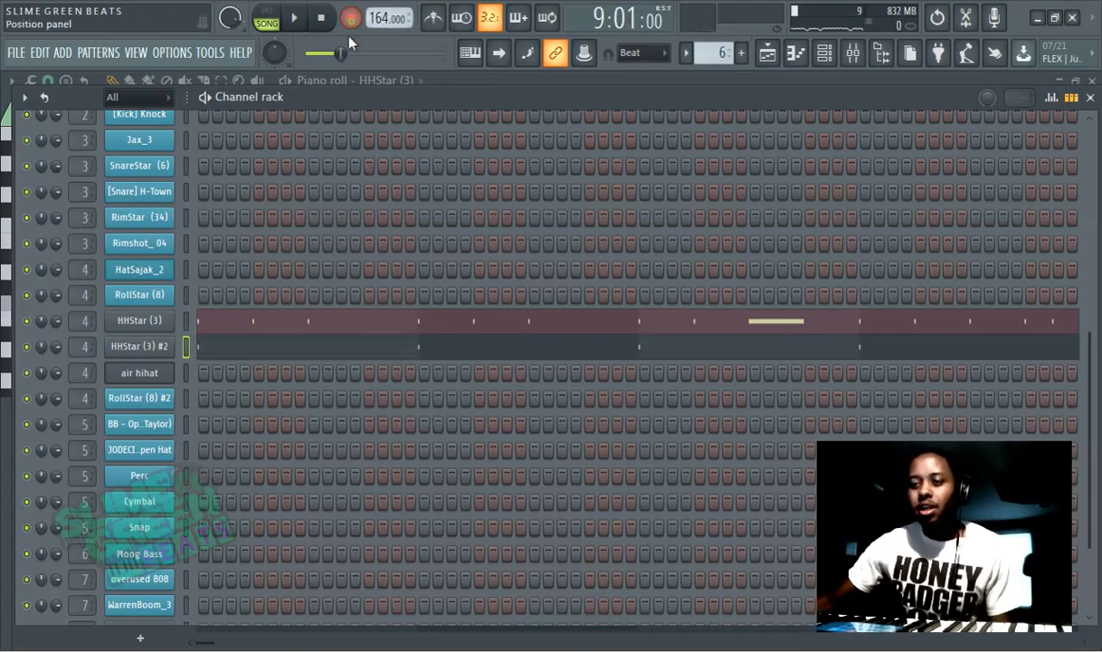
Step: Show note velocity for HHStar (3) #2 in the piano roll, lower all its notes' velocities together and play back
{"action": "left_click", "coordinate": [796, 52]}
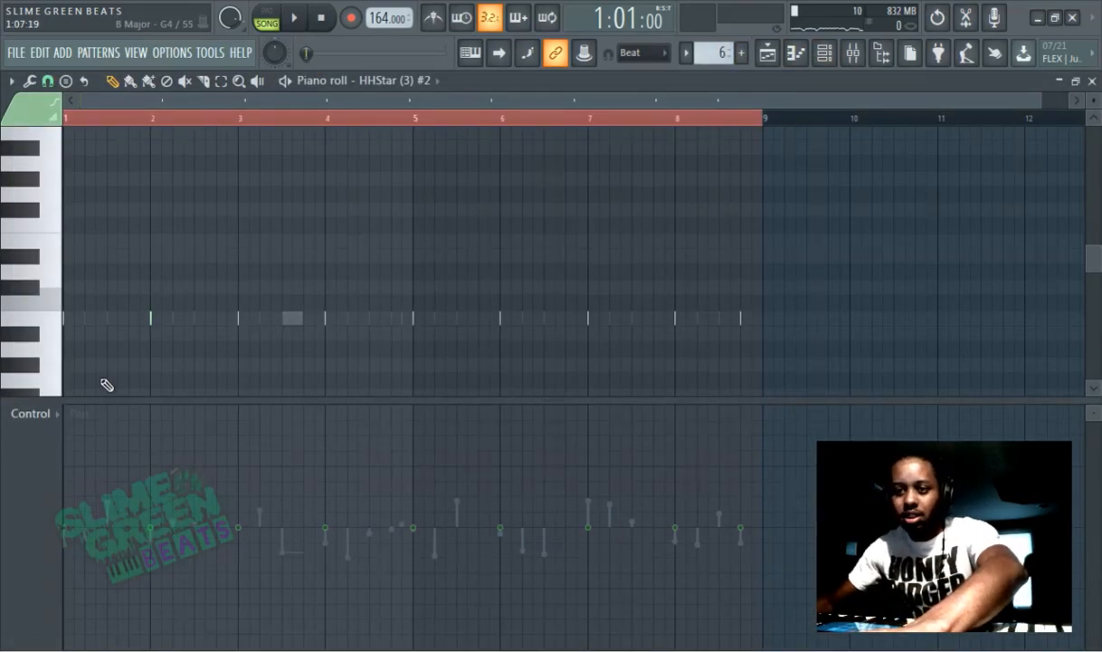
{"action": "left_click", "coordinate": [36, 413]}
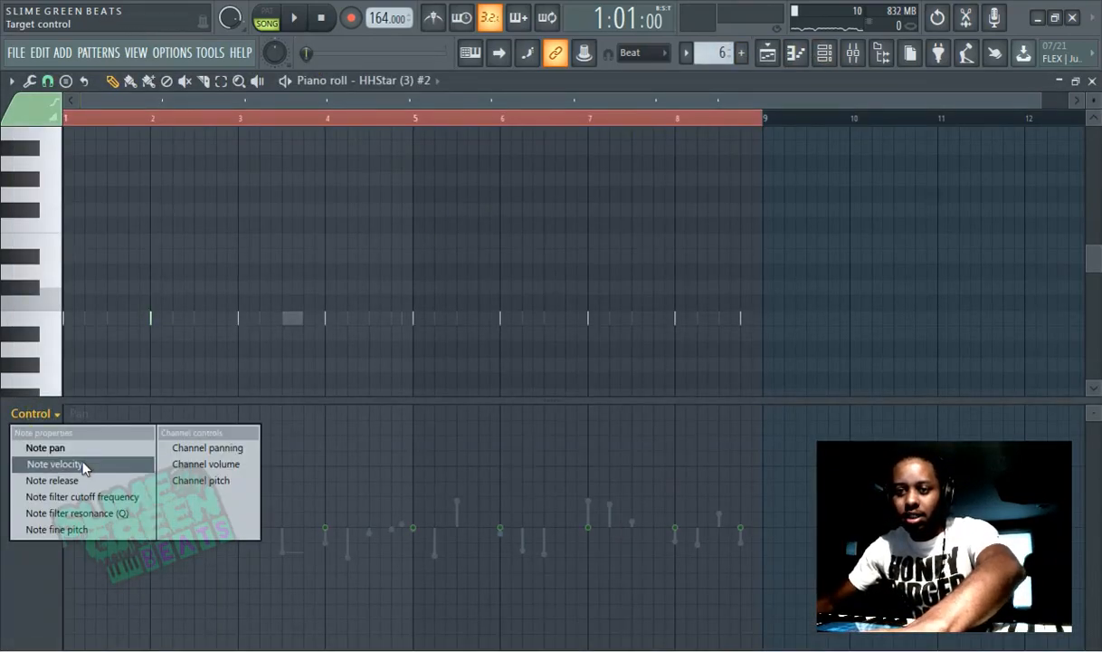
{"action": "left_click", "coordinate": [84, 472]}
{"action": "key", "text": "ctrl+a"}
{"action": "scroll", "coordinate": [301, 382], "scroll_direction": "down", "scroll_amount": 7}
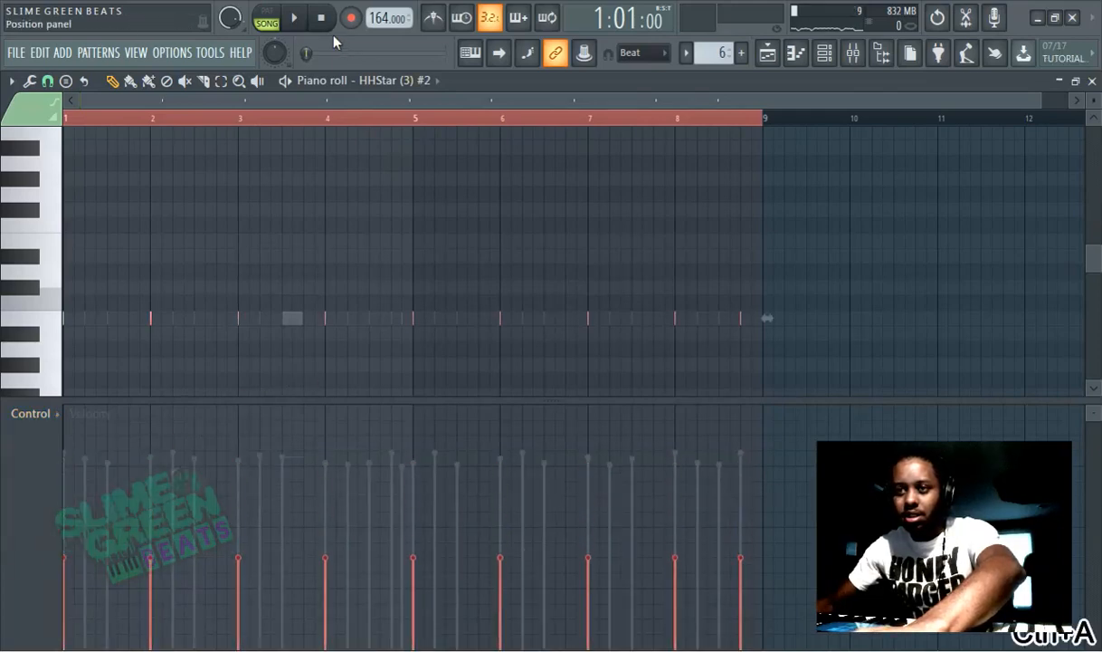
{"action": "left_click", "coordinate": [294, 18]}
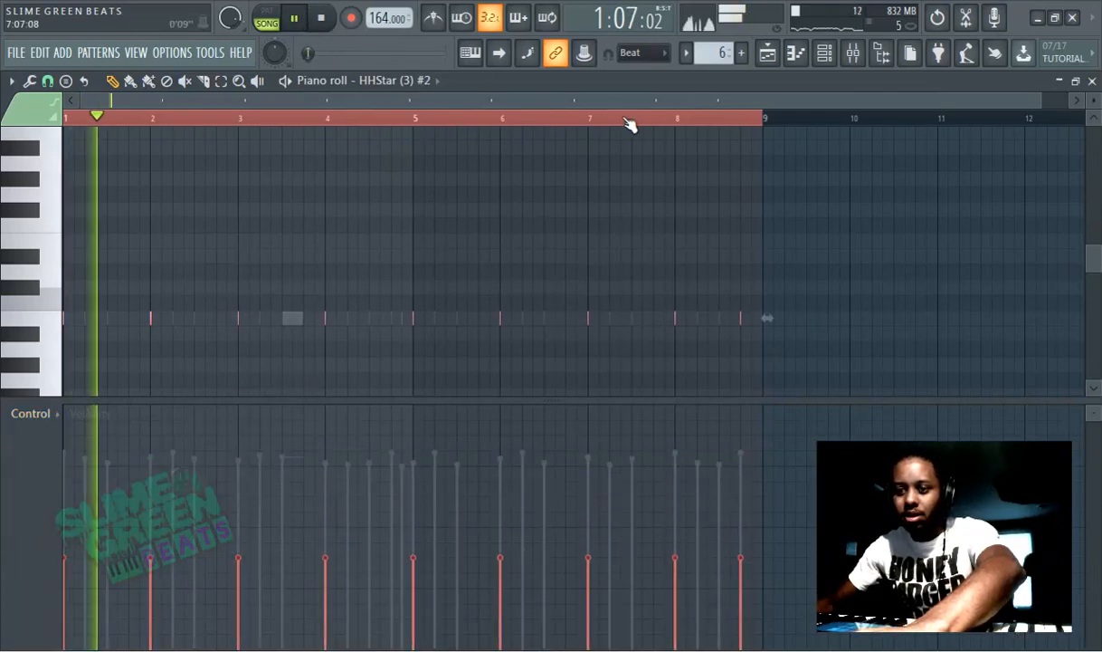
Step: Clone the HHStar (3) #2 channel in the channel rack
{"action": "left_click", "coordinate": [824, 53]}
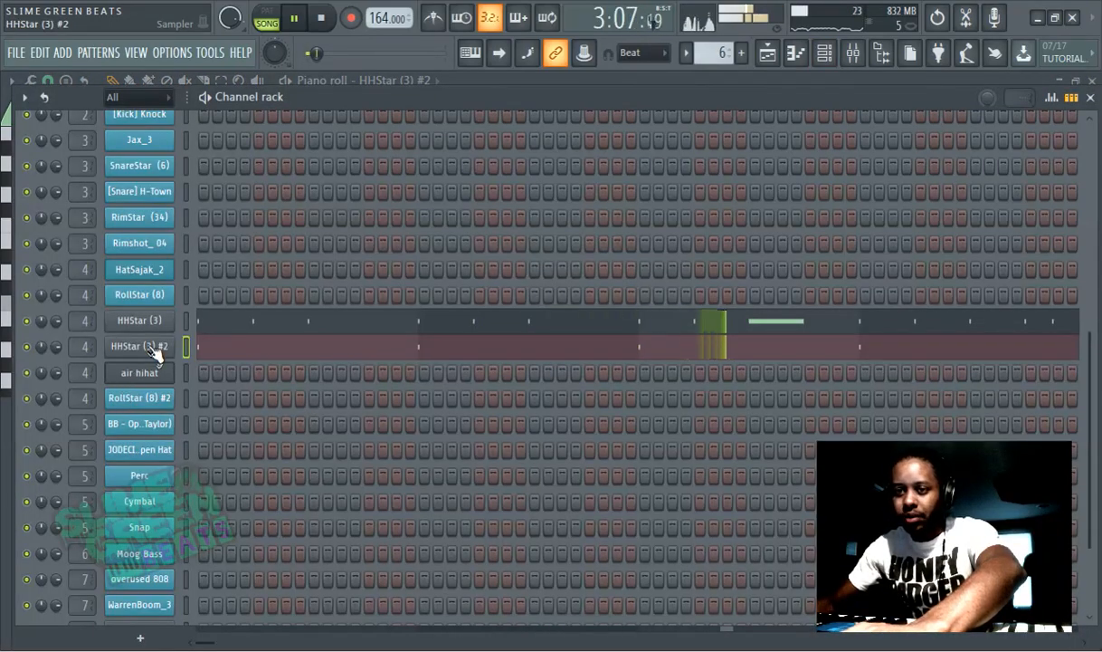
{"action": "right_click", "coordinate": [147, 349]}
{"action": "left_click", "coordinate": [267, 504]}
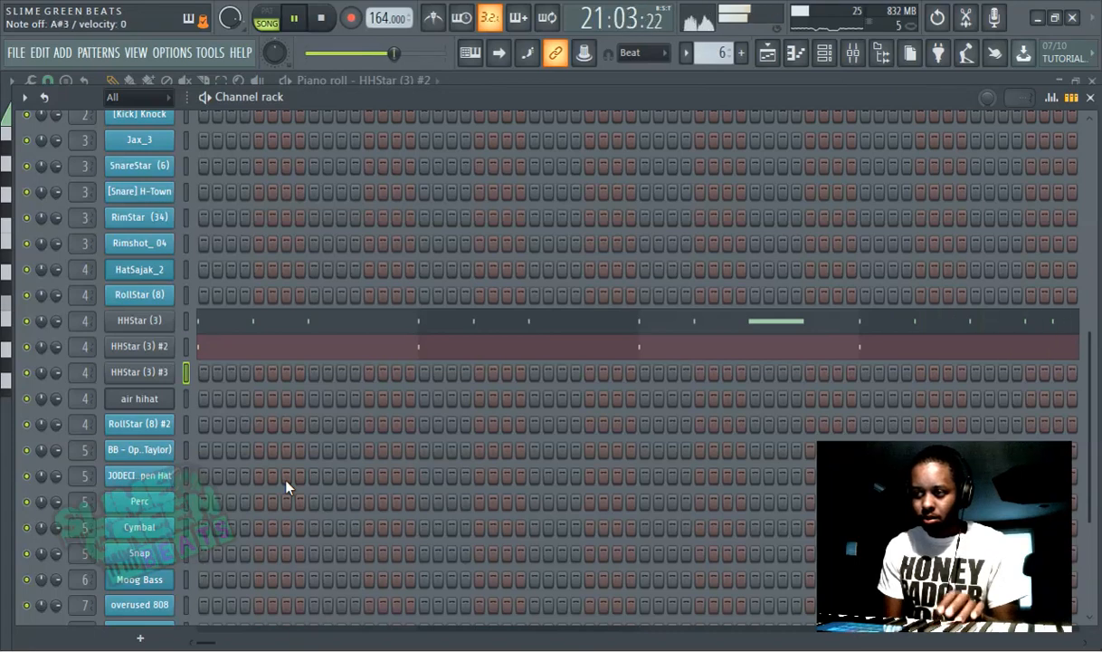
Step: Stop playback and set the global snap to 1/3 beat for triplet recording
{"action": "key", "text": "space"}
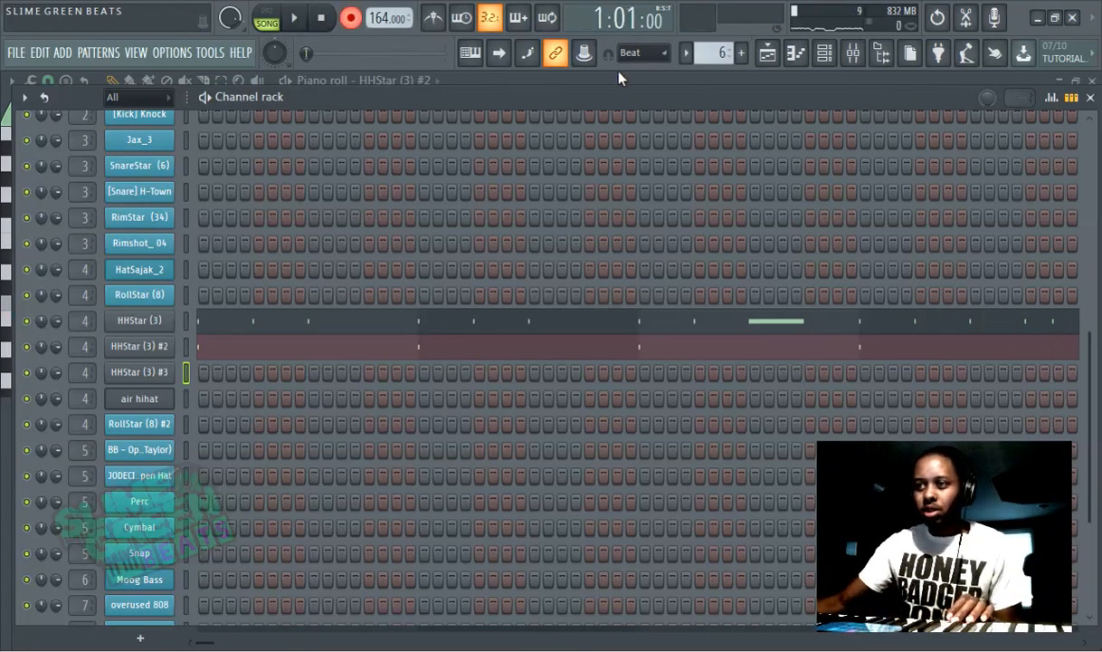
{"action": "left_click", "coordinate": [639, 52]}
{"action": "left_click", "coordinate": [643, 242]}
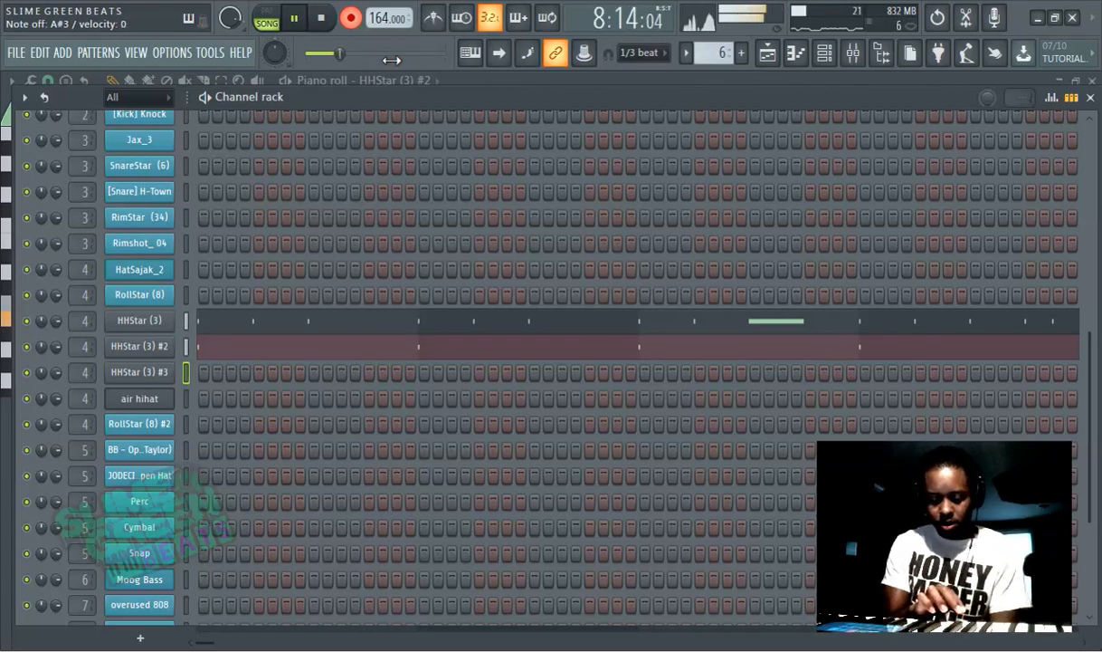
Step: Record four triplet hat notes from mid-bar 2 into bar 3 on HHStar (3) #3 and set the snap back to Beat
{"action": "key", "text": "space"}
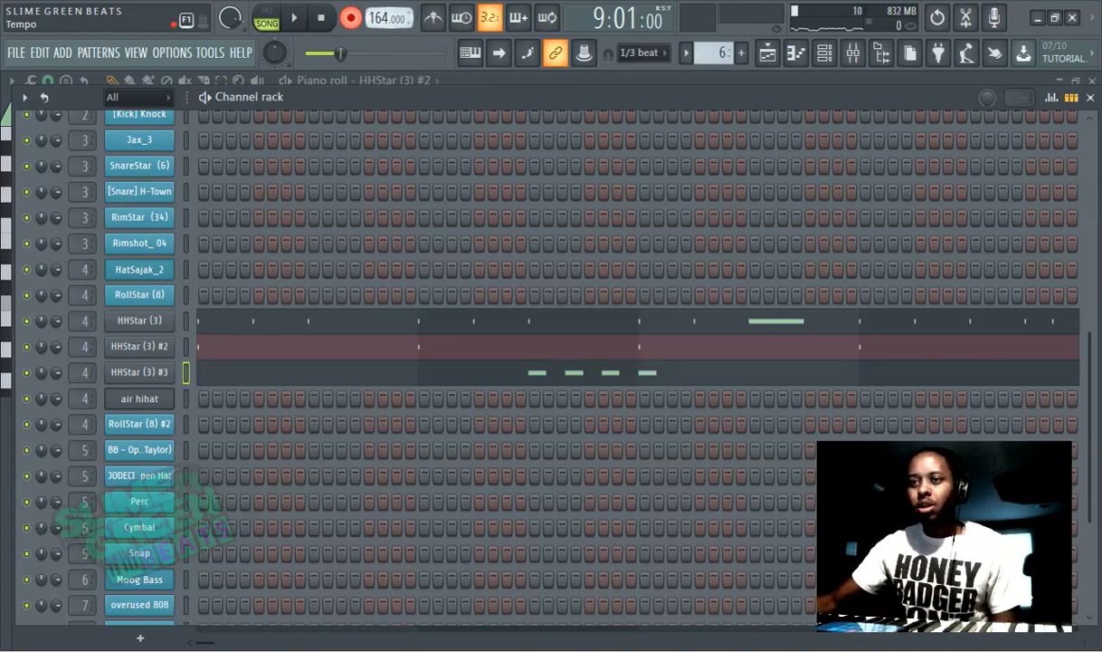
{"action": "left_click", "coordinate": [638, 54]}
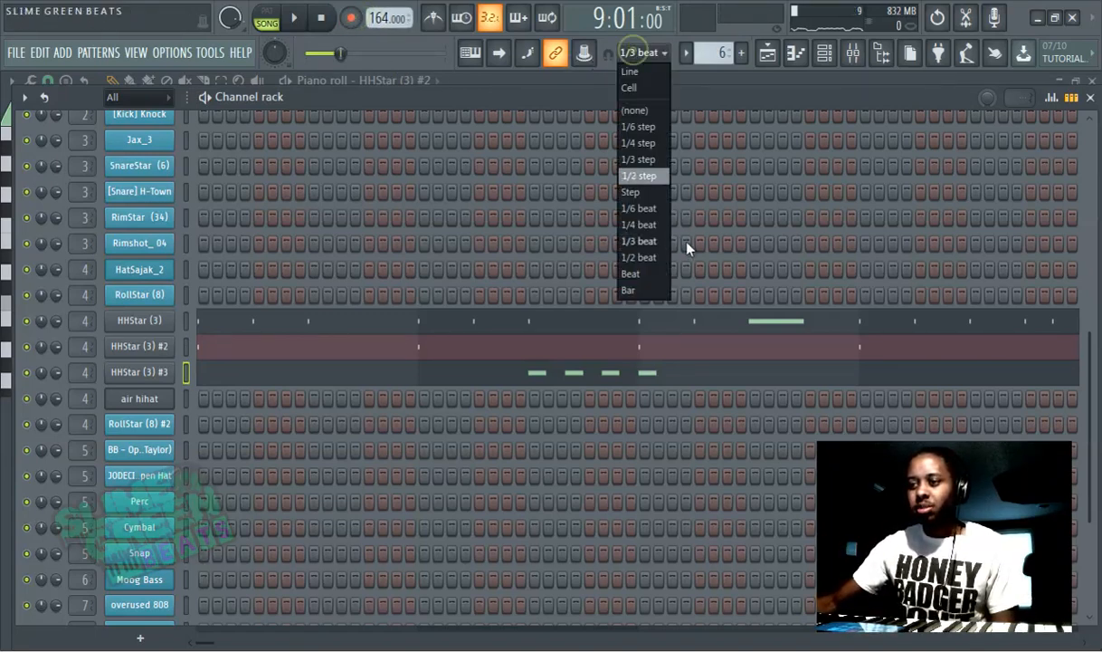
{"action": "left_click", "coordinate": [626, 272]}
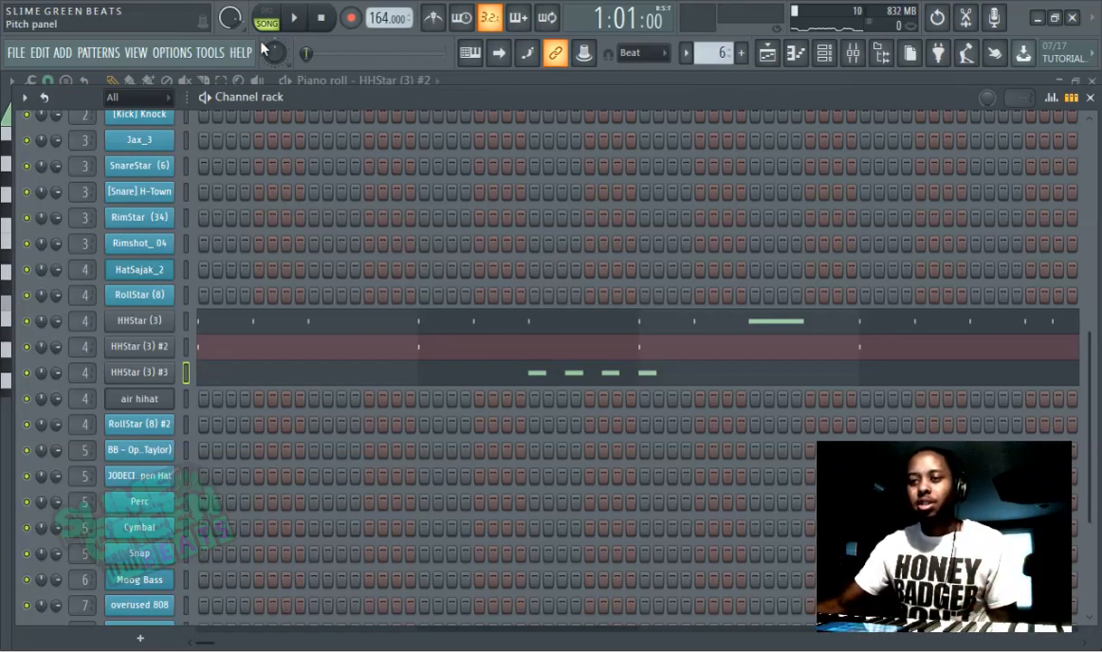
Step: During playback, open HHStar (3) #3 in the piano roll, redraw one note late in bar 7 and delete the note after it
{"action": "key", "text": "space"}
{"action": "left_click", "coordinate": [796, 54]}
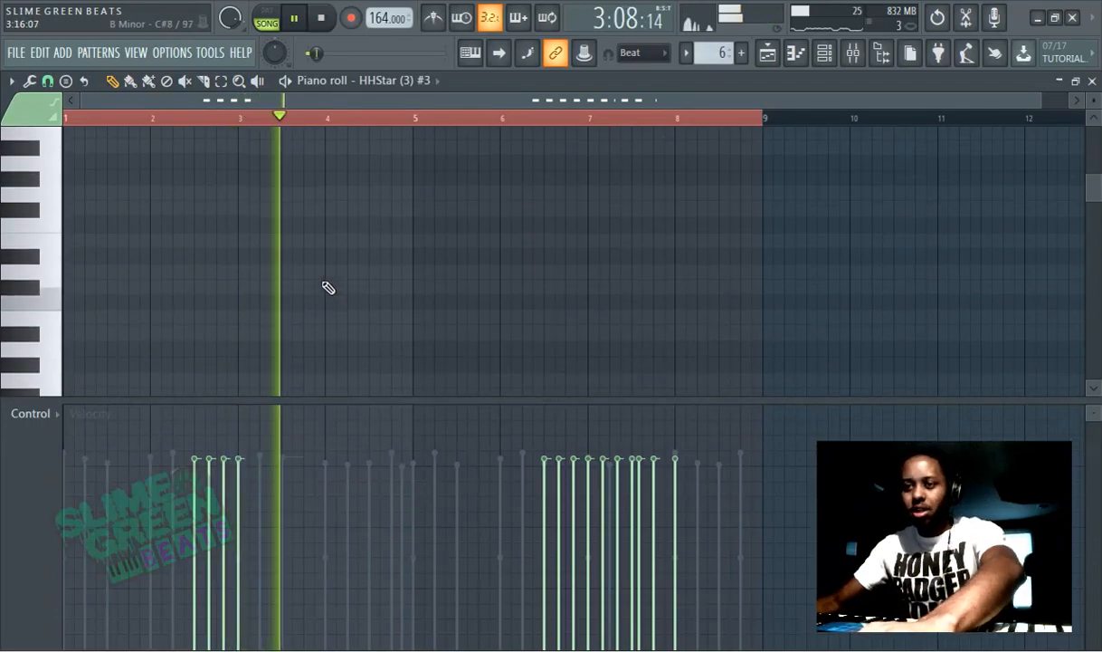
{"action": "scroll", "coordinate": [333, 285], "scroll_direction": "down", "scroll_amount": 10}
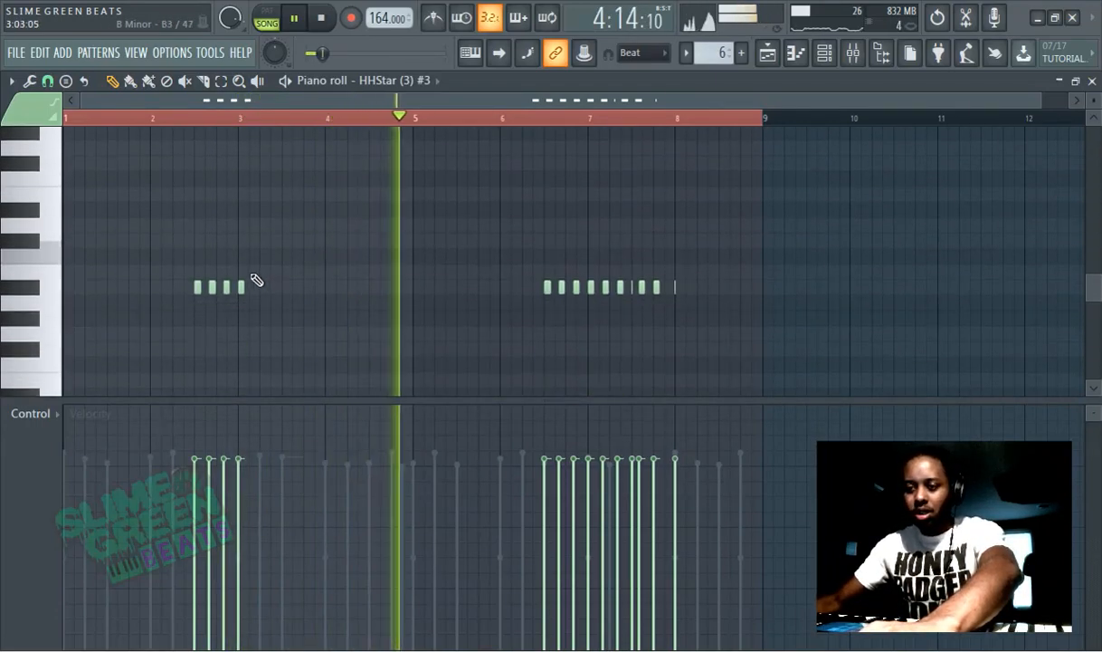
{"action": "scroll", "coordinate": [257, 280], "scroll_direction": "up", "scroll_amount": 2}
{"action": "left_click_drag", "start_coordinate": [273, 101], "coordinate": [217, 101]}
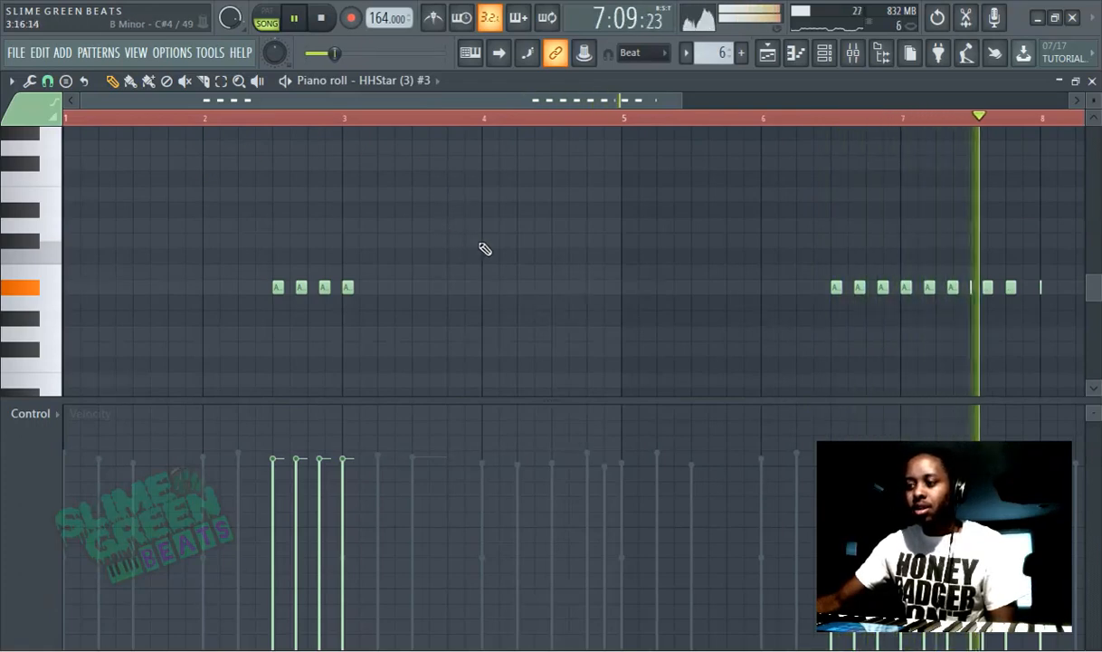
{"action": "right_click", "coordinate": [990, 290]}
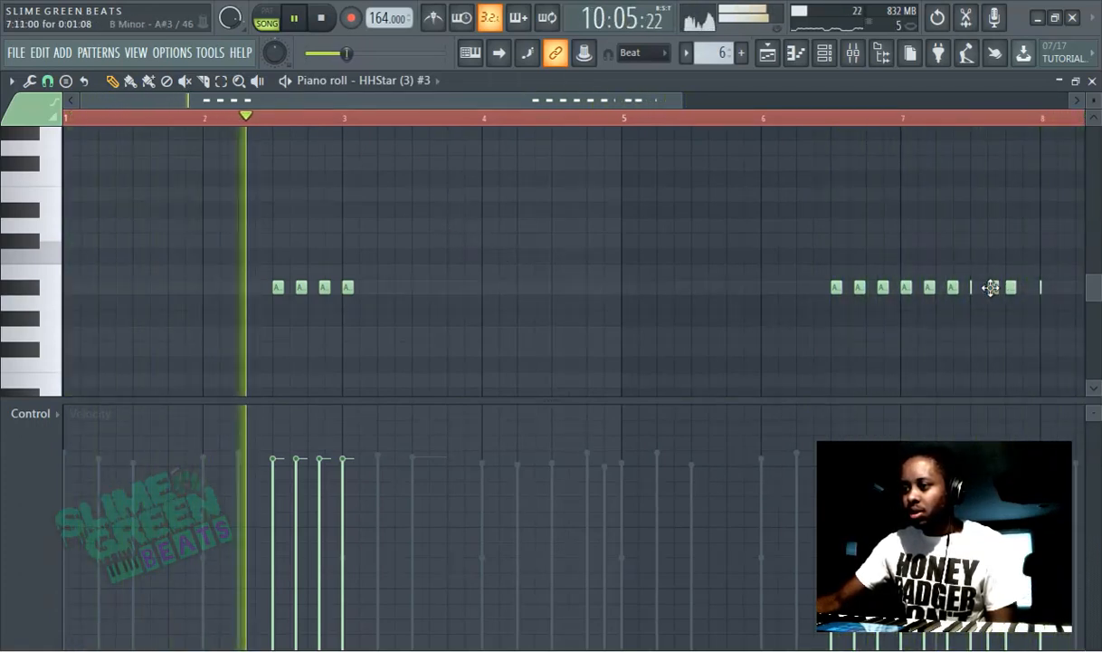
{"action": "left_click", "coordinate": [992, 289]}
{"action": "right_click", "coordinate": [1009, 290]}
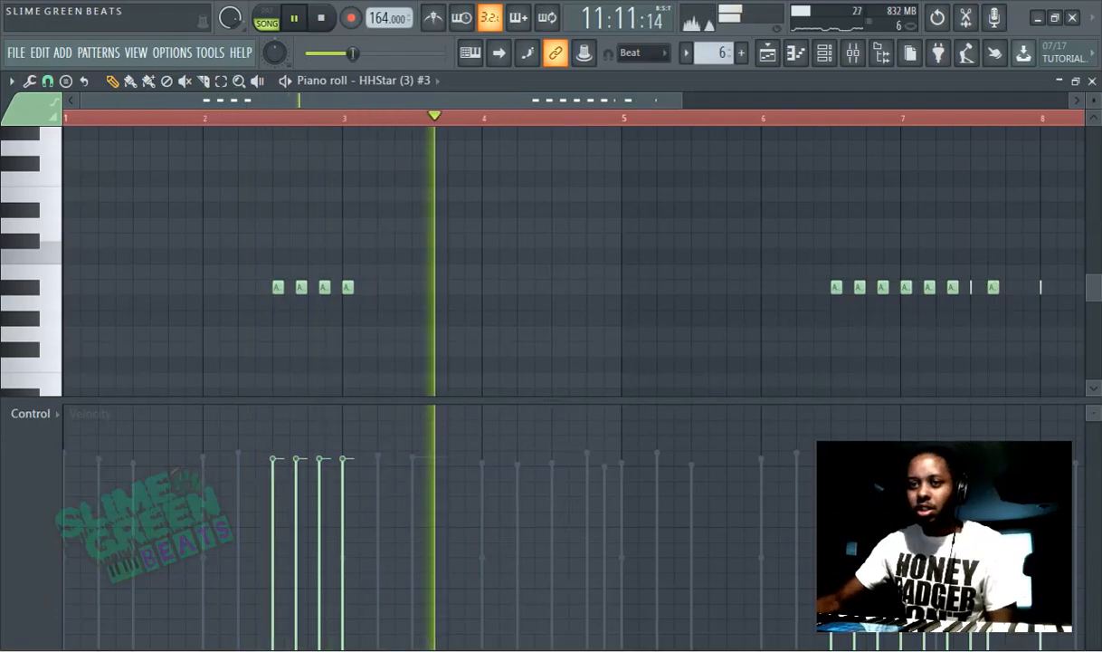
Step: Set the piano roll snap to 1/3 beat and delete the very short note and the full note late in bar 7
{"action": "left_click", "coordinate": [12, 80]}
{"action": "mouse_move", "coordinate": [52, 199]}
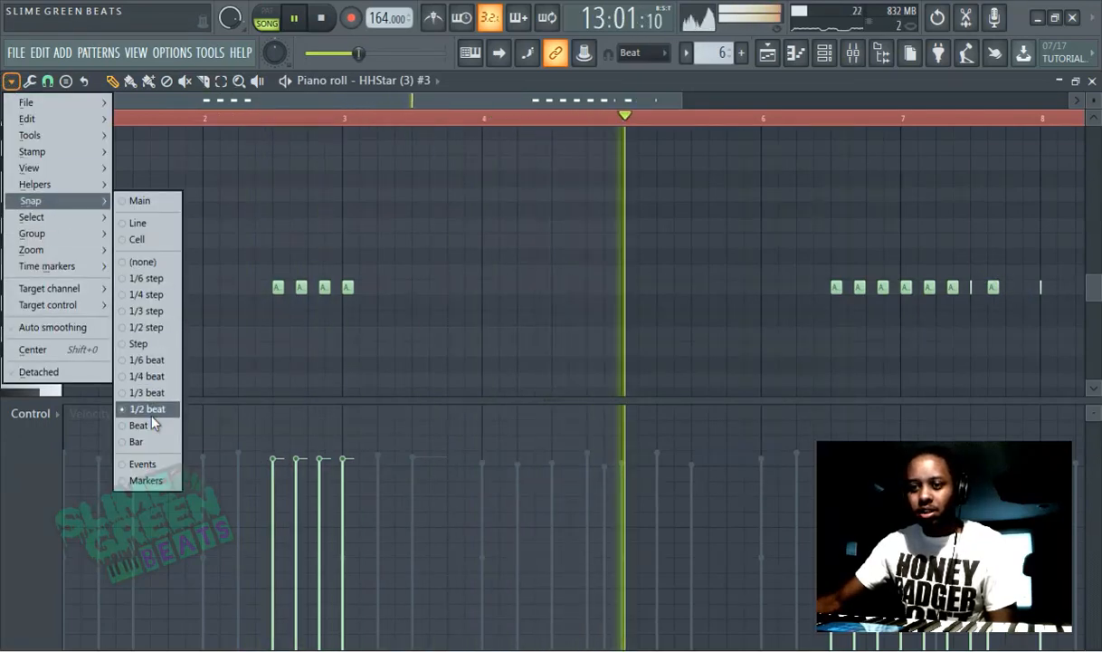
{"action": "left_click", "coordinate": [150, 425]}
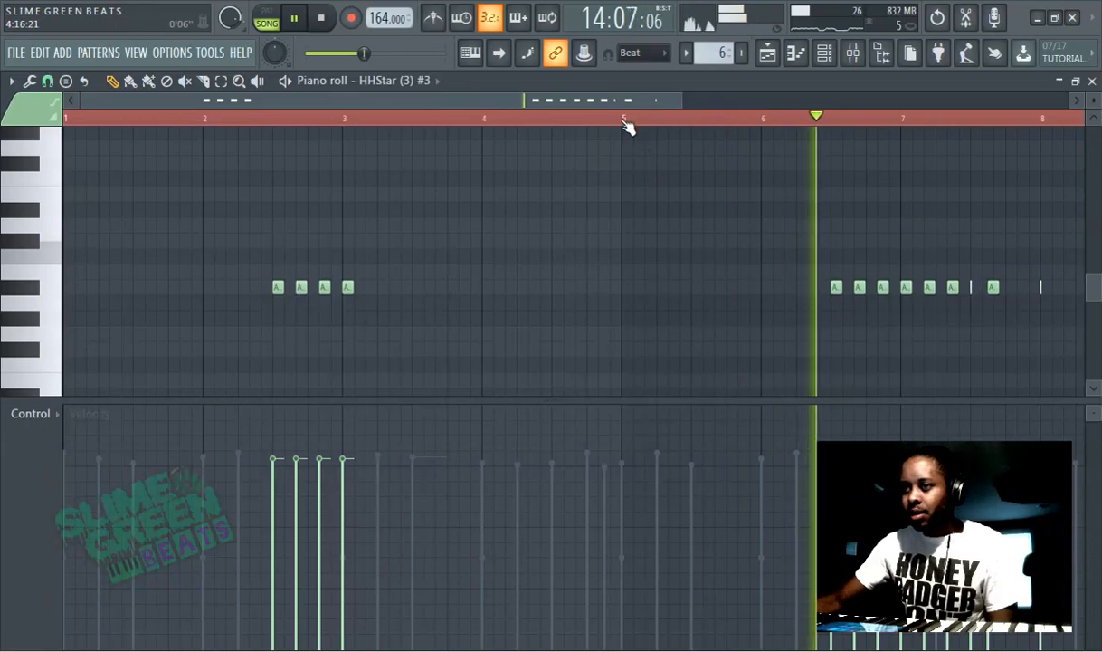
{"action": "left_click_drag", "start_coordinate": [627, 101], "coordinate": [777, 223]}
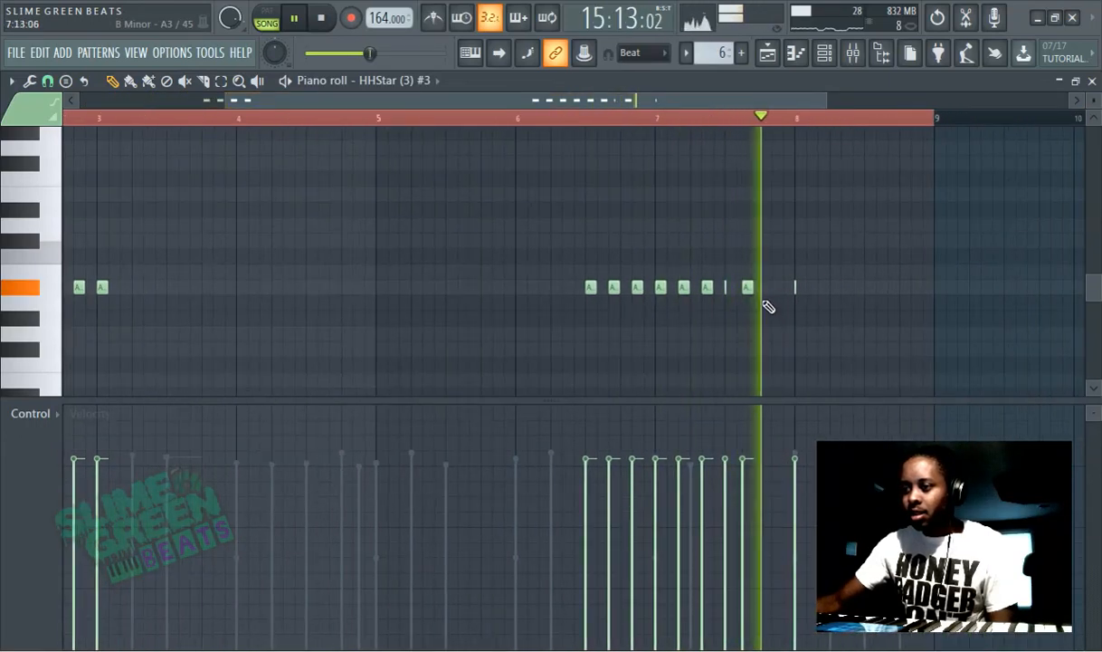
{"action": "right_click", "coordinate": [725, 288]}
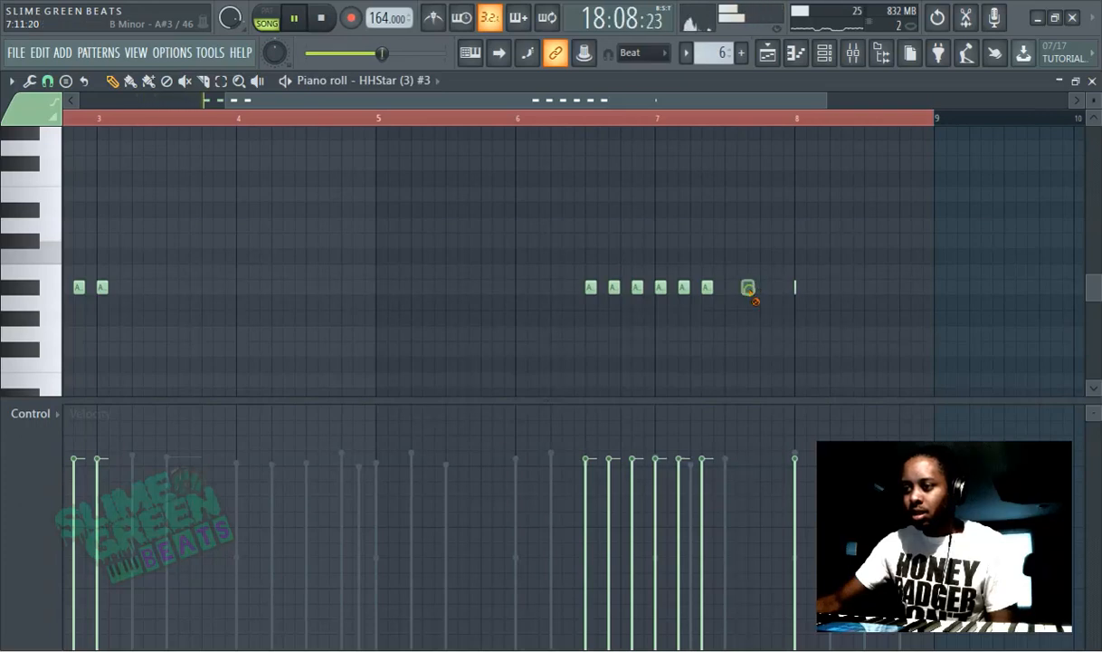
{"action": "right_click", "coordinate": [749, 287]}
Step: Draw three triplet notes from the last beat of bar 7 into the start of bar 8
{"action": "left_click", "coordinate": [766, 288]}
{"action": "left_click", "coordinate": [791, 289]}
{"action": "left_click", "coordinate": [811, 288]}
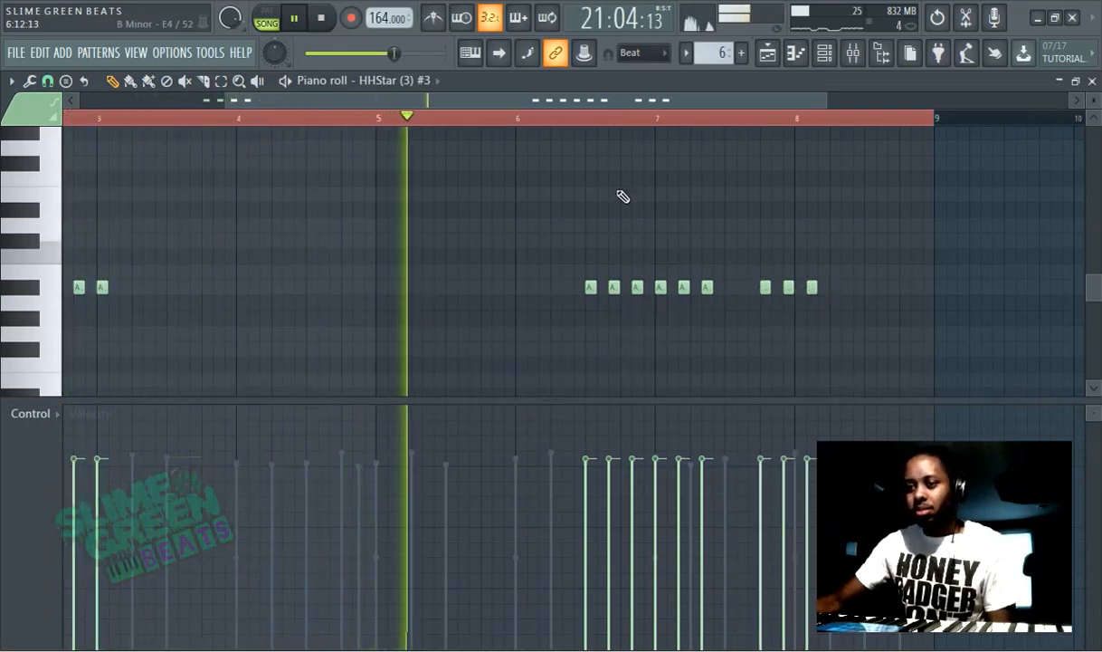
Step: Add one more triplet note to the end of the bar 7 run and redraw the three-note group in mid-bar 8
{"action": "left_click_drag", "start_coordinate": [480, 98], "coordinate": [513, 115]}
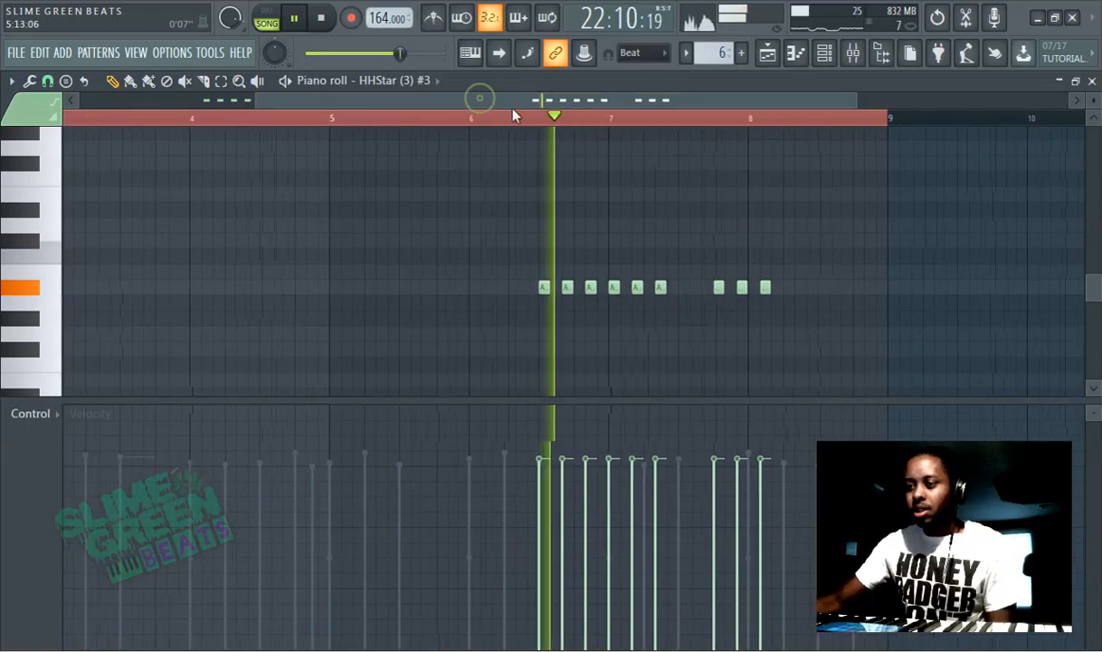
{"action": "left_click", "coordinate": [680, 287]}
{"action": "right_click", "coordinate": [714, 288]}
{"action": "right_click", "coordinate": [738, 288]}
{"action": "right_click", "coordinate": [761, 288]}
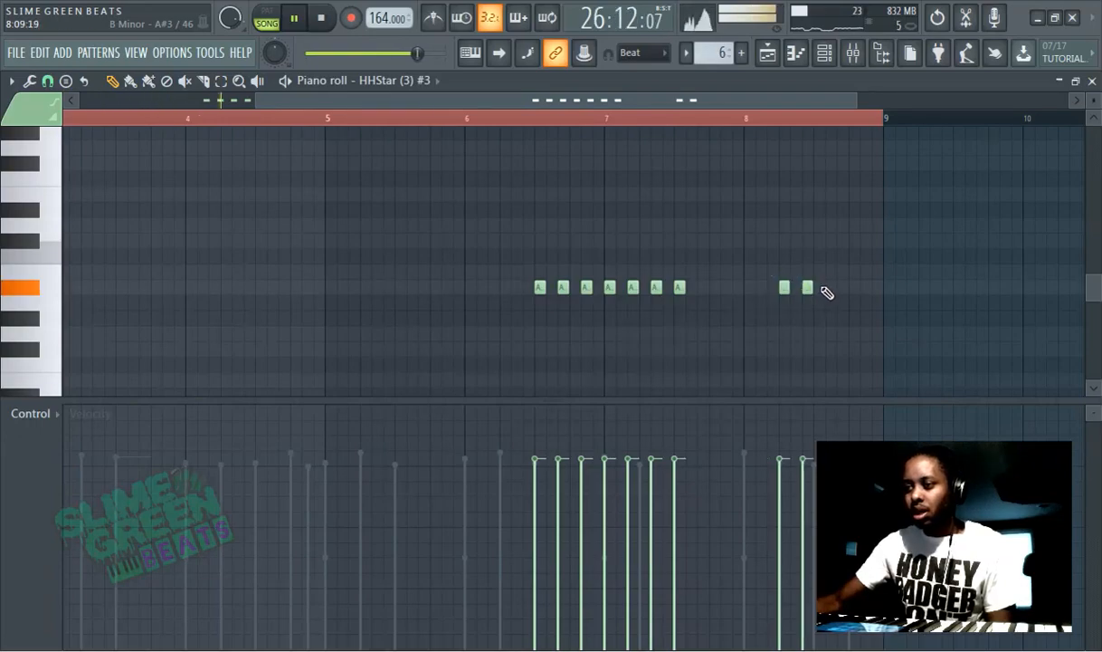
{"action": "left_click_drag", "start_coordinate": [342, 99], "coordinate": [499, 229]}
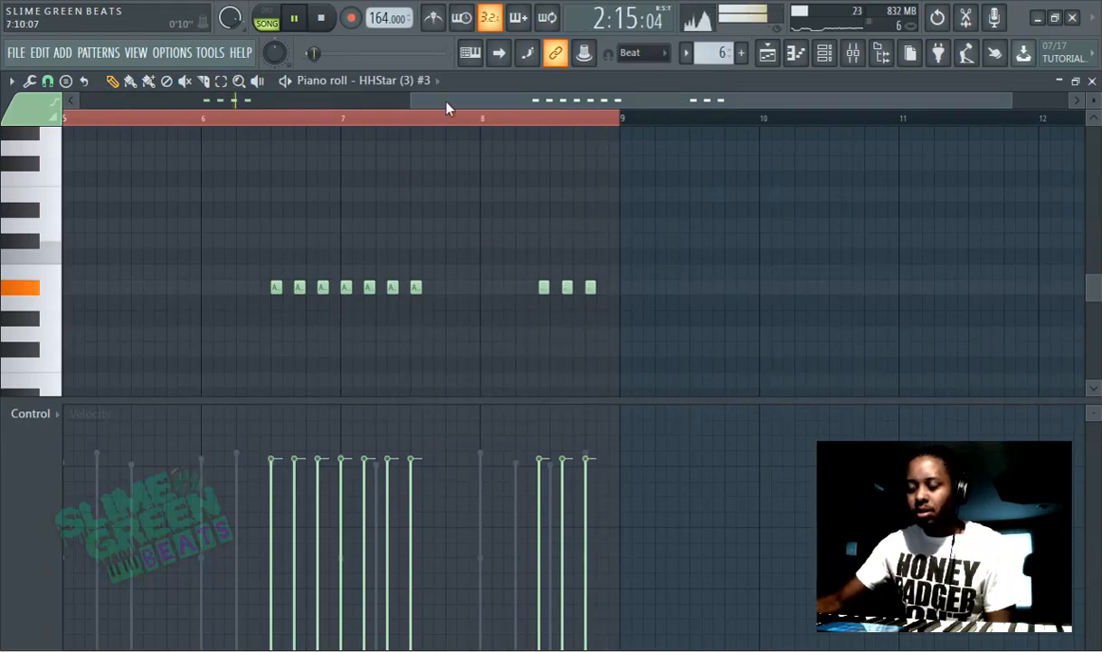
Step: Lower the velocities of all HHStar (3) #3 notes together, fine-tuning the level during playback
{"action": "key", "text": "ctrl+a"}
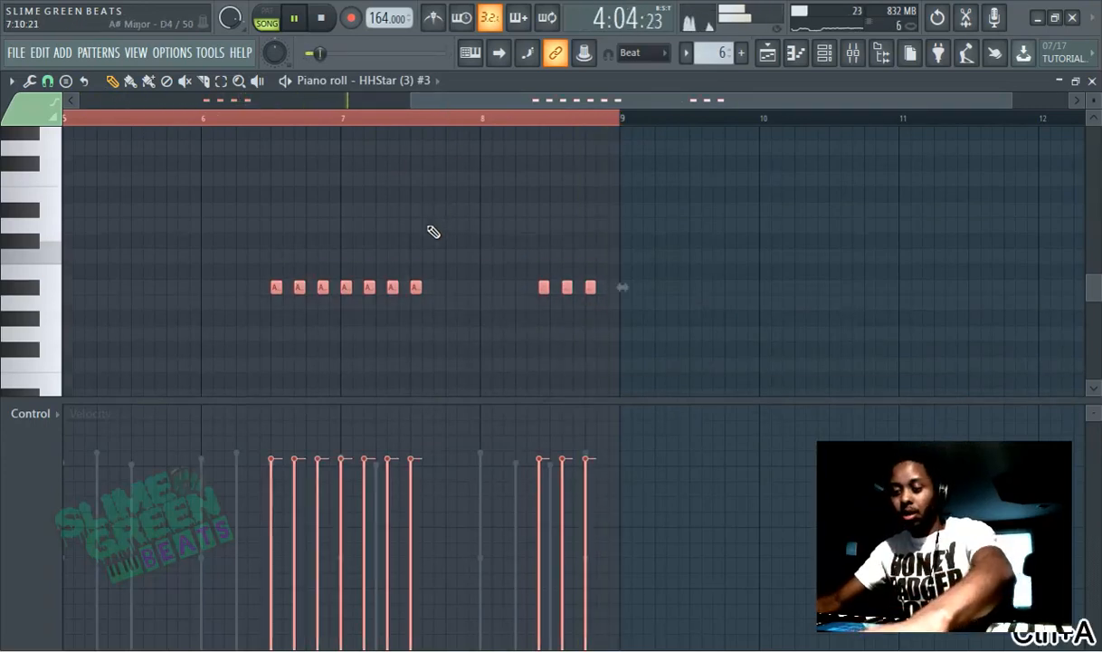
{"action": "scroll", "coordinate": [429, 228], "scroll_direction": "down", "scroll_amount": 8}
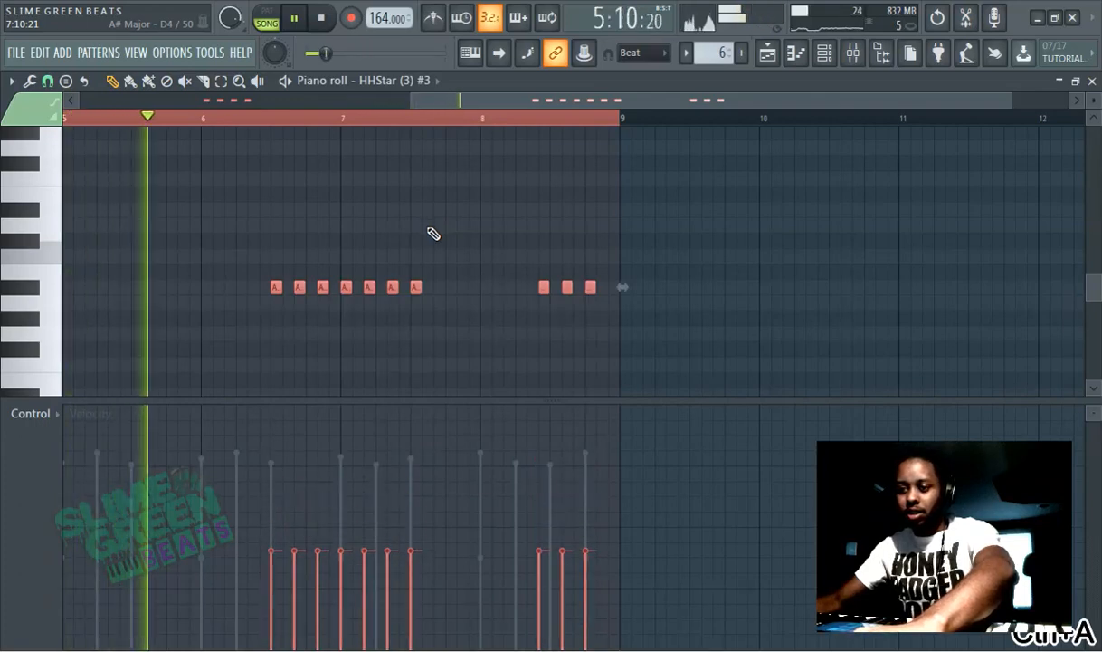
{"action": "scroll", "coordinate": [429, 227], "scroll_direction": "down", "scroll_amount": 1}
{"action": "scroll", "coordinate": [429, 227], "scroll_direction": "up", "scroll_amount": 3}
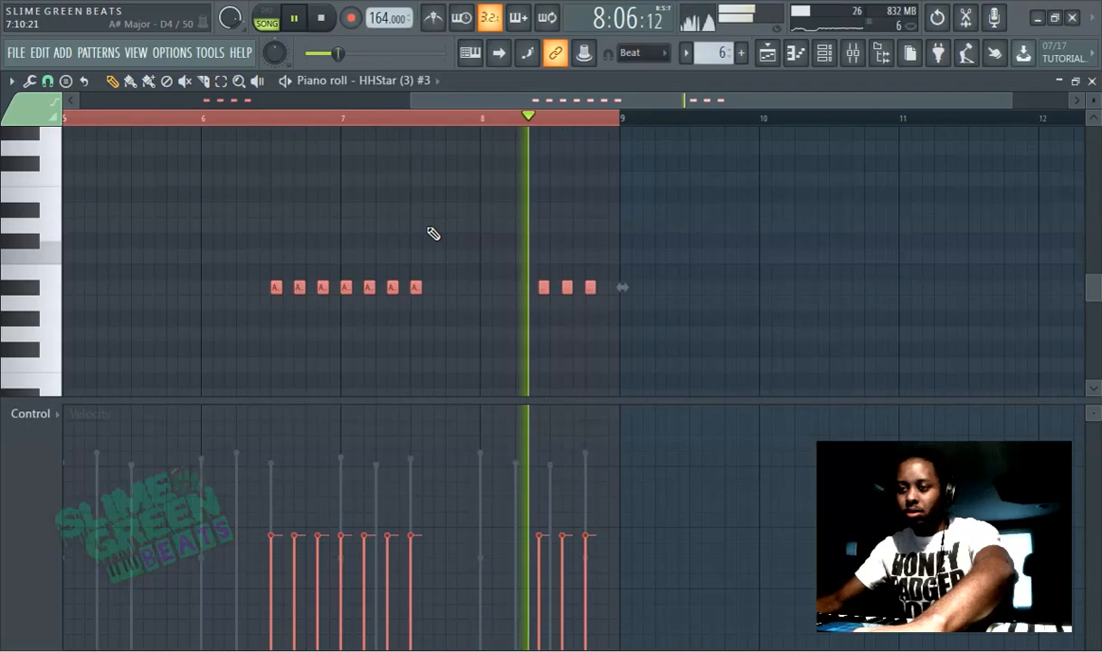
Step: Try the three bar 8 notes 1/3 beat earlier, and settle them 1/3 beat after their original position
{"action": "left_click_drag", "start_coordinate": [535, 272], "coordinate": [599, 293]}
{"action": "scroll", "coordinate": [561, 288], "scroll_direction": "up", "scroll_amount": 3}
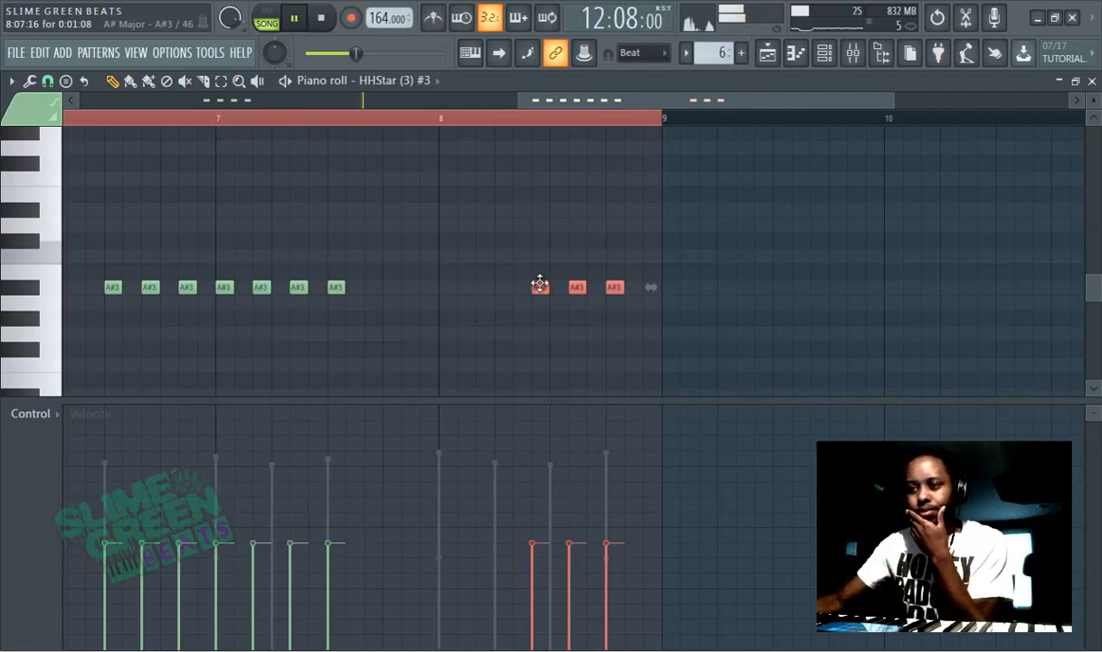
{"action": "left_click_drag", "start_coordinate": [539, 286], "coordinate": [523, 286]}
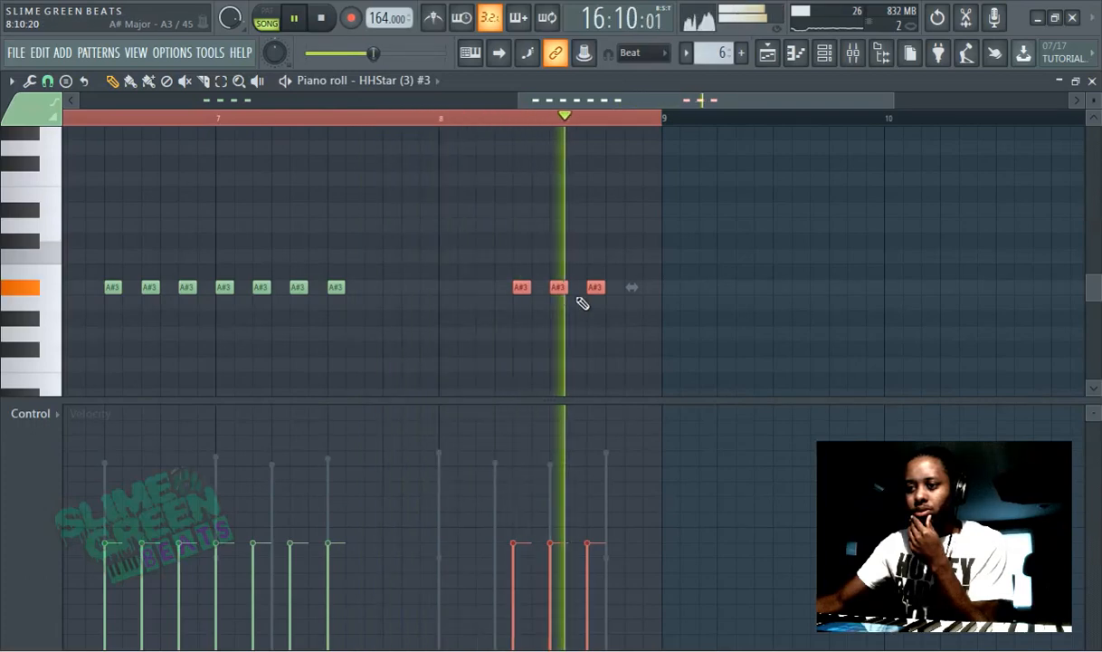
{"action": "left_click_drag", "start_coordinate": [523, 287], "coordinate": [553, 296]}
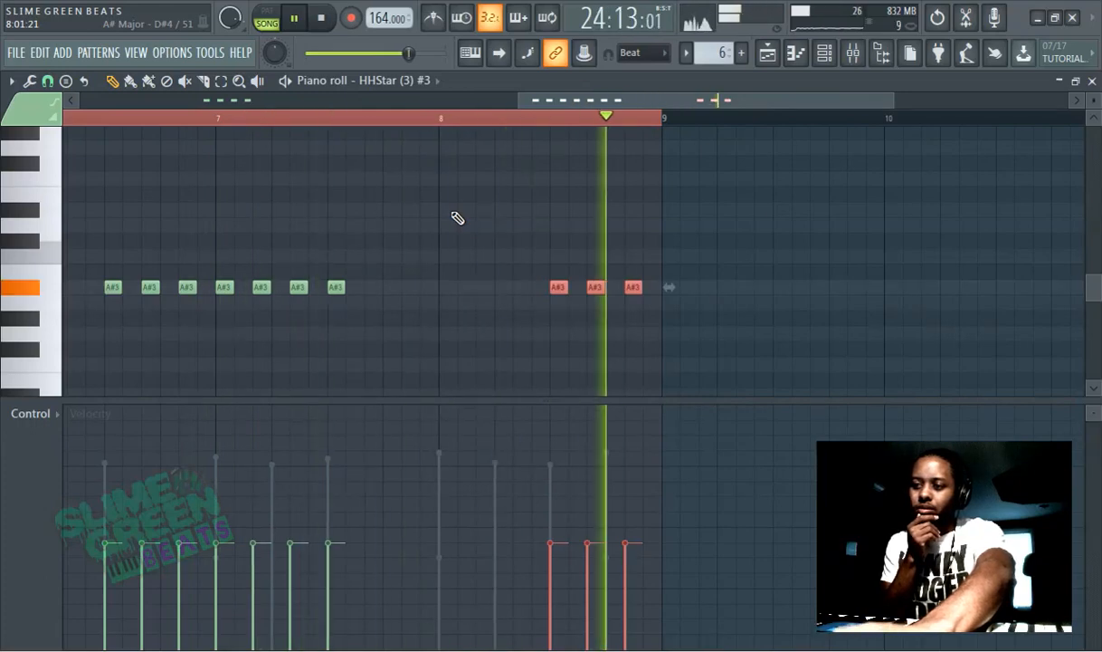
Step: Randomize the panning of all HHStar (3) #3 notes, with the randomizer's pan level at about -34%
{"action": "key", "text": "ctrl+a"}
{"action": "key", "text": "alt+r"}
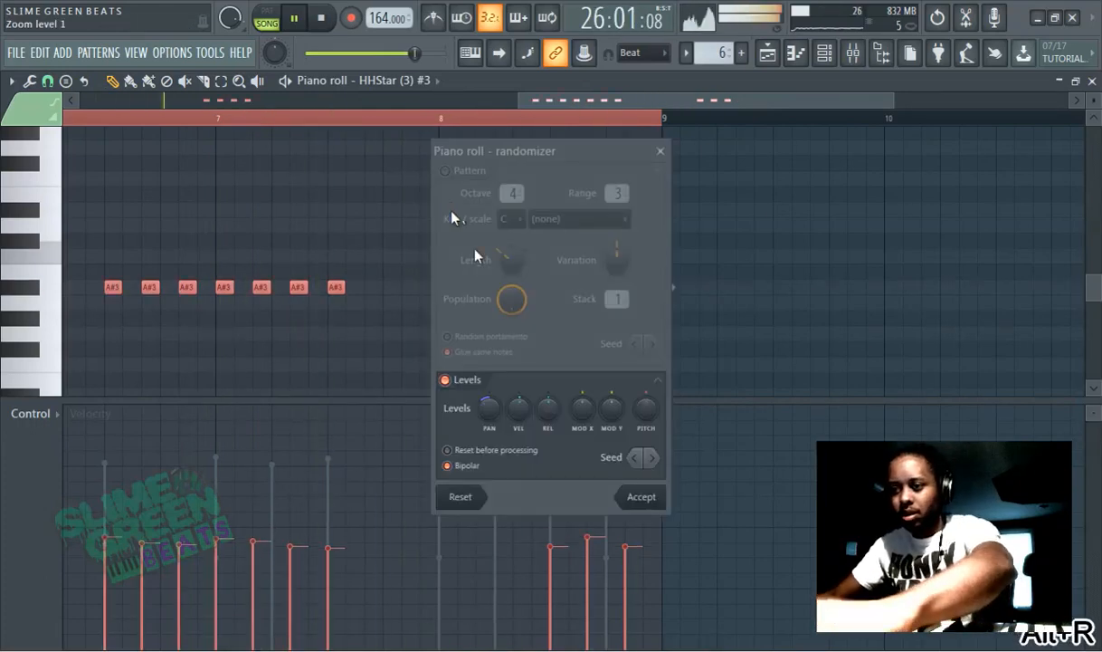
{"action": "left_click_drag", "start_coordinate": [490, 412], "coordinate": [489, 433]}
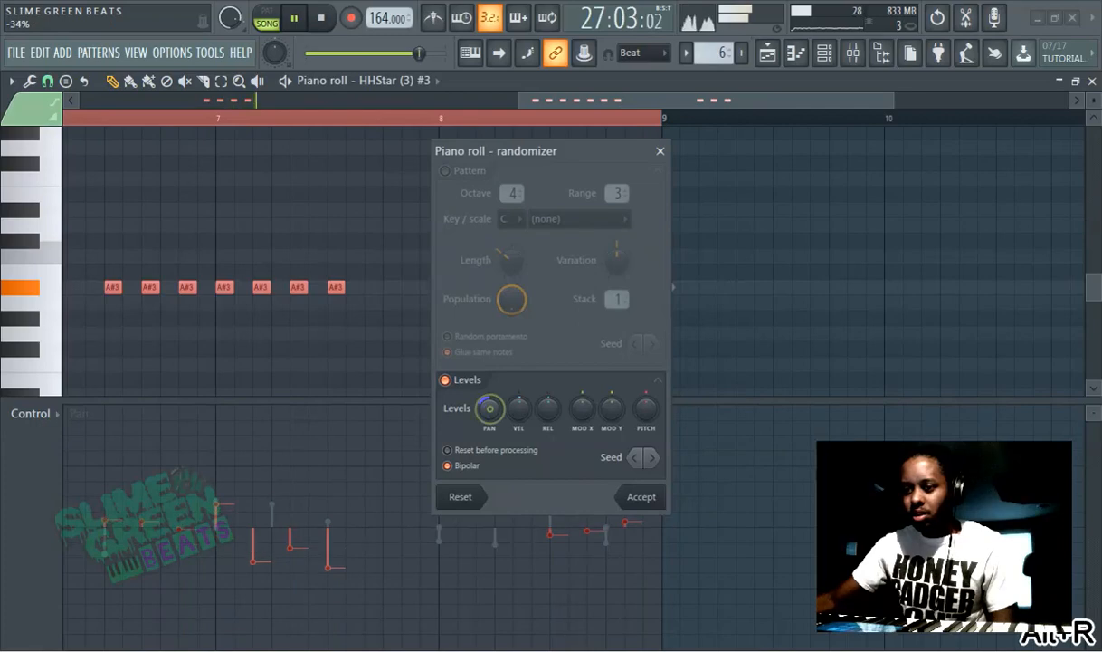
{"action": "left_click", "coordinate": [640, 498]}
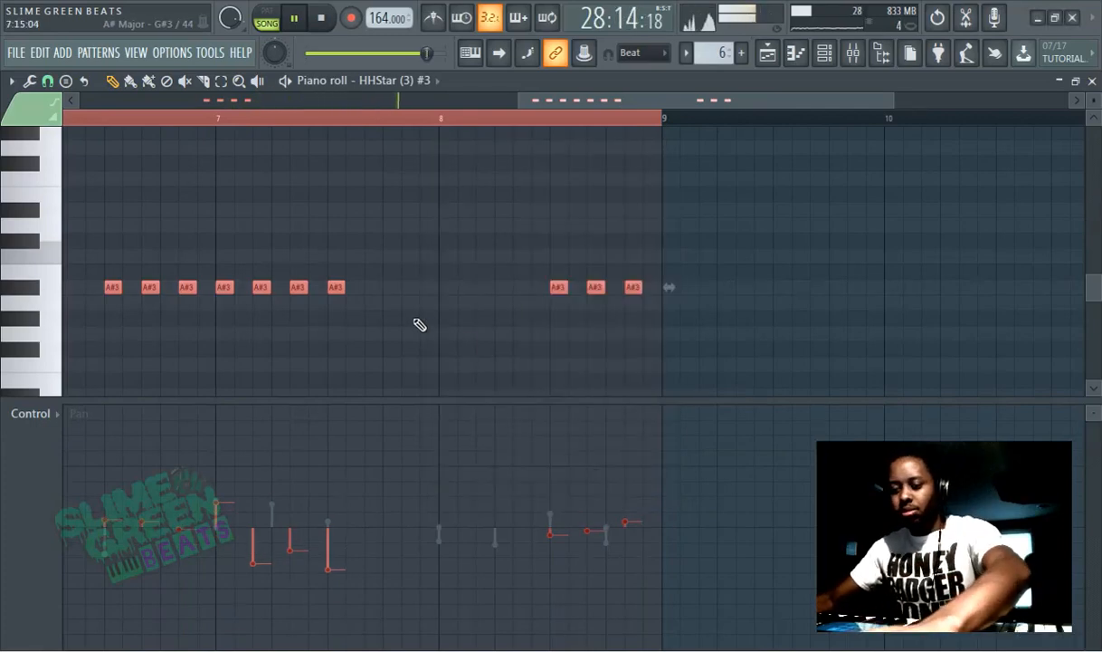
Step: Return to the channel rack, audition BB - Open Hat (Taylor) and select the JODECI Open Hat channel
{"action": "left_click", "coordinate": [824, 53]}
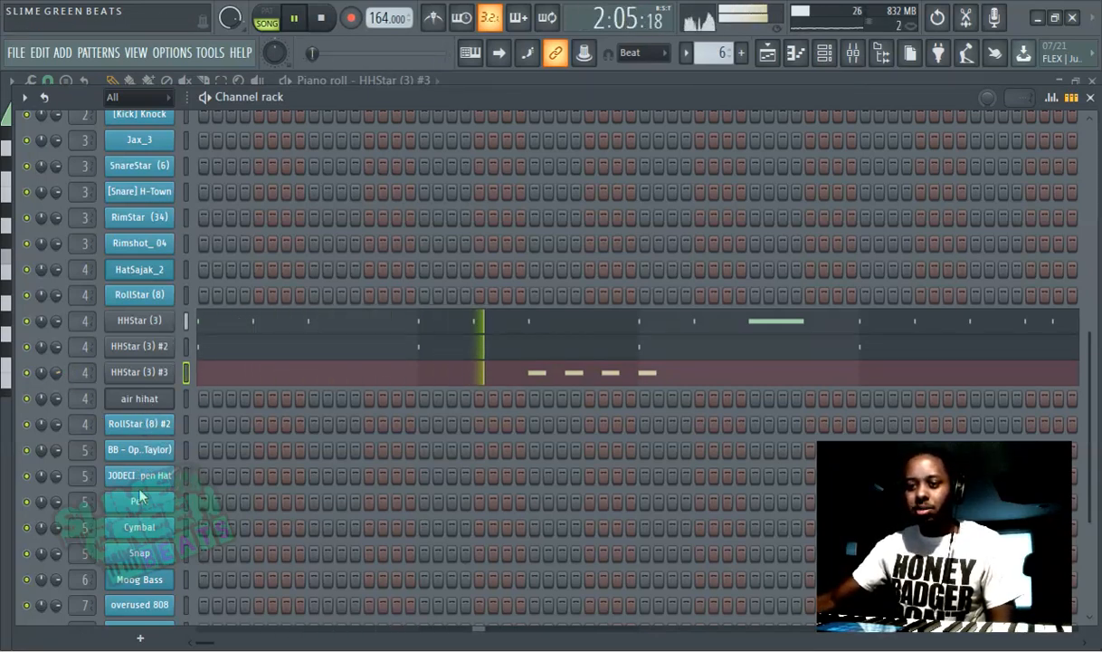
{"action": "left_click", "coordinate": [153, 455]}
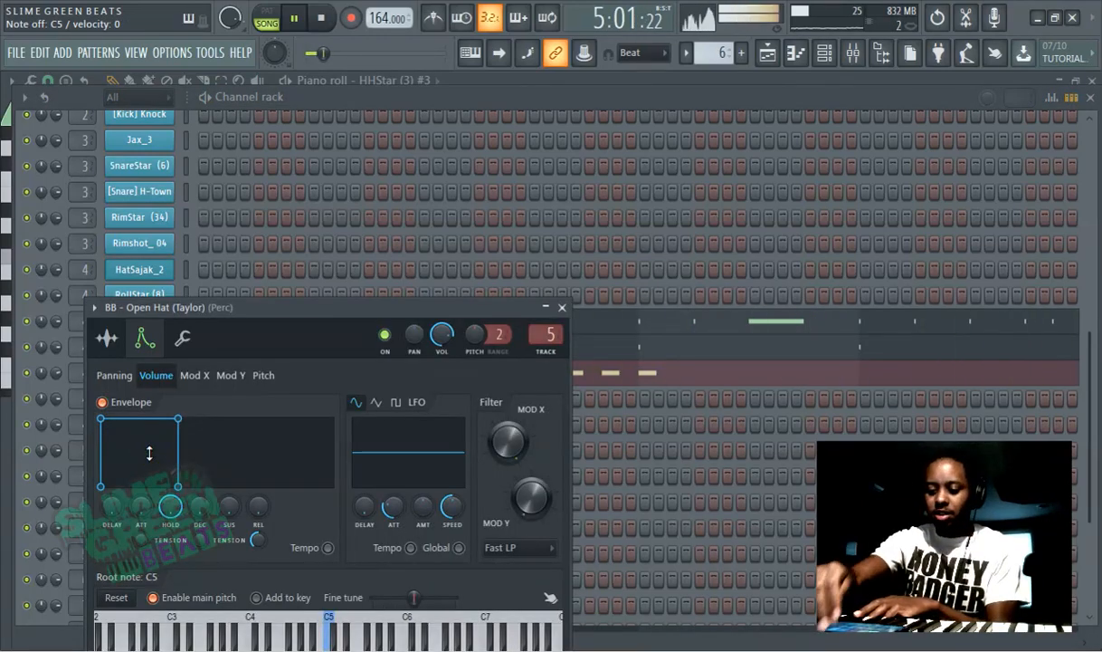
{"action": "left_click", "coordinate": [330, 108]}
{"action": "key", "text": "Right"}
{"action": "key", "text": "Down"}
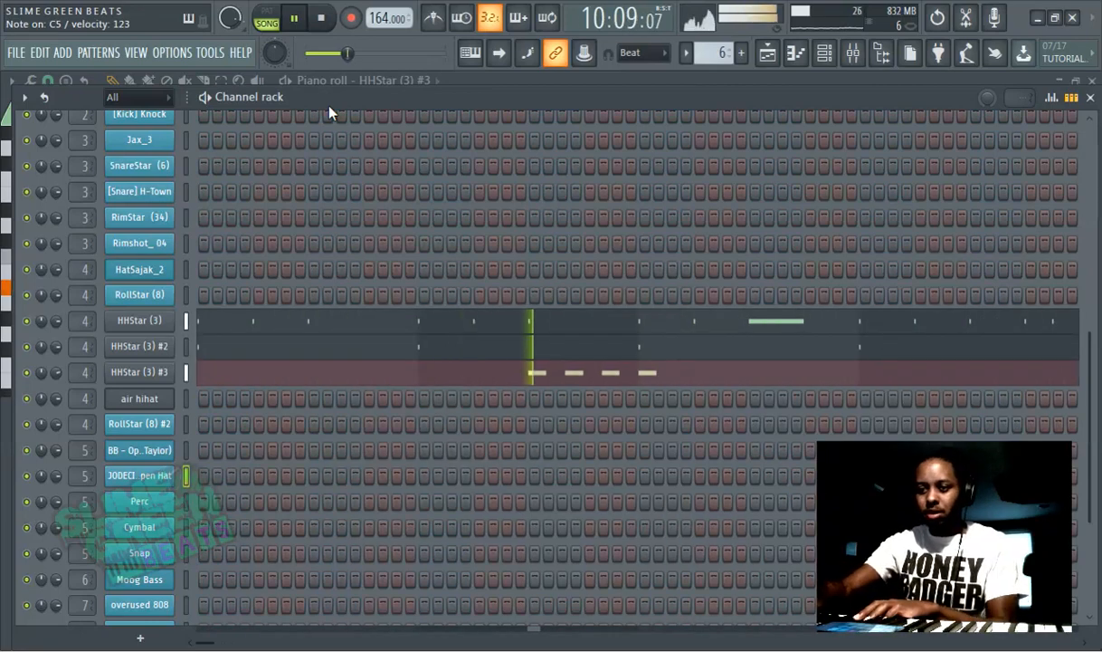
Step: Record three C5 hits on JODECI Open Hat in bars 2, 6 and 7, and play them back in the piano roll
{"action": "key", "text": "space"}
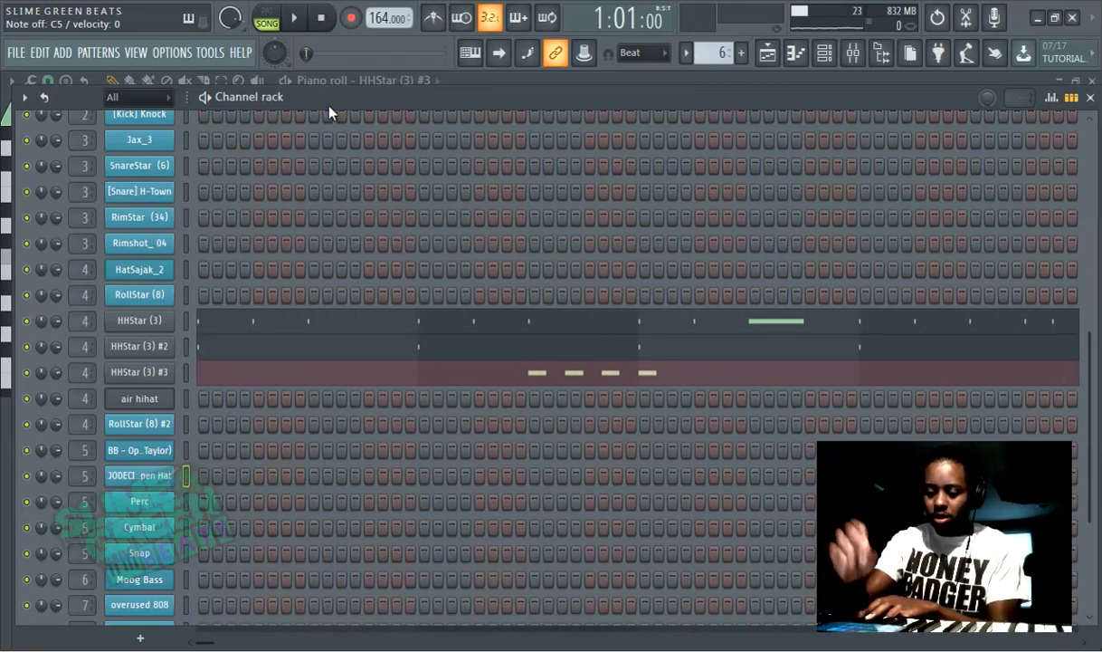
{"action": "key", "text": "space"}
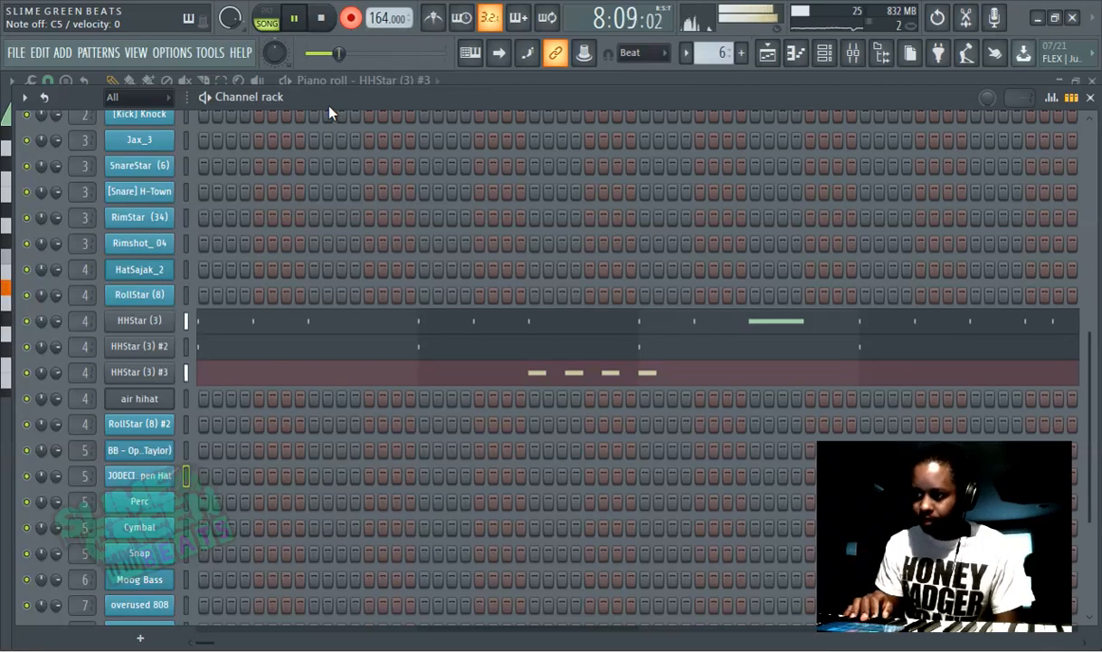
{"action": "key", "text": "space"}
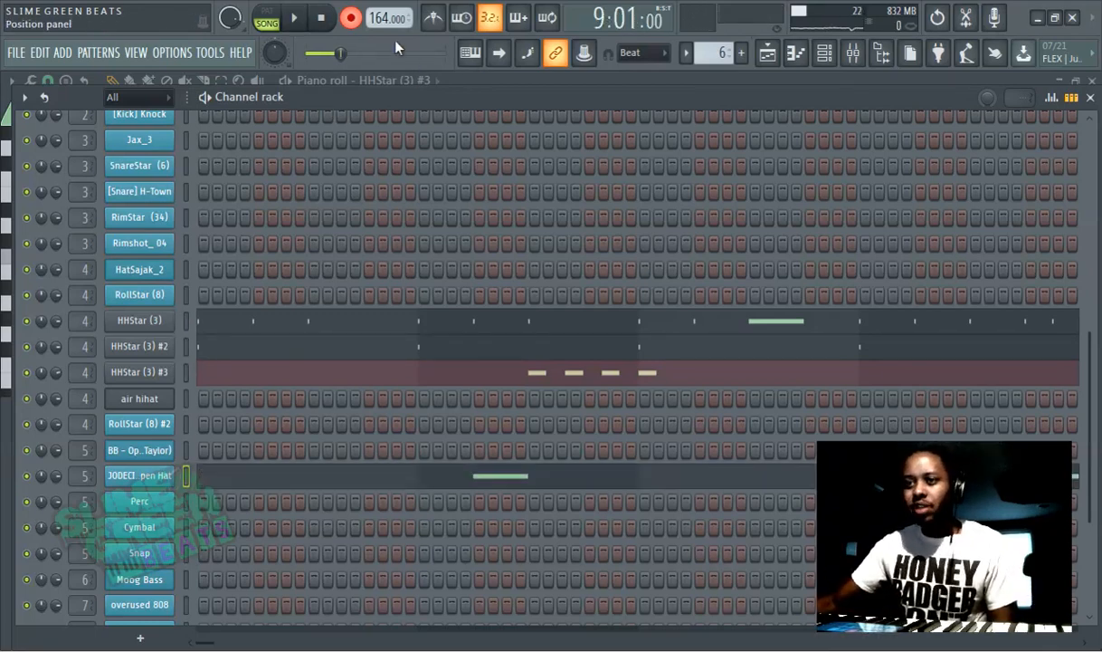
{"action": "left_click", "coordinate": [469, 475]}
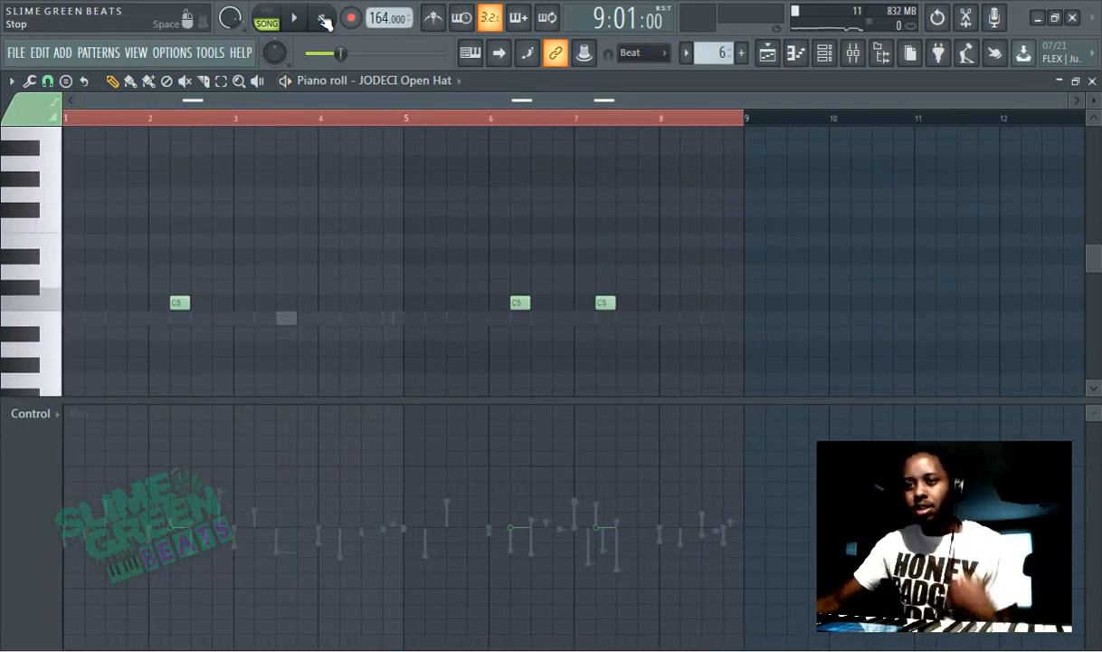
{"action": "key", "text": "space"}
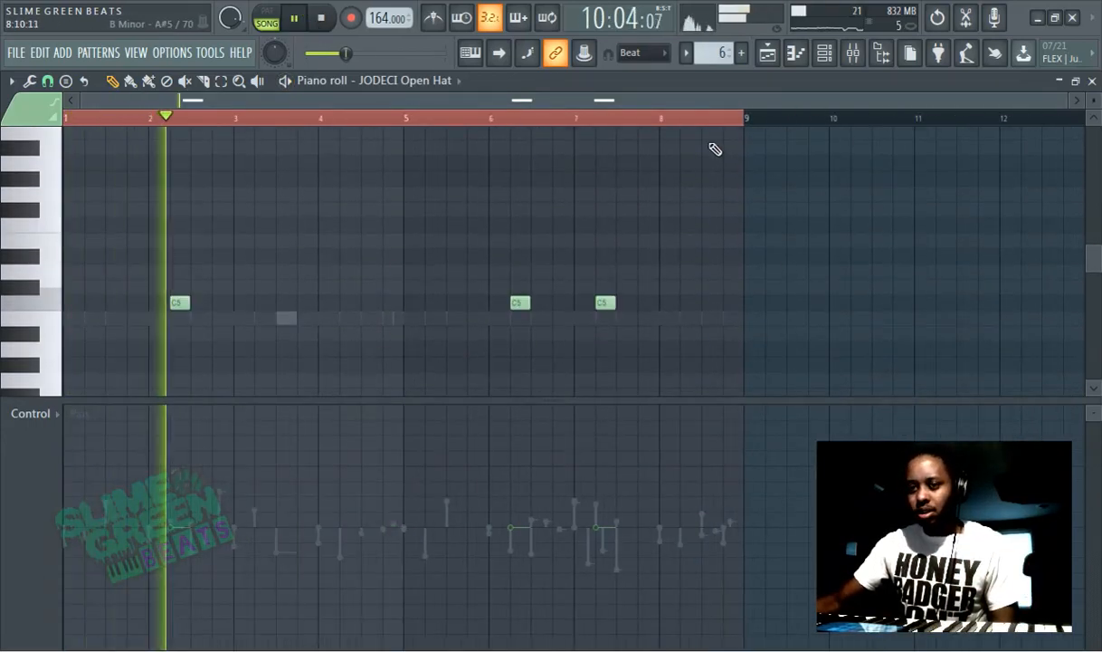
Step: Audition JODECI Open Hat at different pitches and lower its bar 7 note to B3 in the piano roll
{"action": "left_click", "coordinate": [824, 55]}
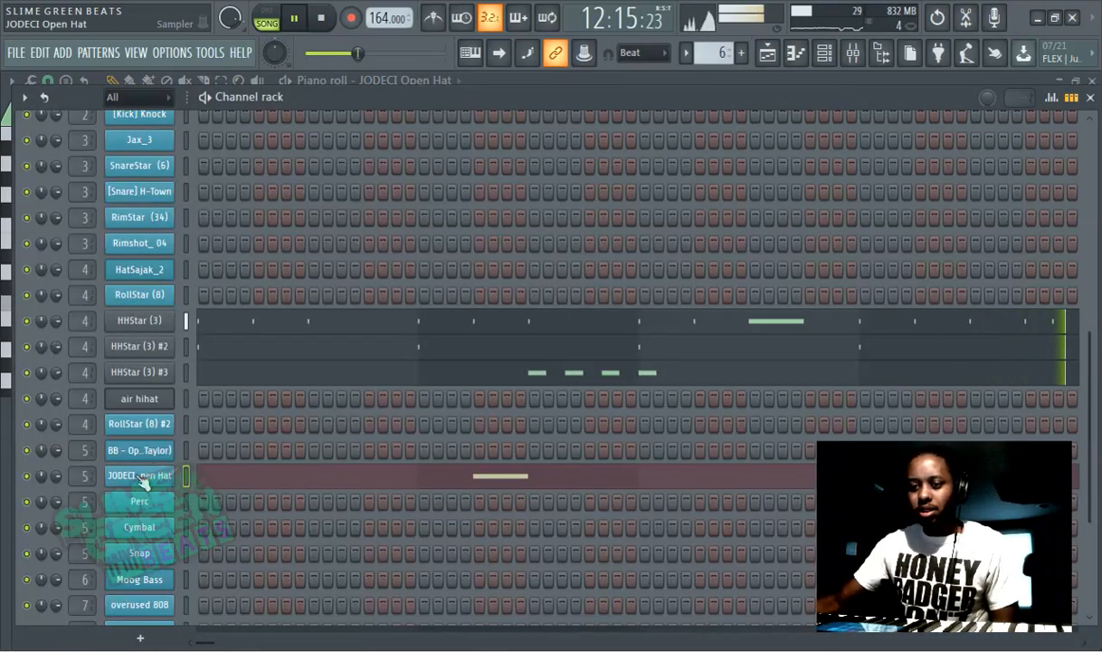
{"action": "scroll", "coordinate": [150, 487], "scroll_direction": "down", "scroll_amount": 3}
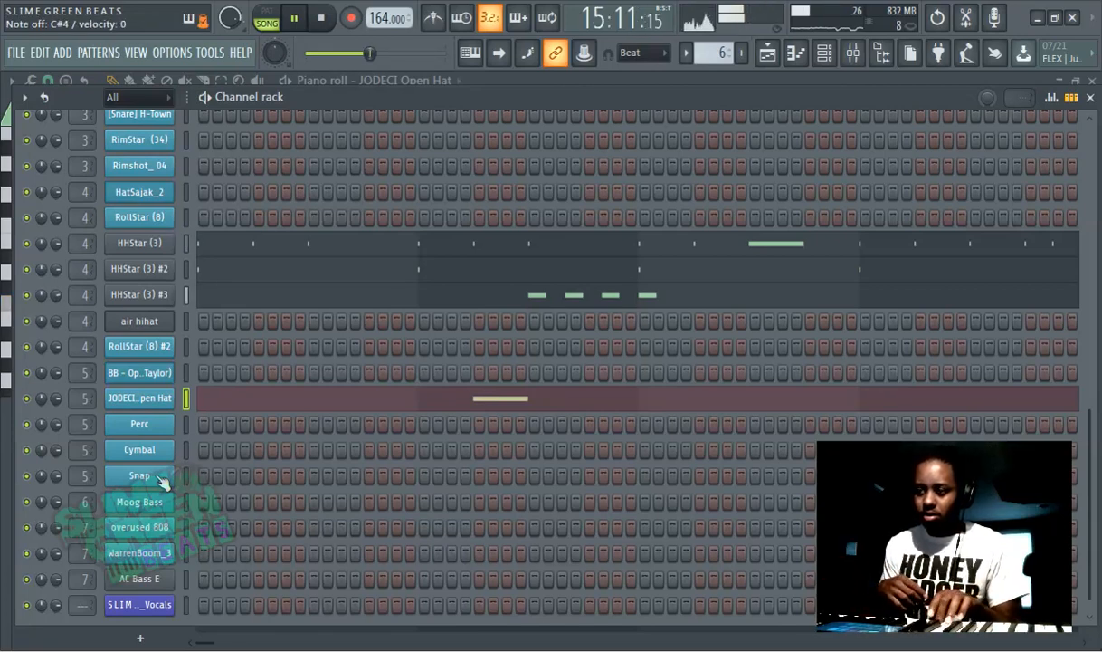
{"action": "left_click", "coordinate": [140, 398]}
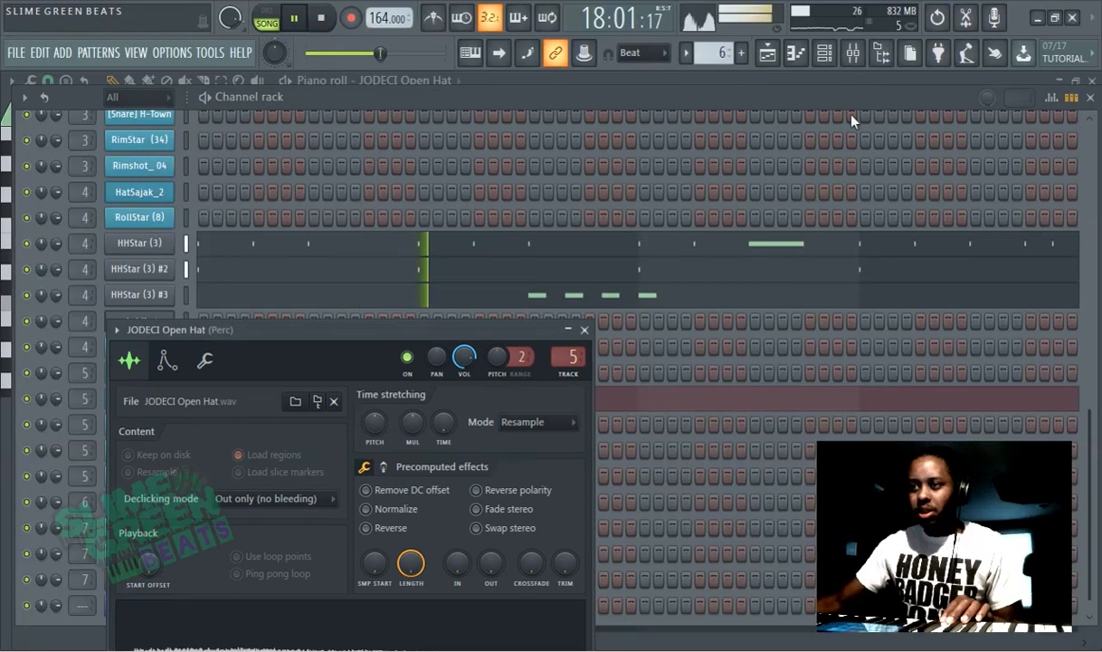
{"action": "left_click", "coordinate": [796, 52]}
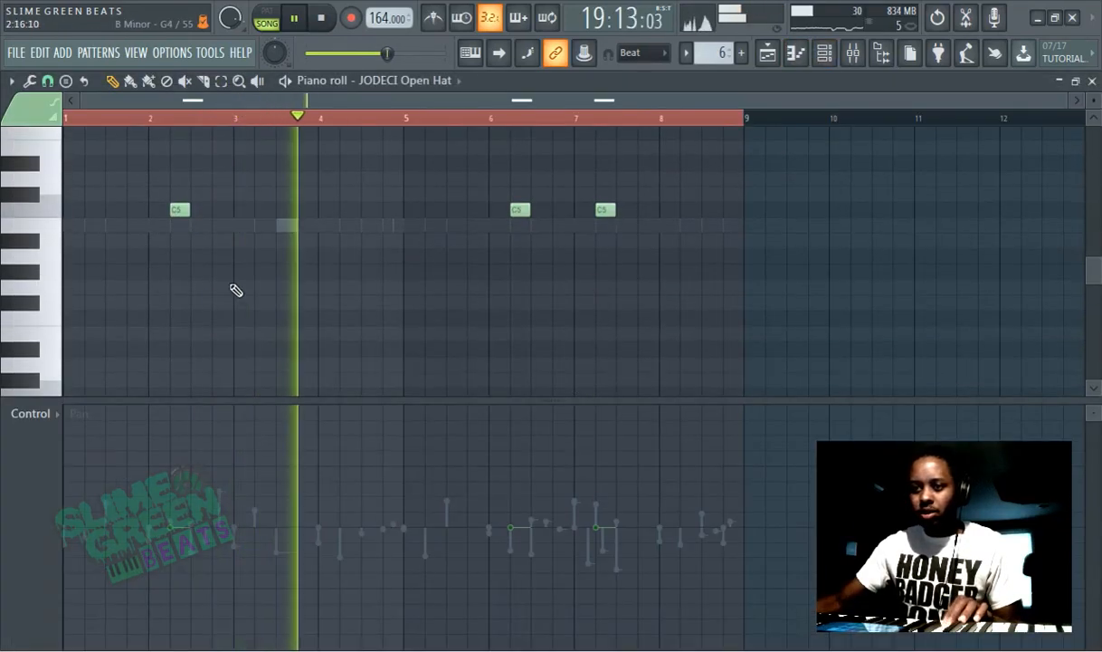
{"action": "scroll", "coordinate": [406, 293], "scroll_direction": "down", "scroll_amount": 3}
{"action": "scroll", "coordinate": [621, 253], "scroll_direction": "up", "scroll_amount": 2}
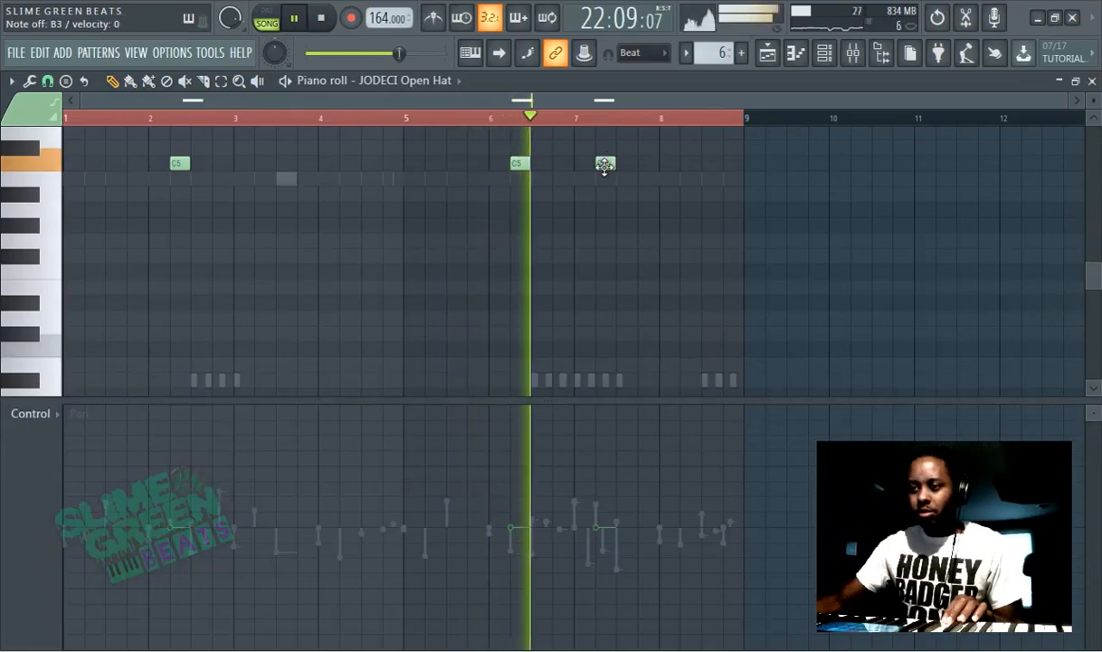
{"action": "left_click_drag", "start_coordinate": [605, 165], "coordinate": [605, 363]}
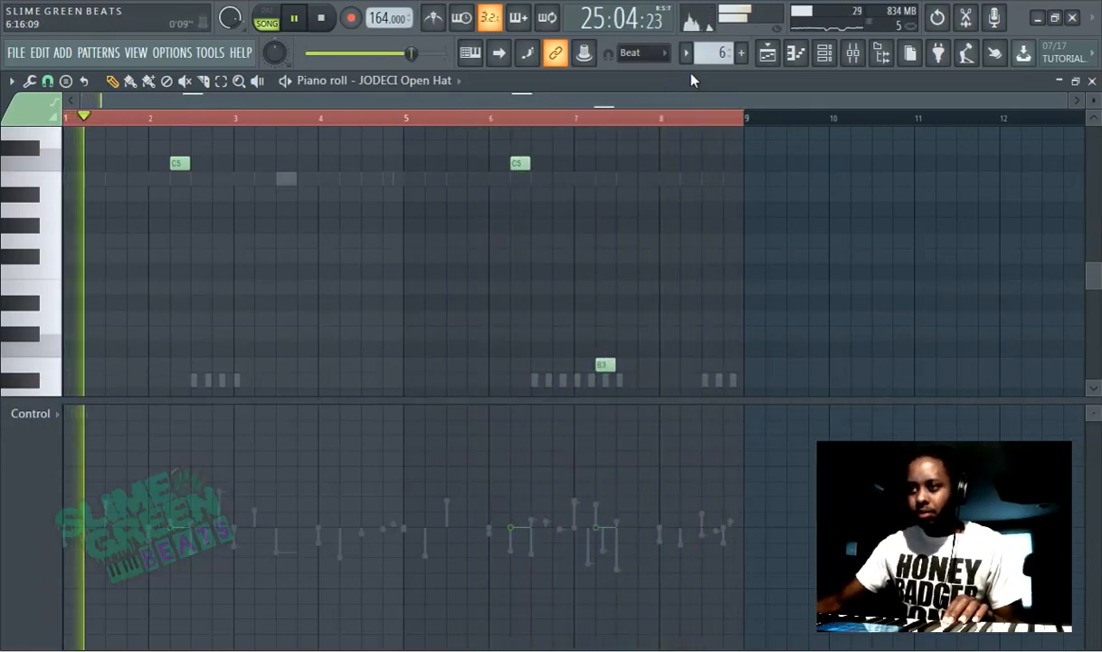
{"action": "left_click", "coordinate": [766, 55]}
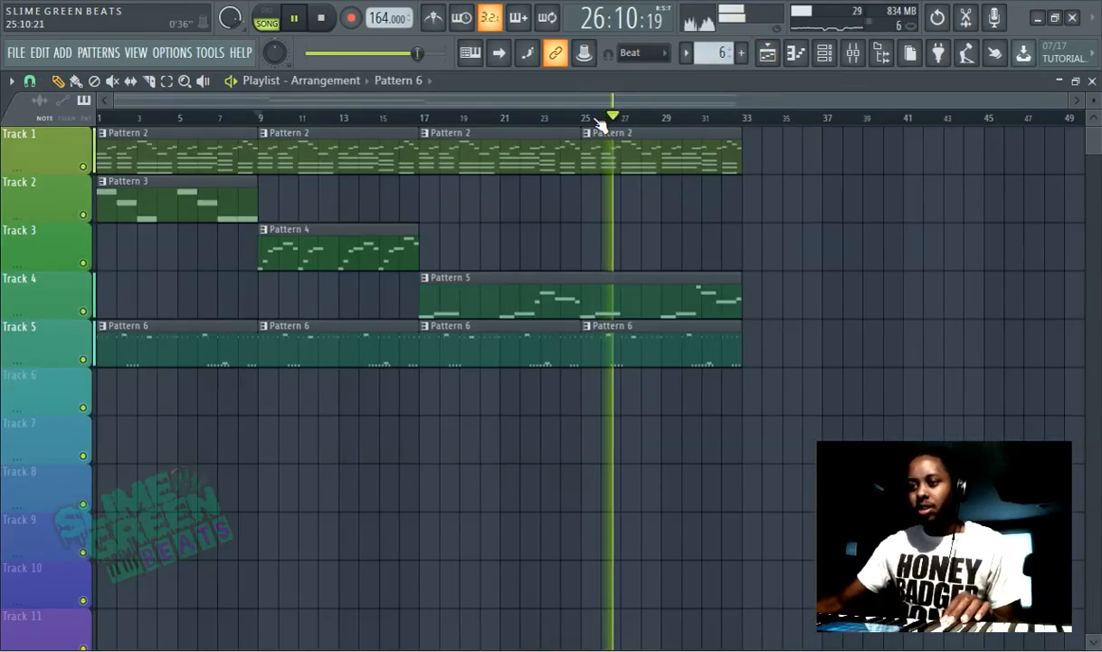
{"action": "left_click", "coordinate": [824, 55]}
{"action": "scroll", "coordinate": [272, 378], "scroll_direction": "down", "scroll_amount": 1}
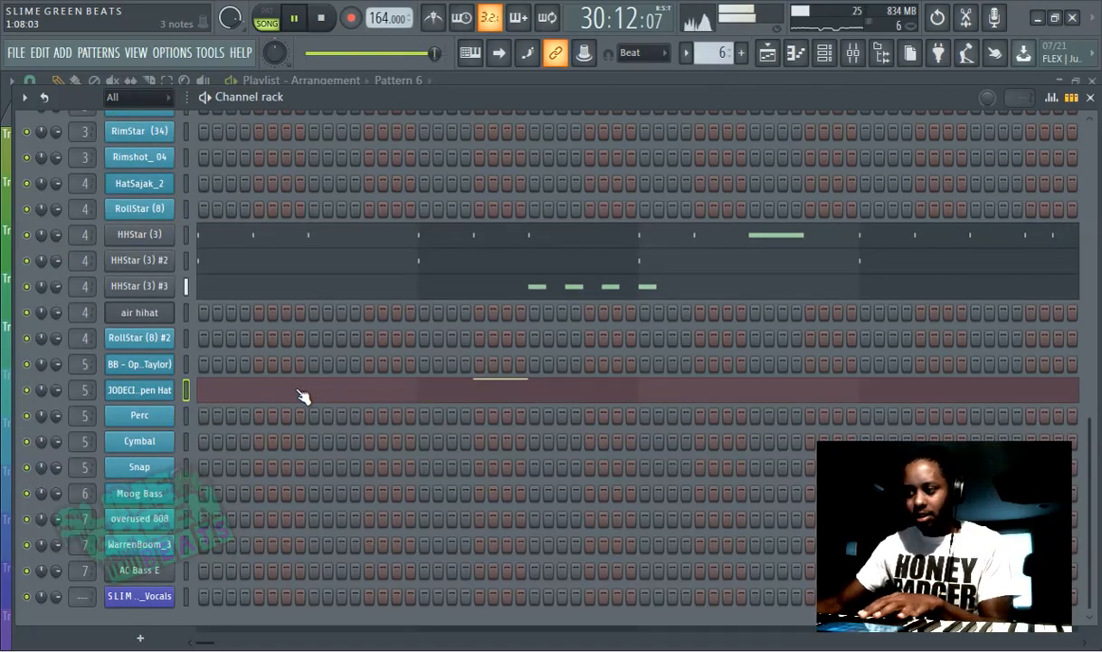
{"action": "scroll", "coordinate": [395, 345], "scroll_direction": "up", "scroll_amount": 5}
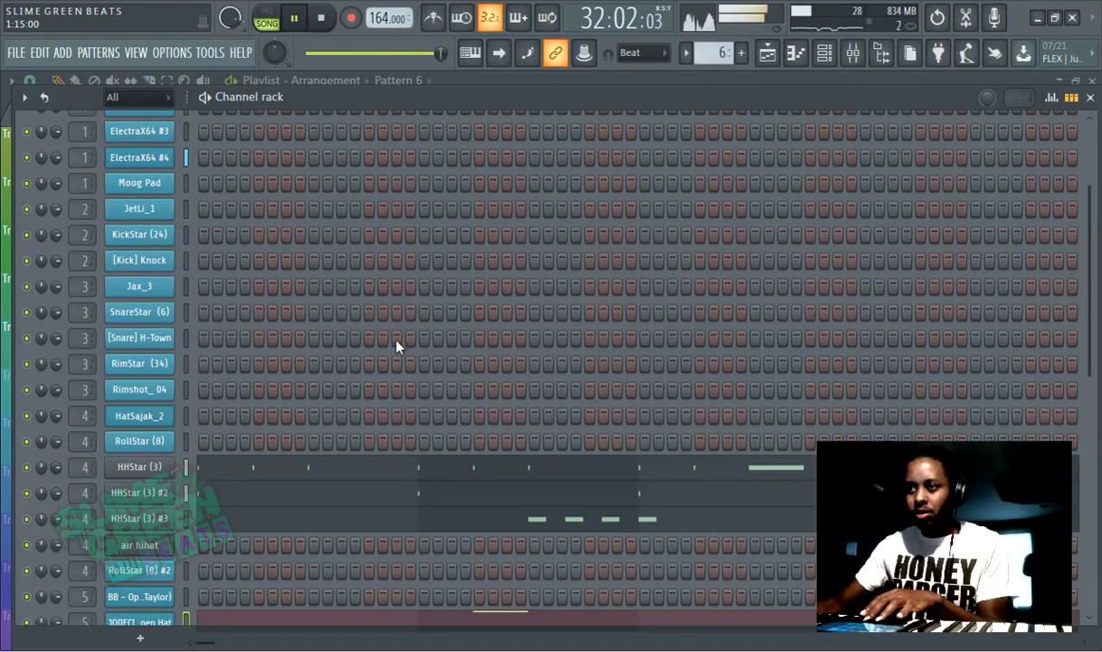
{"action": "scroll", "coordinate": [395, 345], "scroll_direction": "down", "scroll_amount": 2}
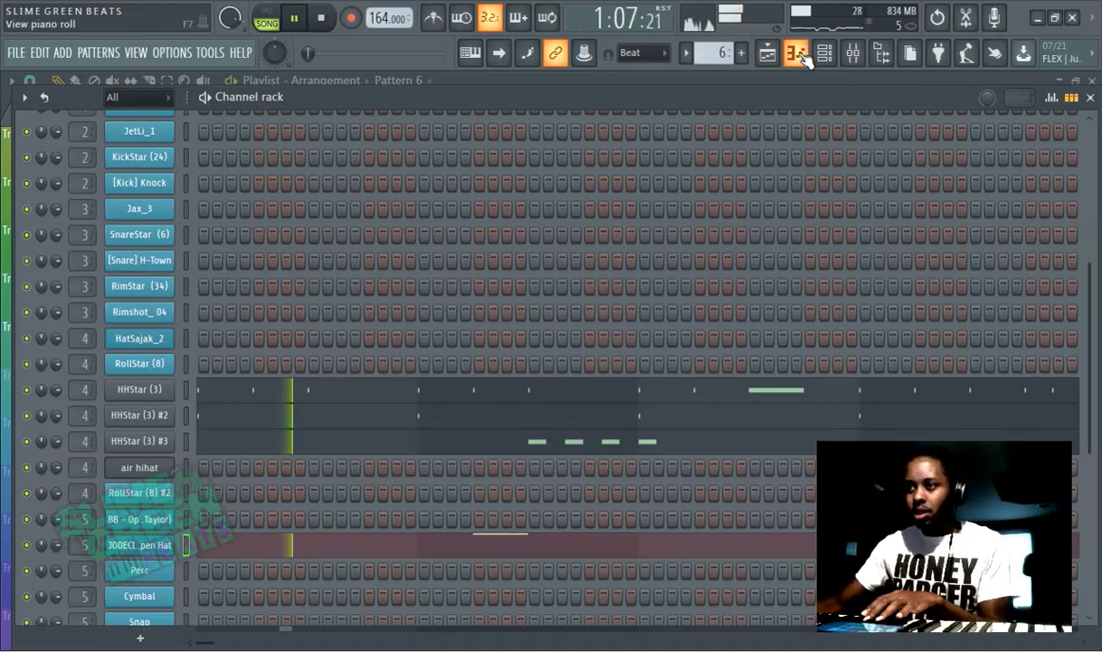
Step: Add a C5 open hat note on beat 2 of bar 7 and move the B3 note to beat 2 of bar 8
{"action": "left_click", "coordinate": [796, 55]}
{"action": "left_click", "coordinate": [605, 164]}
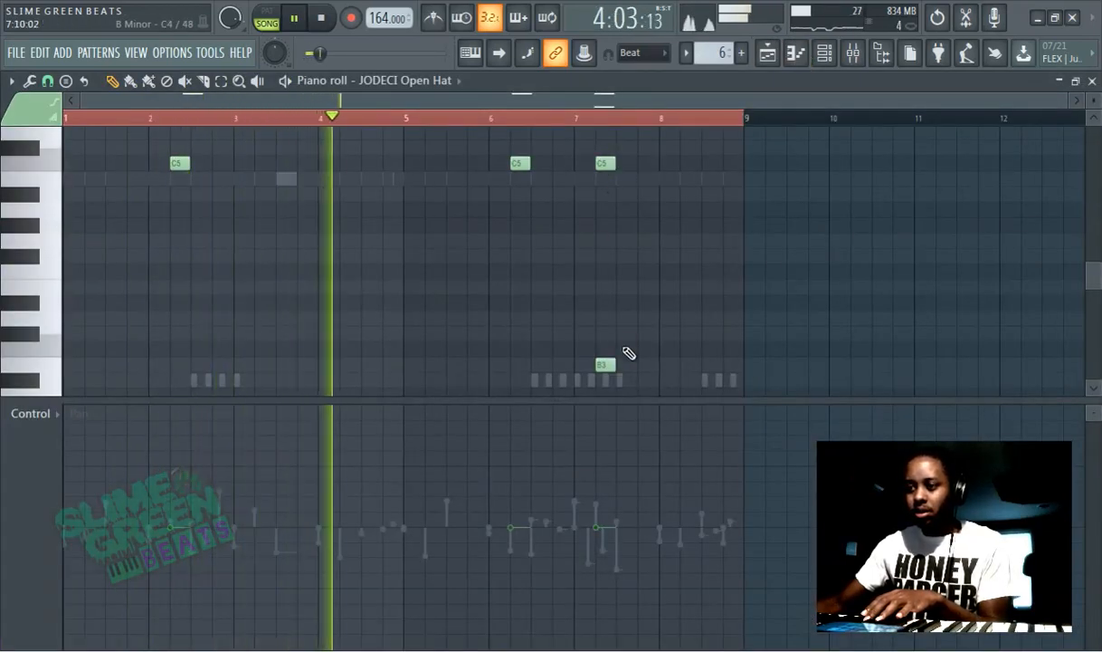
{"action": "left_click_drag", "start_coordinate": [662, 373], "coordinate": [696, 370]}
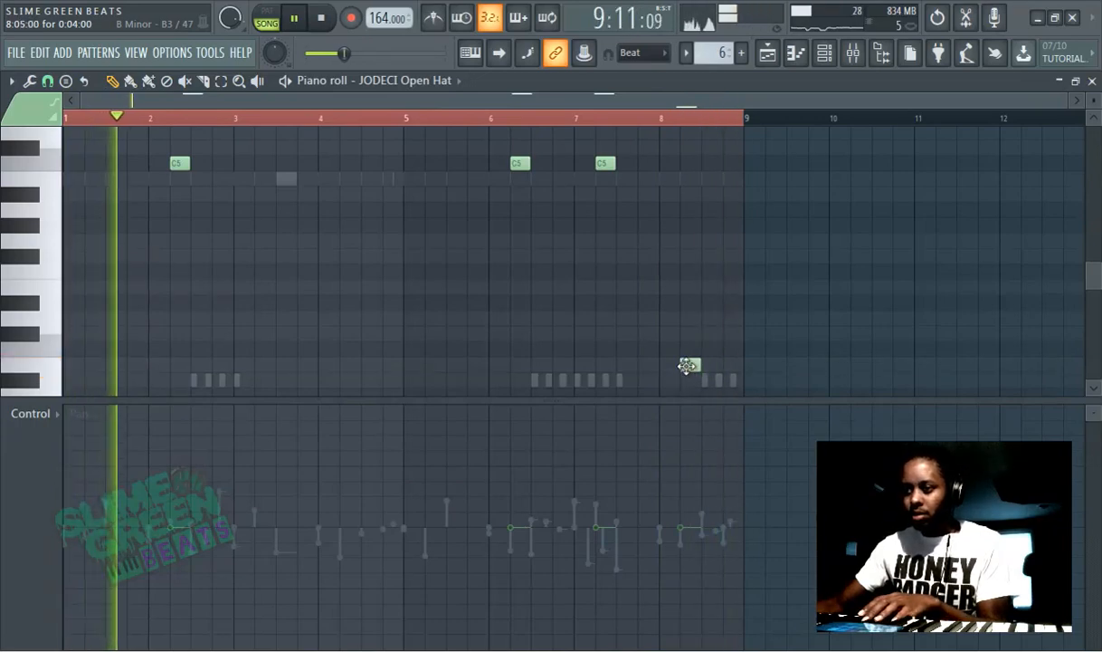
Step: Set the velocity of JODECI Open Hat's B3 note in bar 8 to about 62% in its note properties
{"action": "left_click", "coordinate": [823, 55]}
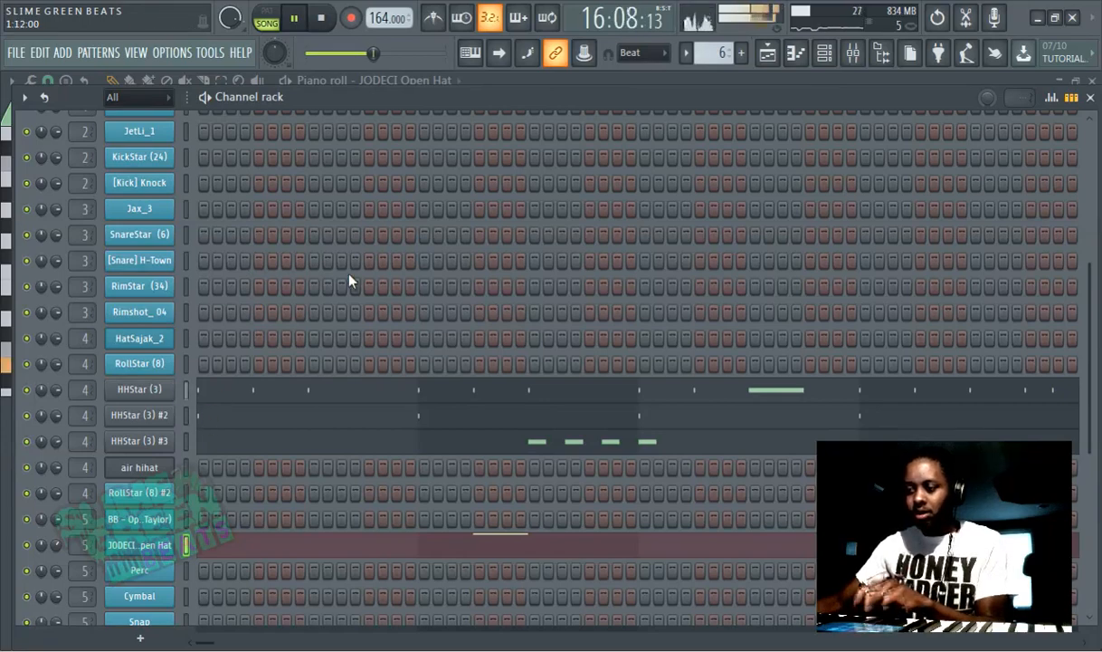
{"action": "left_click", "coordinate": [163, 547]}
{"action": "left_click", "coordinate": [795, 53]}
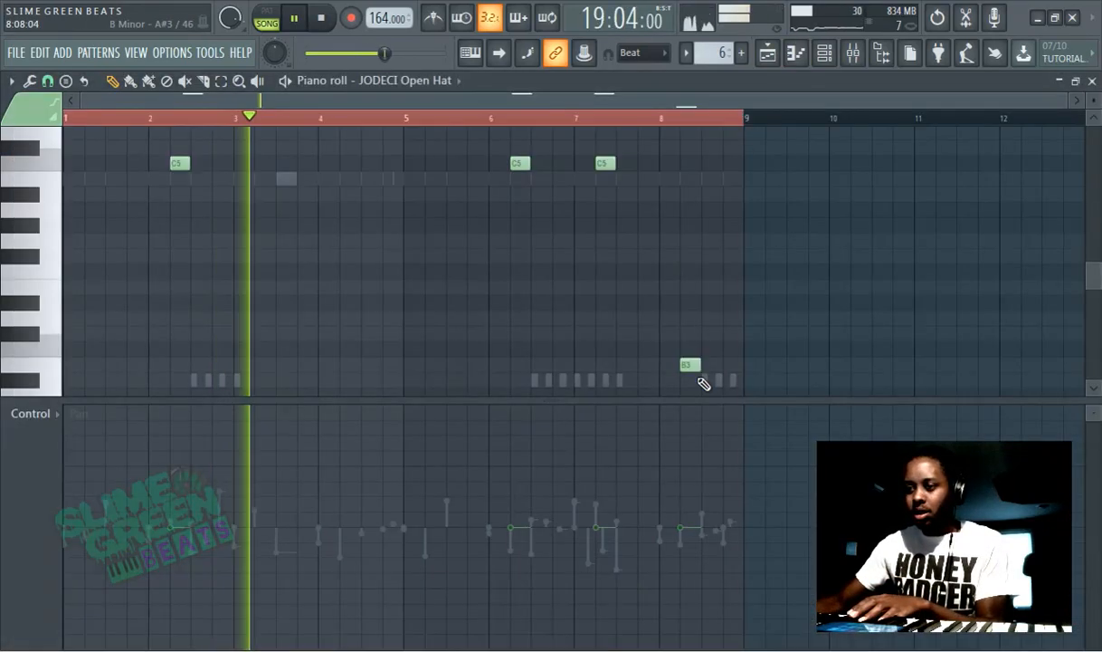
{"action": "double_click", "coordinate": [691, 365]}
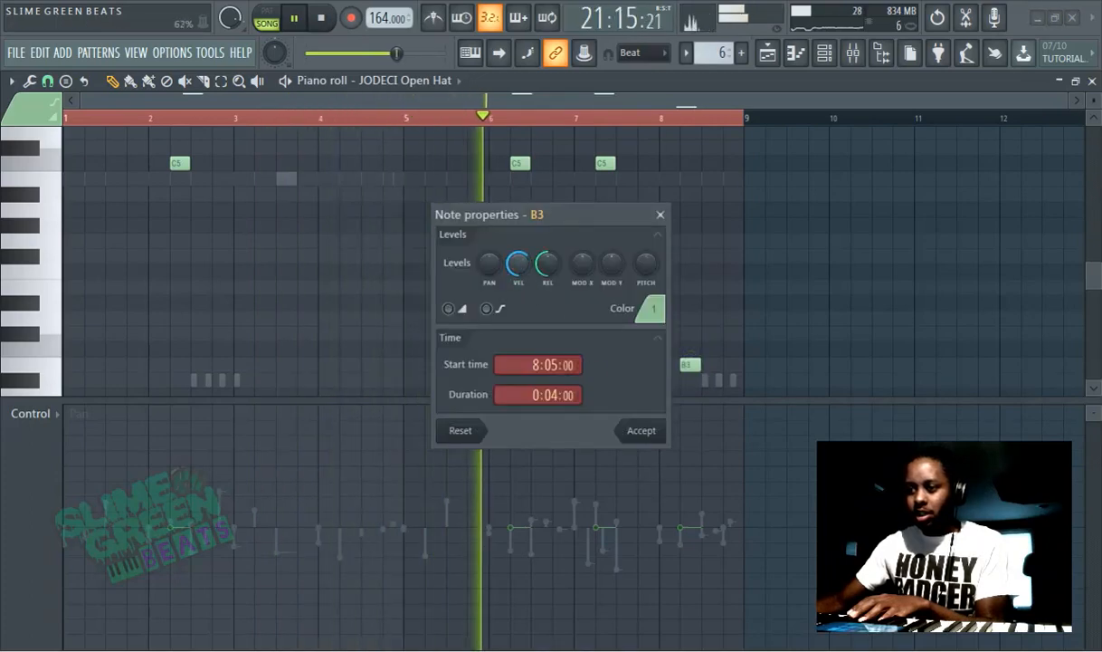
{"action": "left_click", "coordinate": [640, 431]}
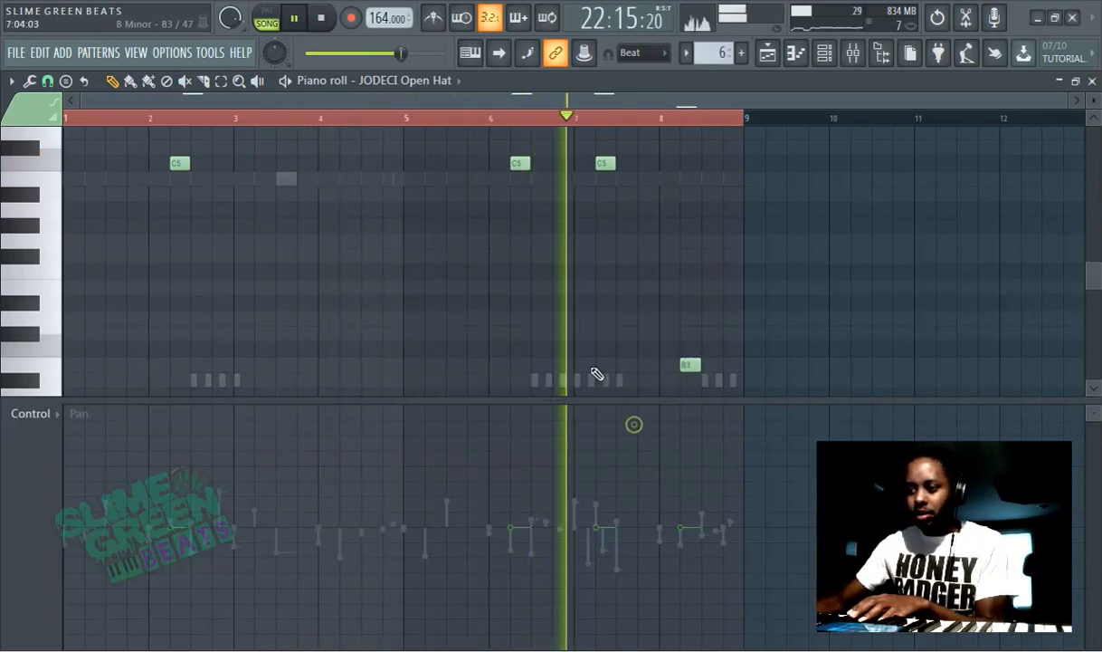
Step: Return to the channel rack and select the [Kick] Knock channel, closing its sampler settings
{"action": "left_click", "coordinate": [774, 60]}
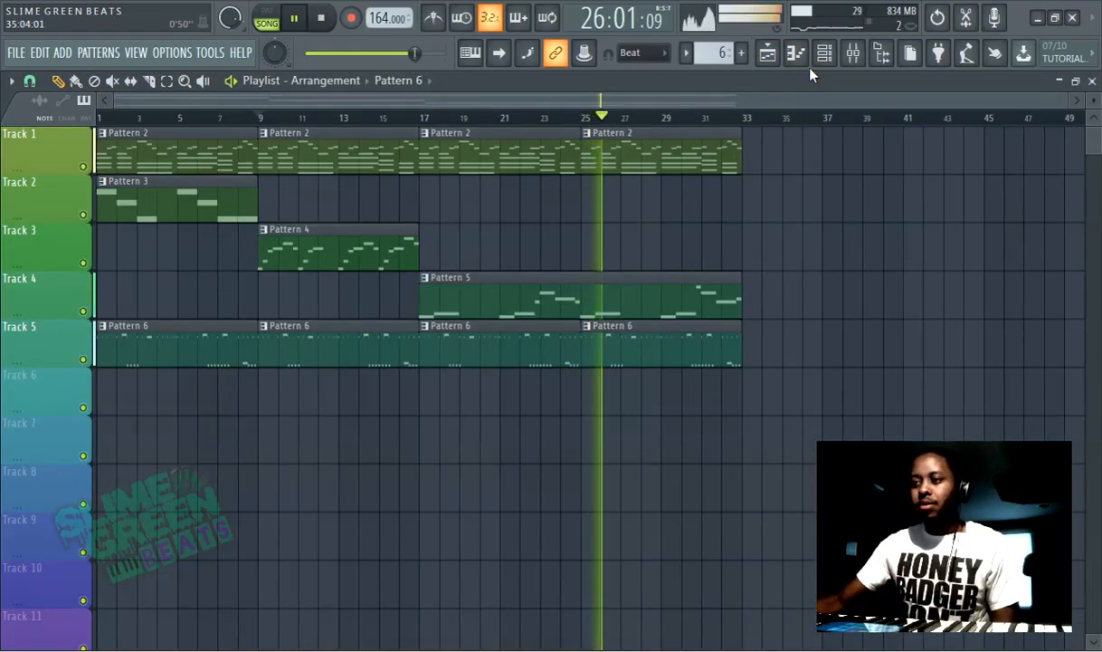
{"action": "left_click", "coordinate": [770, 61]}
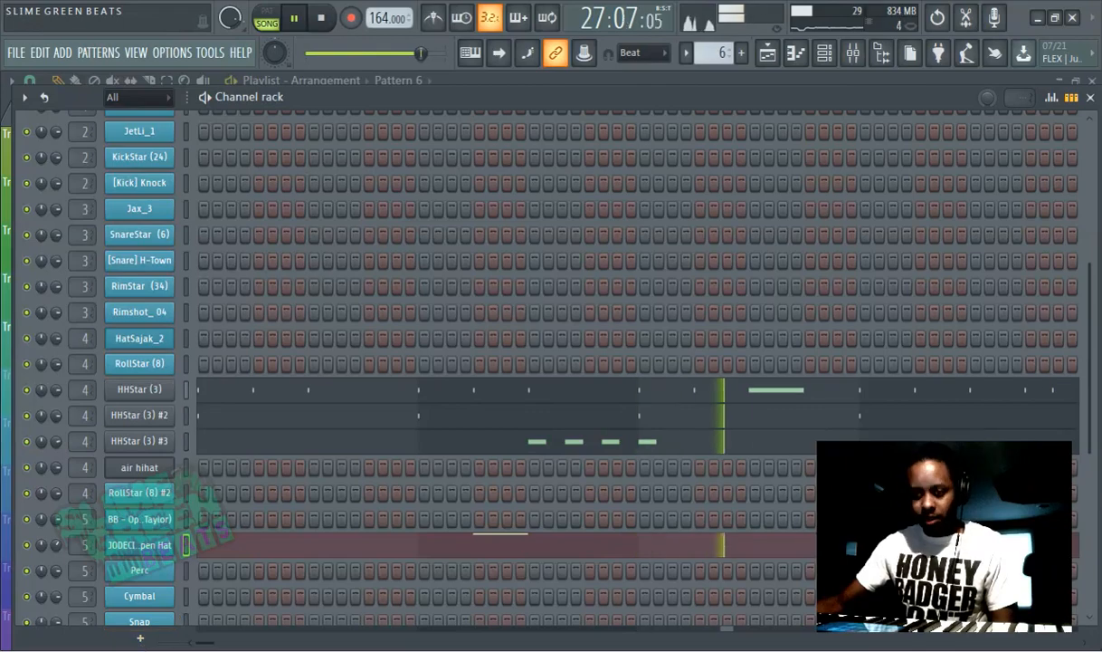
{"action": "left_click", "coordinate": [434, 90]}
{"action": "scroll", "coordinate": [389, 282], "scroll_direction": "up", "scroll_amount": 5}
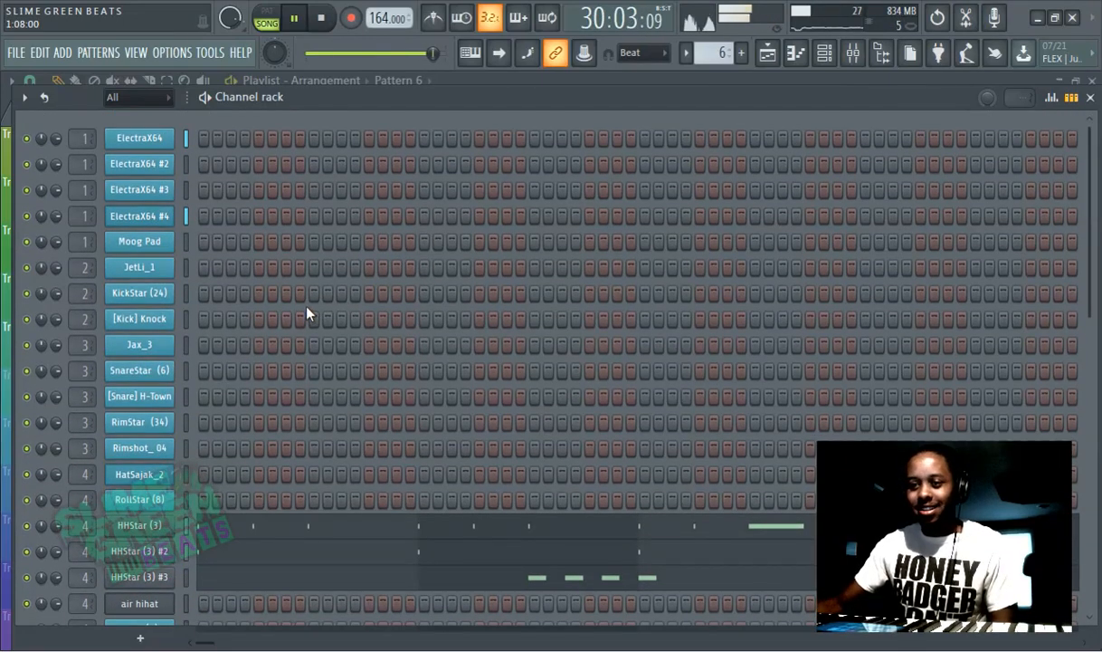
{"action": "scroll", "coordinate": [311, 312], "scroll_direction": "down", "scroll_amount": 11}
{"action": "scroll", "coordinate": [235, 321], "scroll_direction": "up", "scroll_amount": 11}
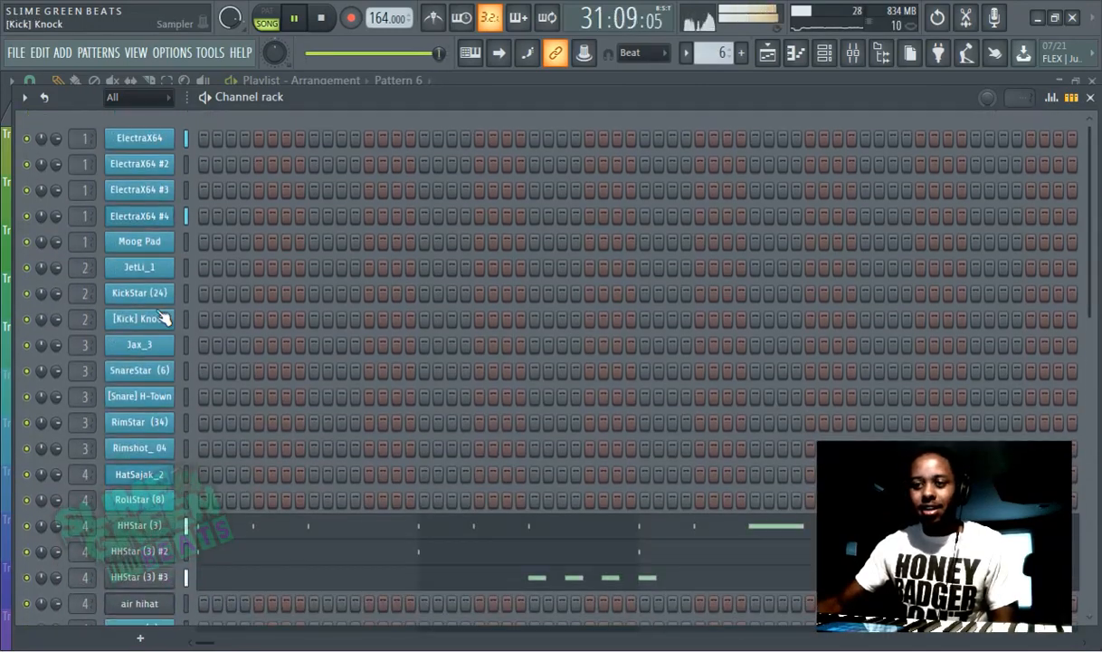
{"action": "left_click", "coordinate": [149, 318]}
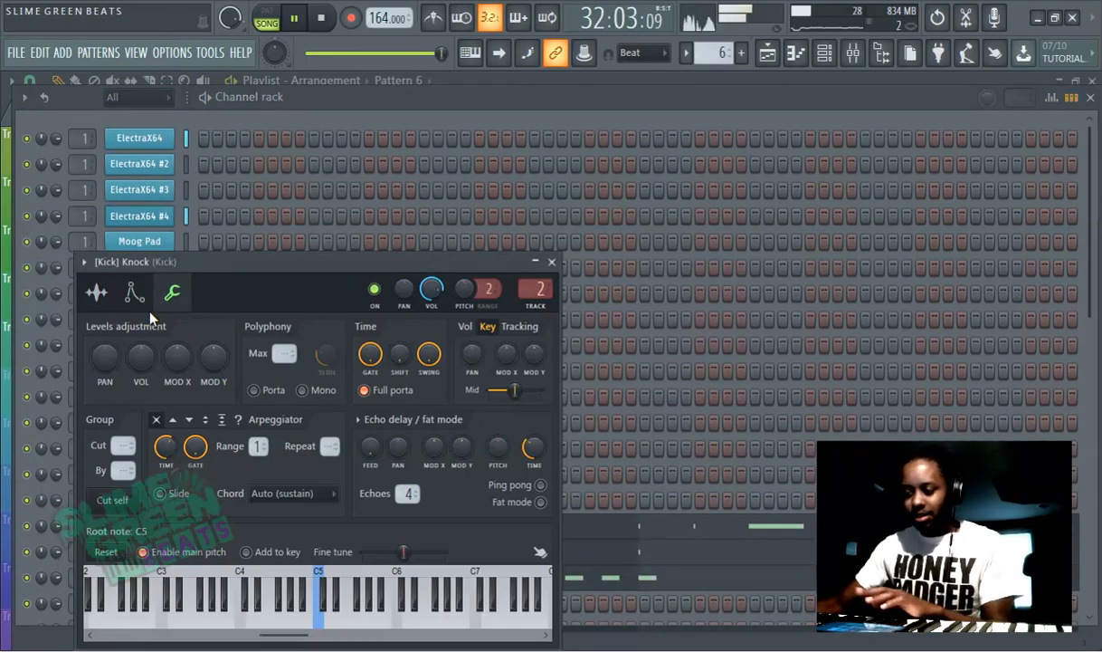
{"action": "left_click", "coordinate": [472, 107]}
Step: Audition the kick channels against the playing beat and settle on KickStar (24)
{"action": "key", "text": "Up"}
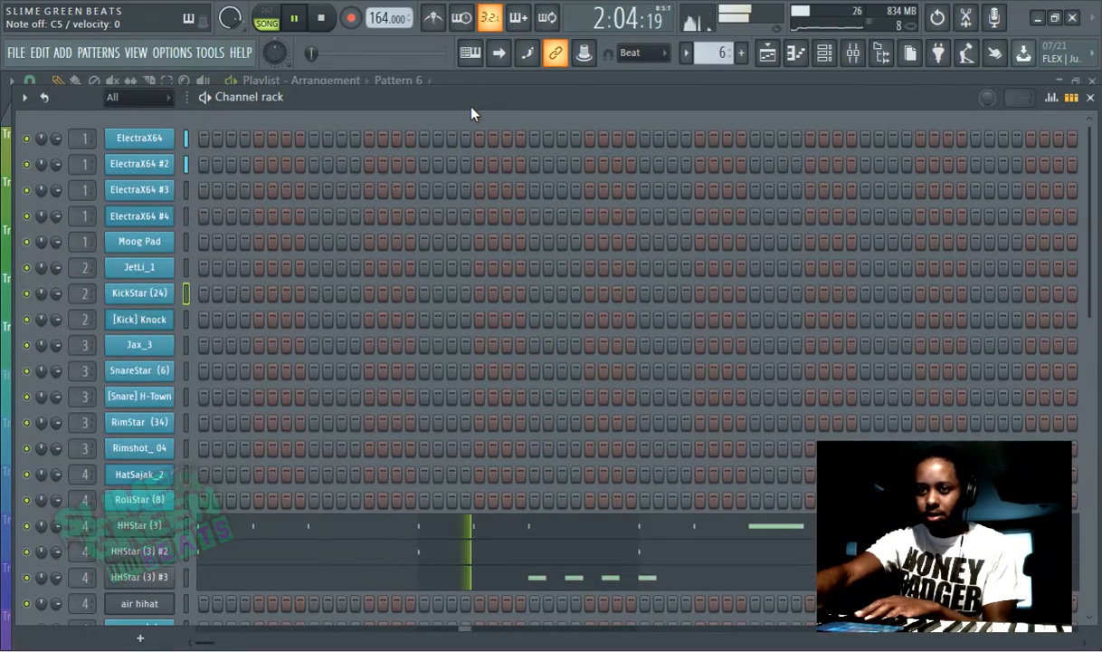
{"action": "key", "text": "Up"}
{"action": "key", "text": "Up"}
{"action": "key", "text": "Down"}
{"action": "key", "text": "Down"}
{"action": "key", "text": "Down"}
{"action": "key", "text": "Down"}
{"action": "key", "text": "Up"}
{"action": "key", "text": "Up"}
{"action": "key", "text": "Up"}
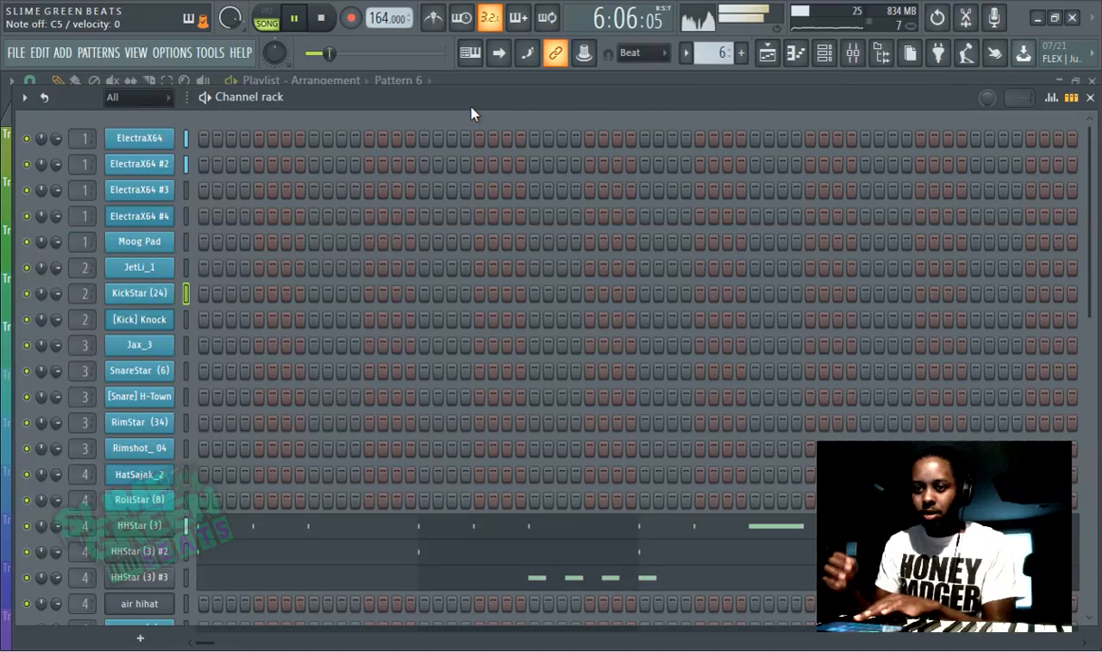
{"action": "key", "text": "Down"}
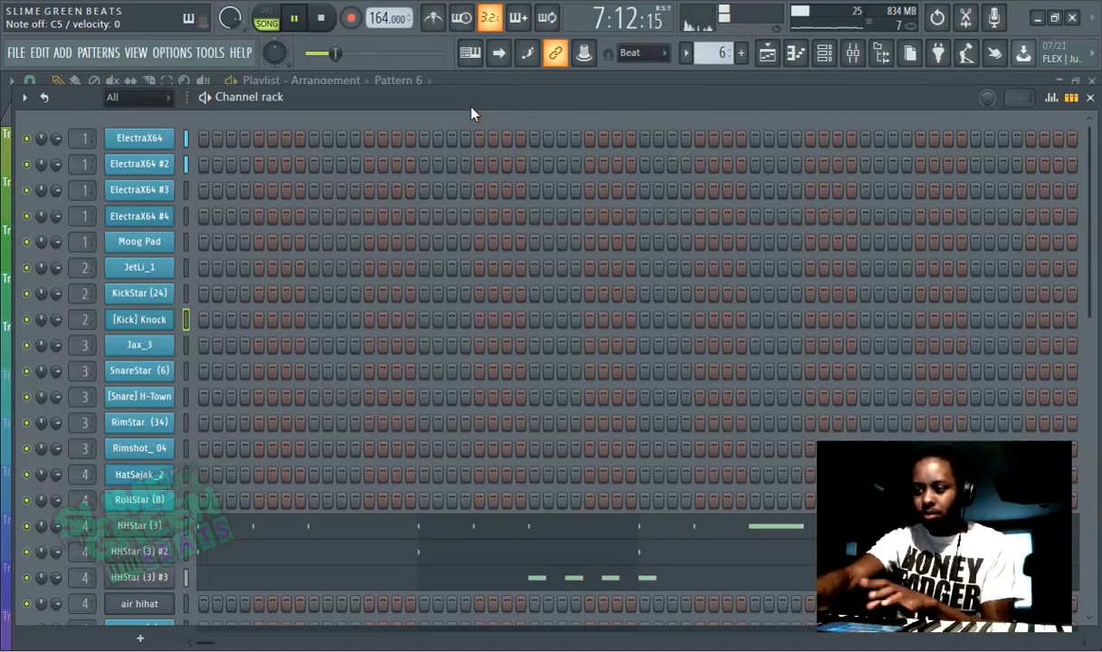
{"action": "key", "text": "Up"}
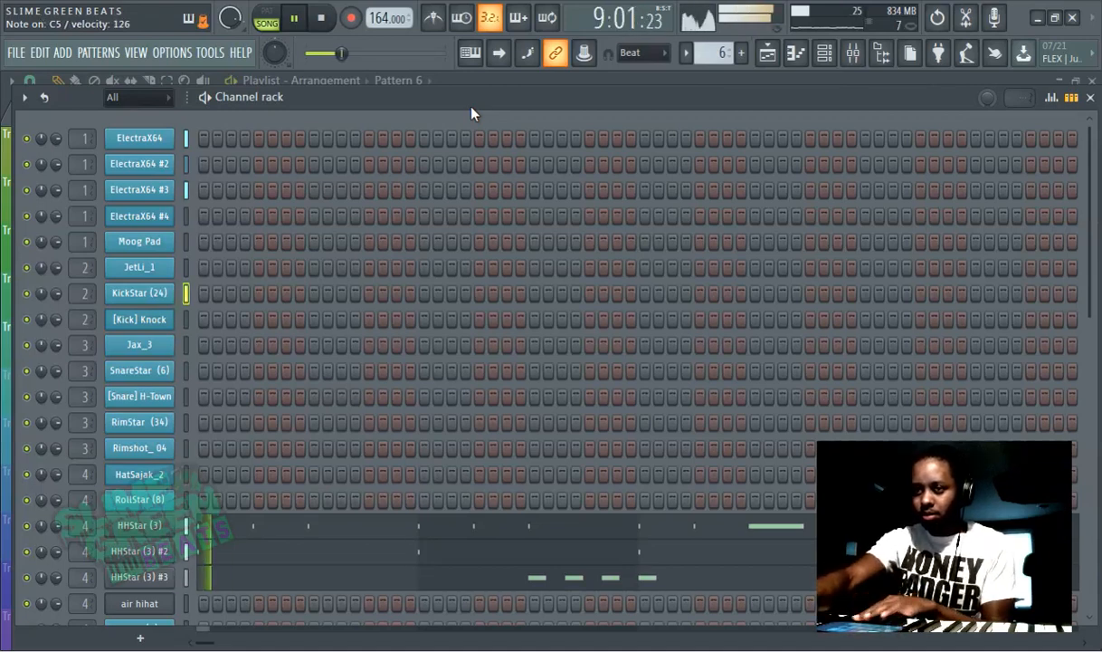
{"action": "key", "text": "Down"}
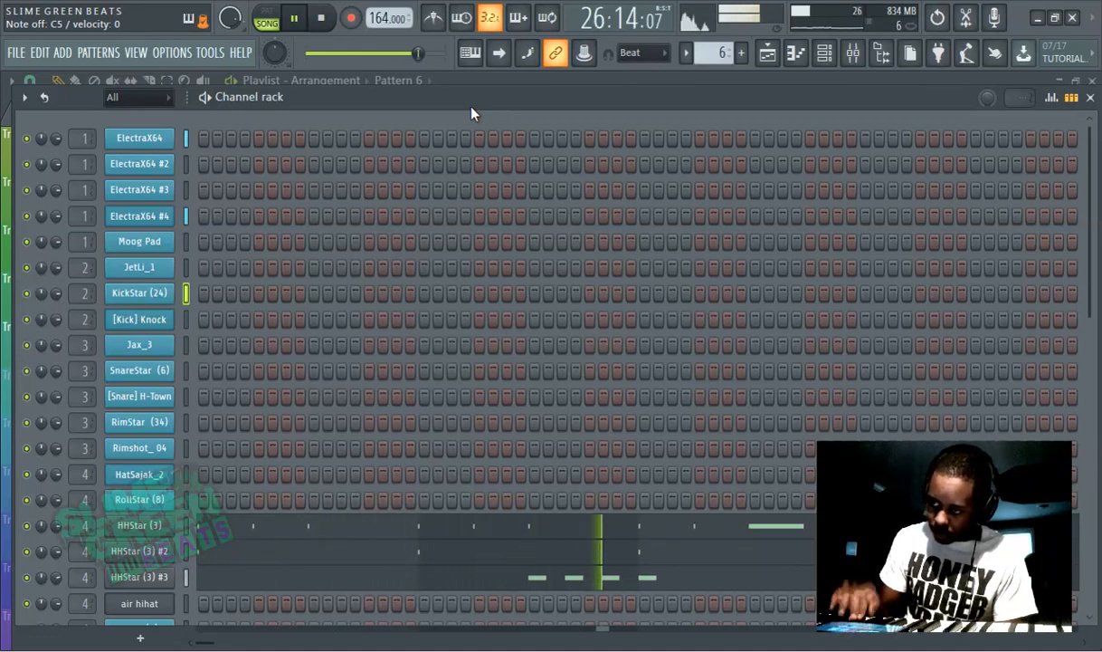
Step: Record a C5 kick pattern over eight bars on KickStar (24), undoing the first take and recording it again
{"action": "key", "text": "space"}
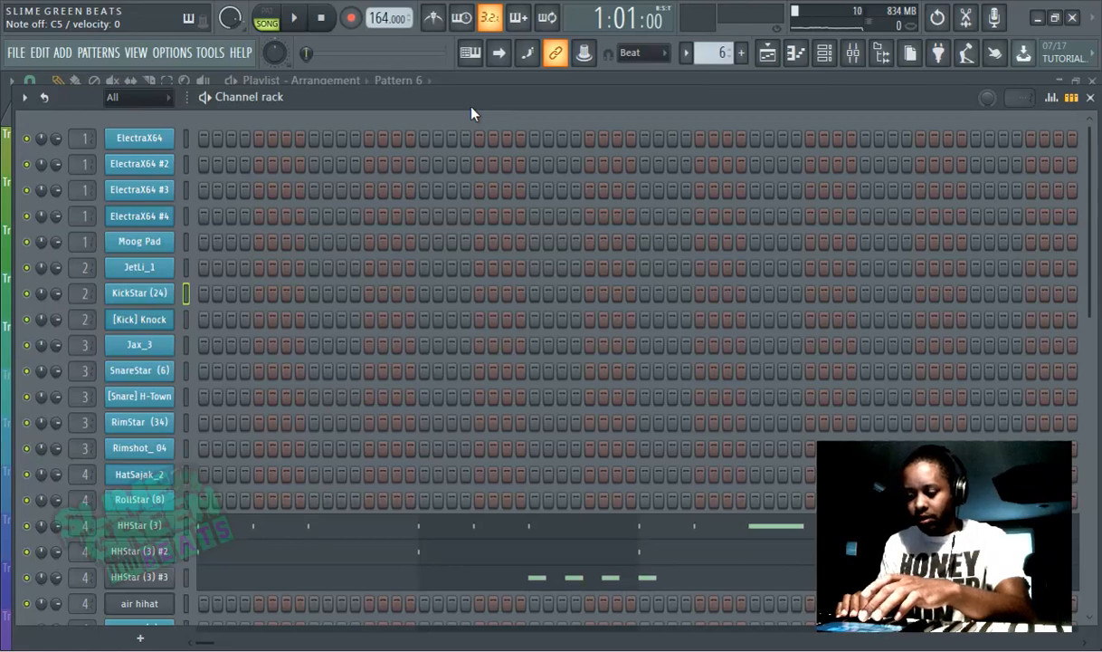
{"action": "key", "text": "r"}
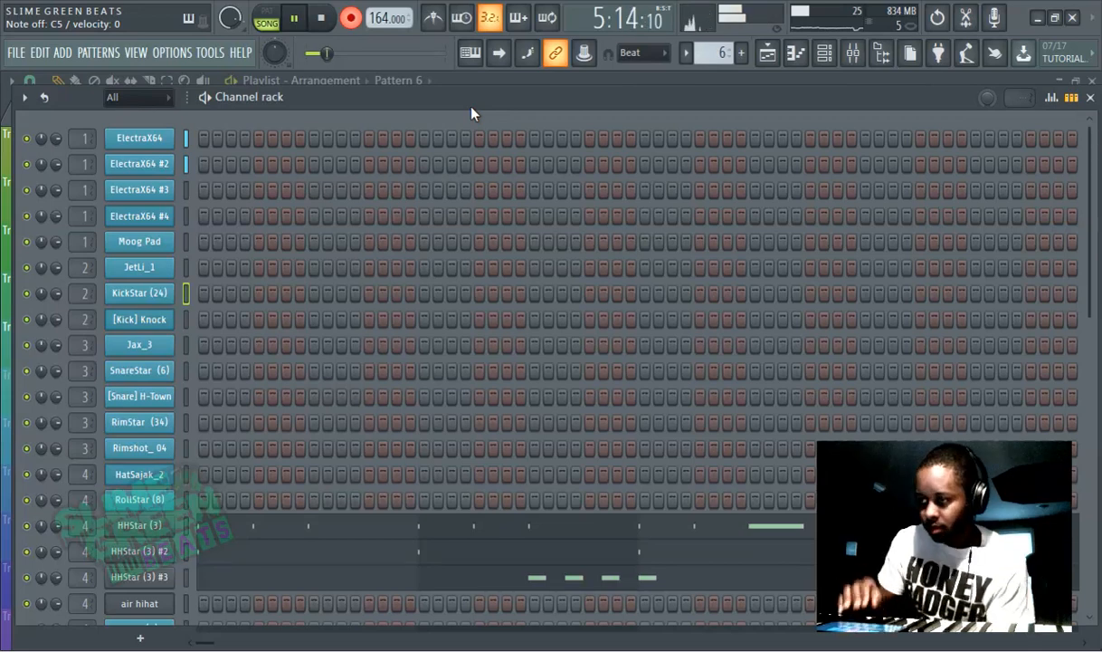
{"action": "key", "text": "space"}
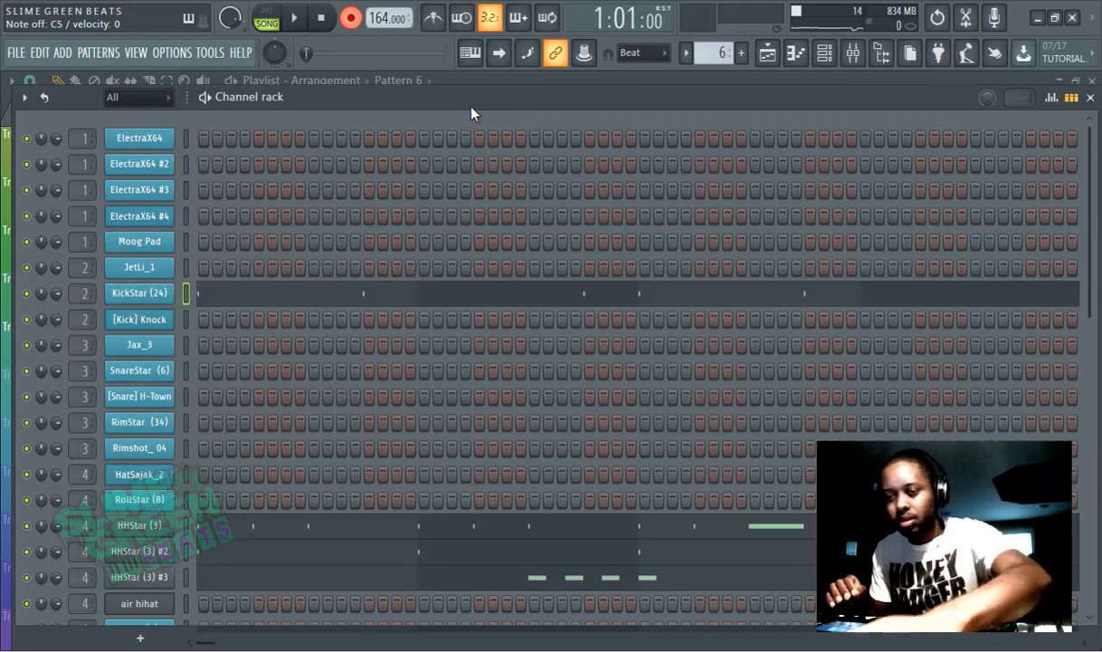
{"action": "key", "text": "ctrl+z"}
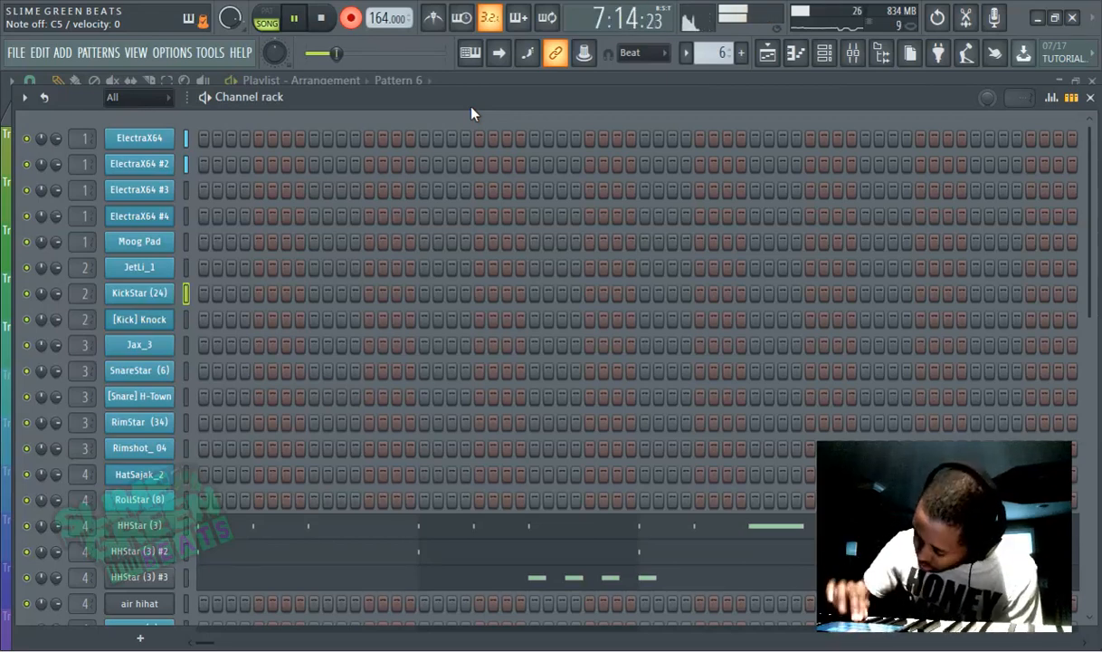
{"action": "key", "text": "space"}
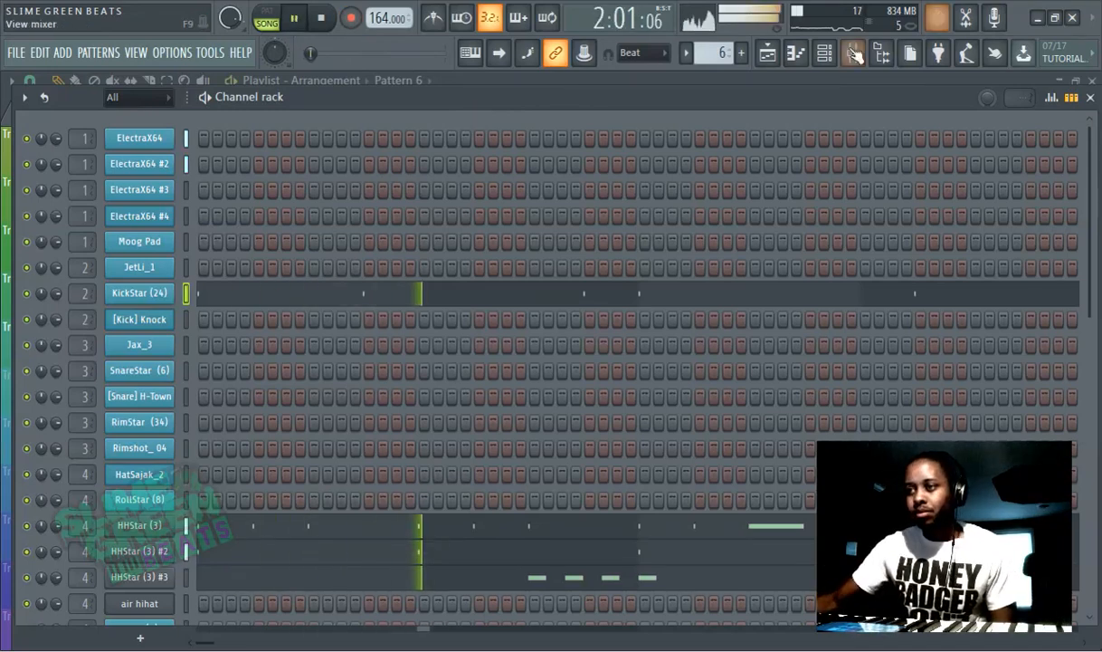
Step: Lengthen all KickStar (24) notes to one beat in the piano roll
{"action": "left_click", "coordinate": [796, 53]}
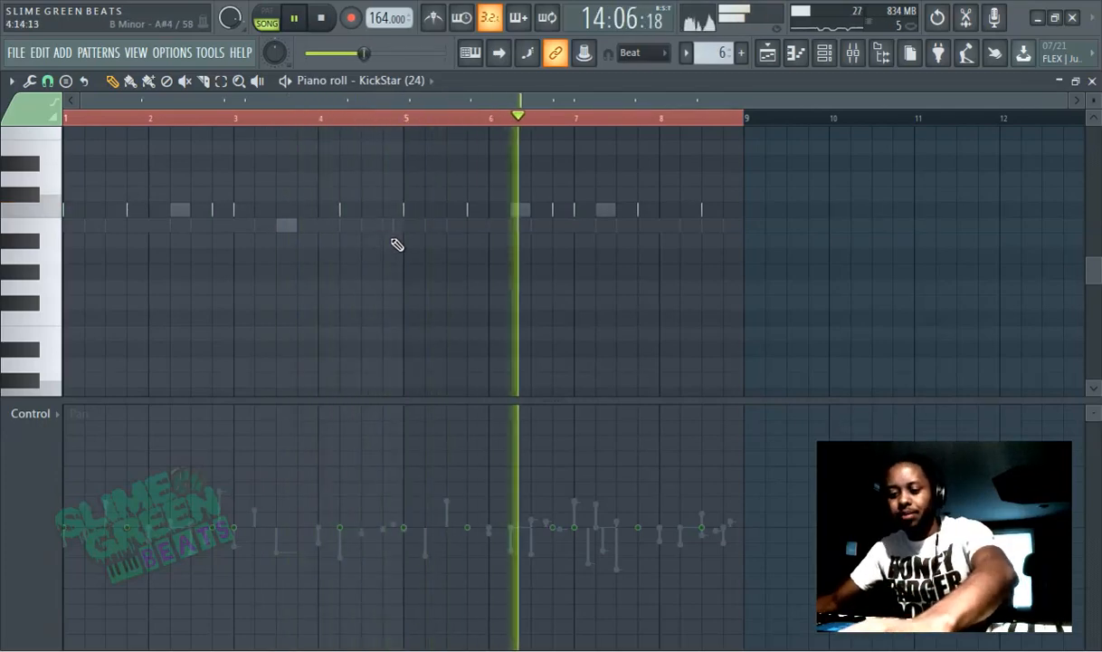
{"action": "scroll", "coordinate": [256, 278], "scroll_direction": "up", "scroll_amount": 3}
{"action": "scroll", "coordinate": [568, 287], "scroll_direction": "up", "scroll_amount": 3}
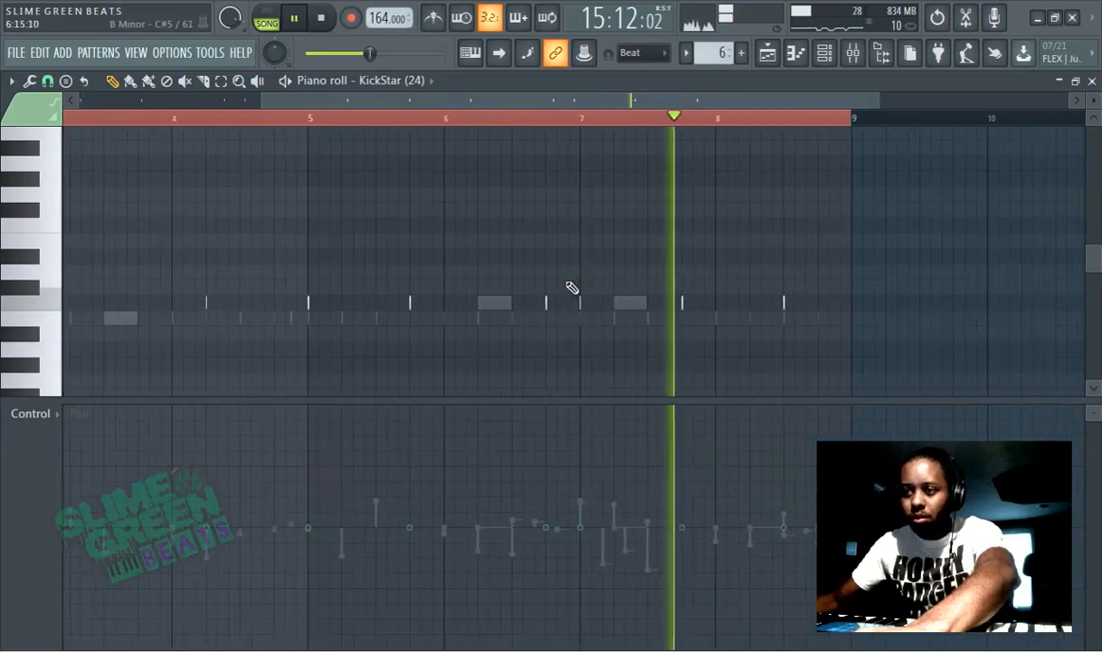
{"action": "left_click_drag", "start_coordinate": [548, 302], "coordinate": [575, 314]}
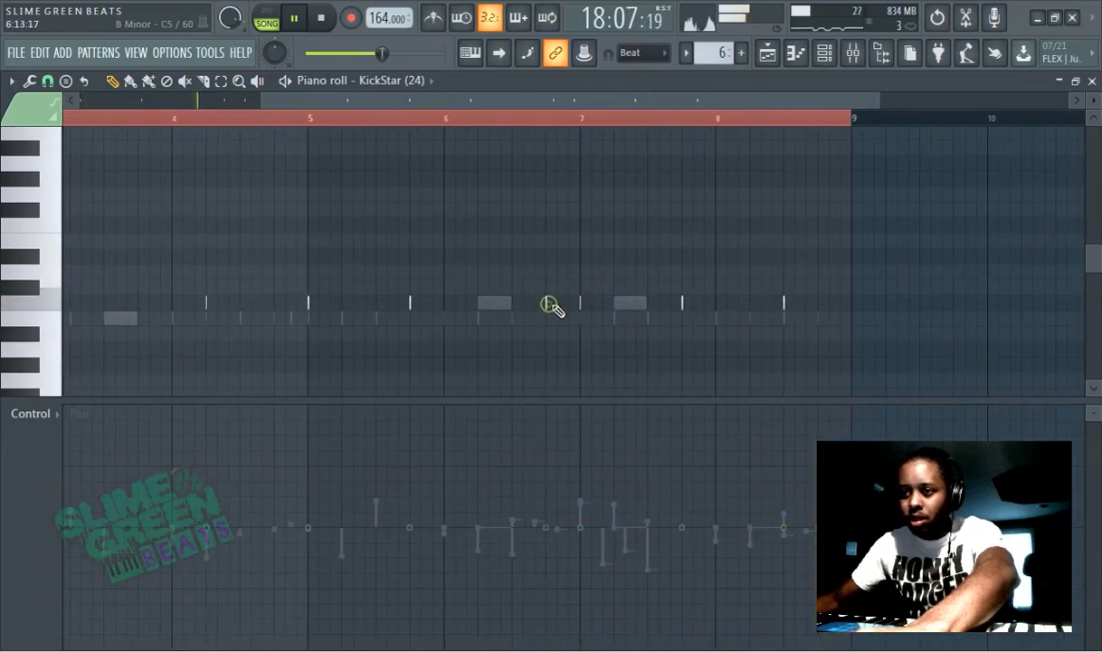
{"action": "key", "text": "ctrl+a"}
{"action": "left_click_drag", "start_coordinate": [584, 300], "coordinate": [630, 303]}
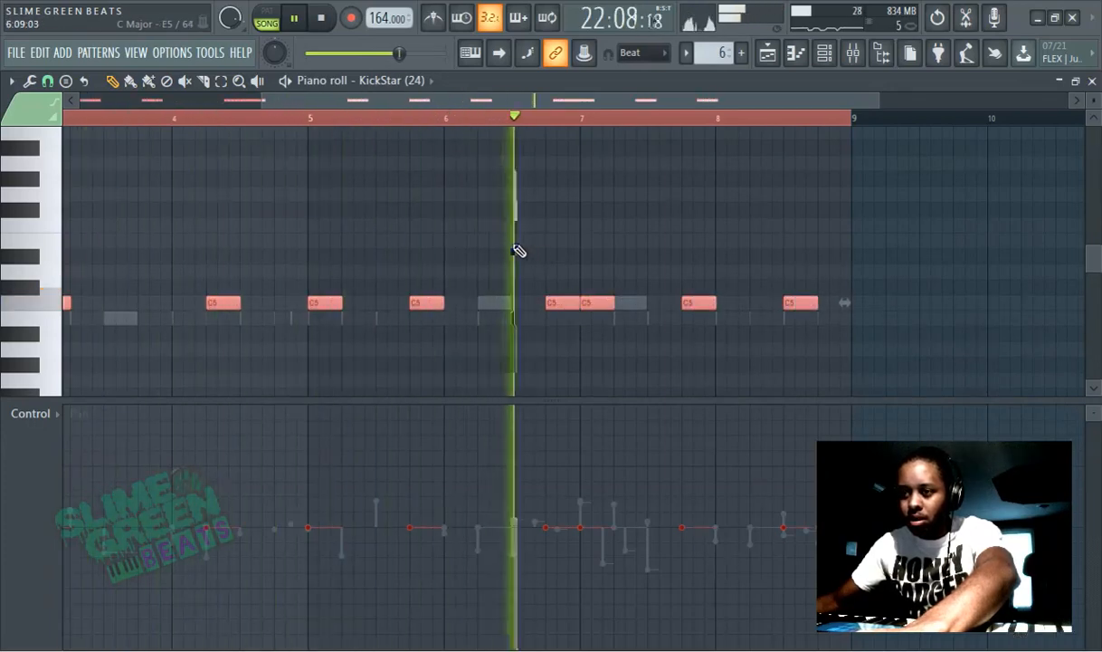
Step: Show the KickStar (24) note velocities in the piano roll's control lane and deselect all the notes
{"action": "scroll", "coordinate": [519, 249], "scroll_direction": "down", "scroll_amount": 3}
{"action": "scroll", "coordinate": [206, 299], "scroll_direction": "down", "scroll_amount": 4}
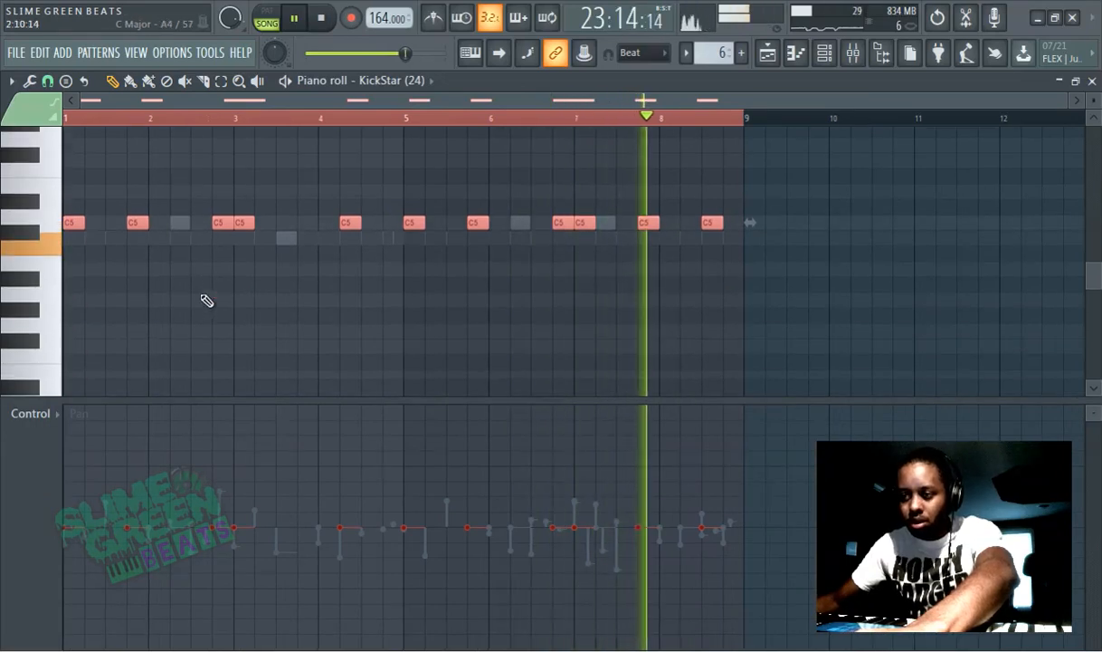
{"action": "scroll", "coordinate": [215, 298], "scroll_direction": "up", "scroll_amount": 5}
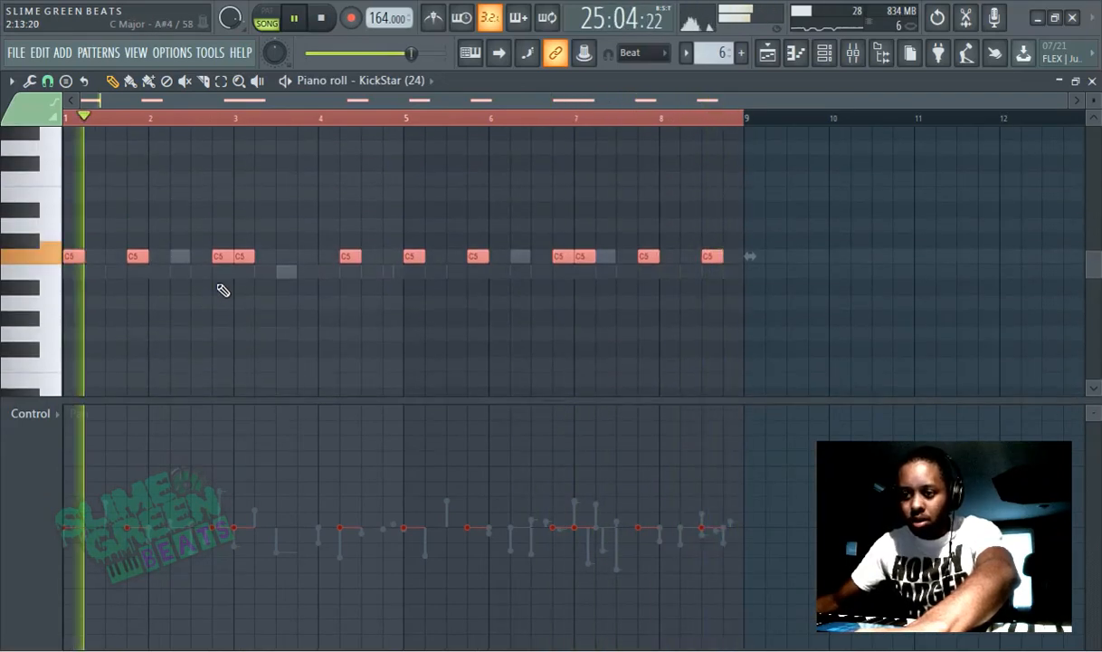
{"action": "scroll", "coordinate": [181, 316], "scroll_direction": "down", "scroll_amount": 1}
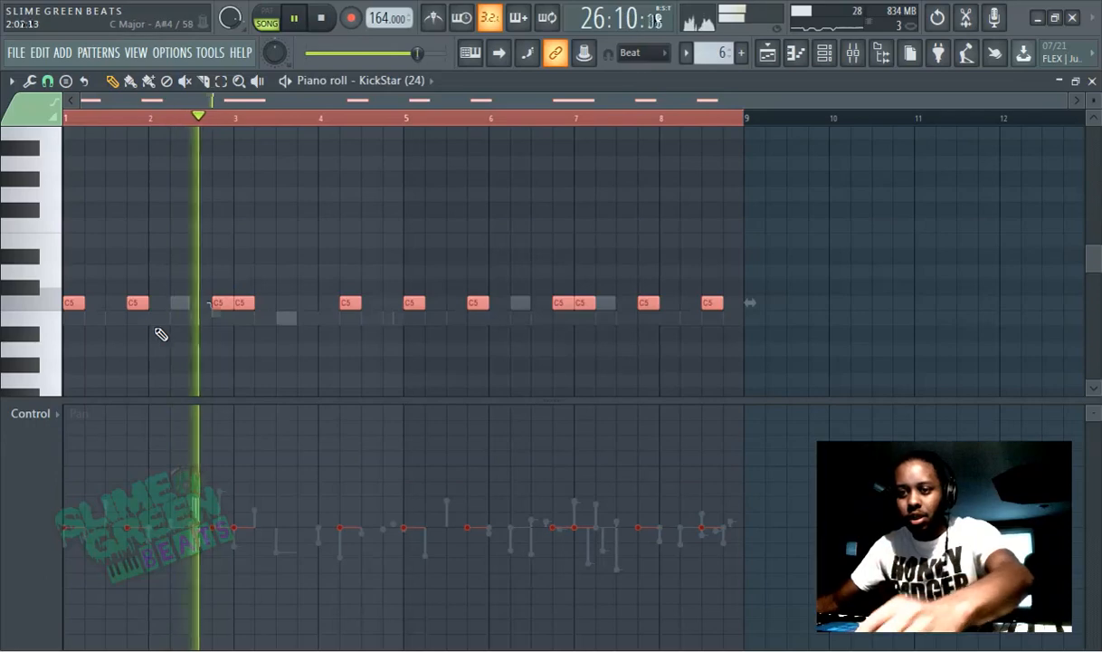
{"action": "left_click", "coordinate": [41, 422]}
{"action": "left_click", "coordinate": [56, 461]}
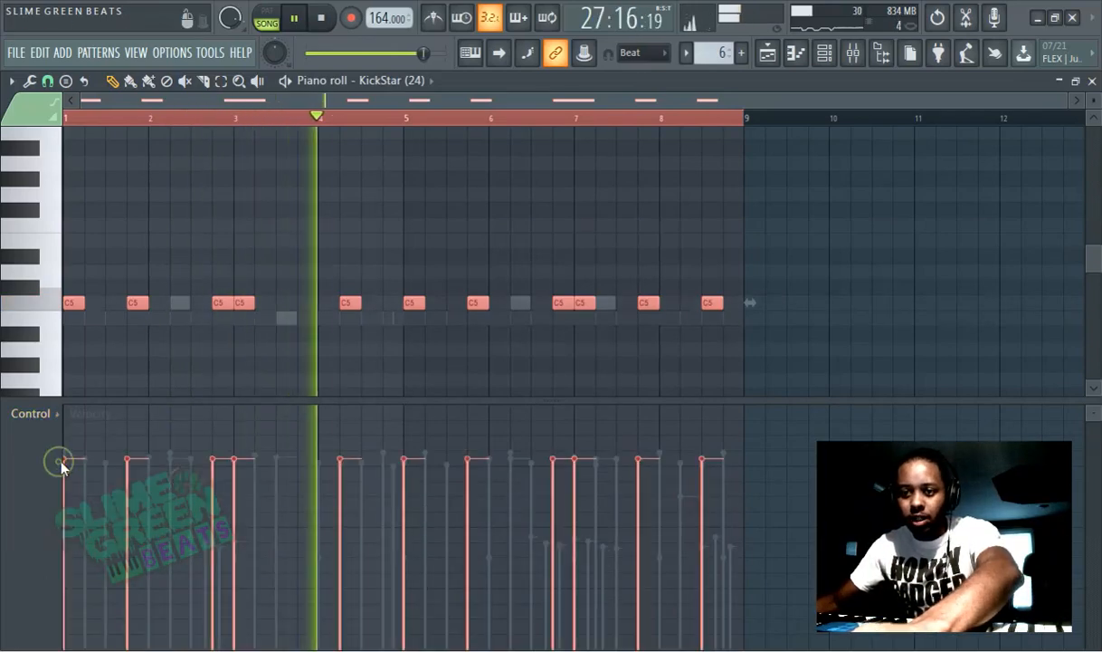
{"action": "key", "text": "ctrl+d"}
{"action": "scroll", "coordinate": [214, 378], "scroll_direction": "down", "scroll_amount": 1}
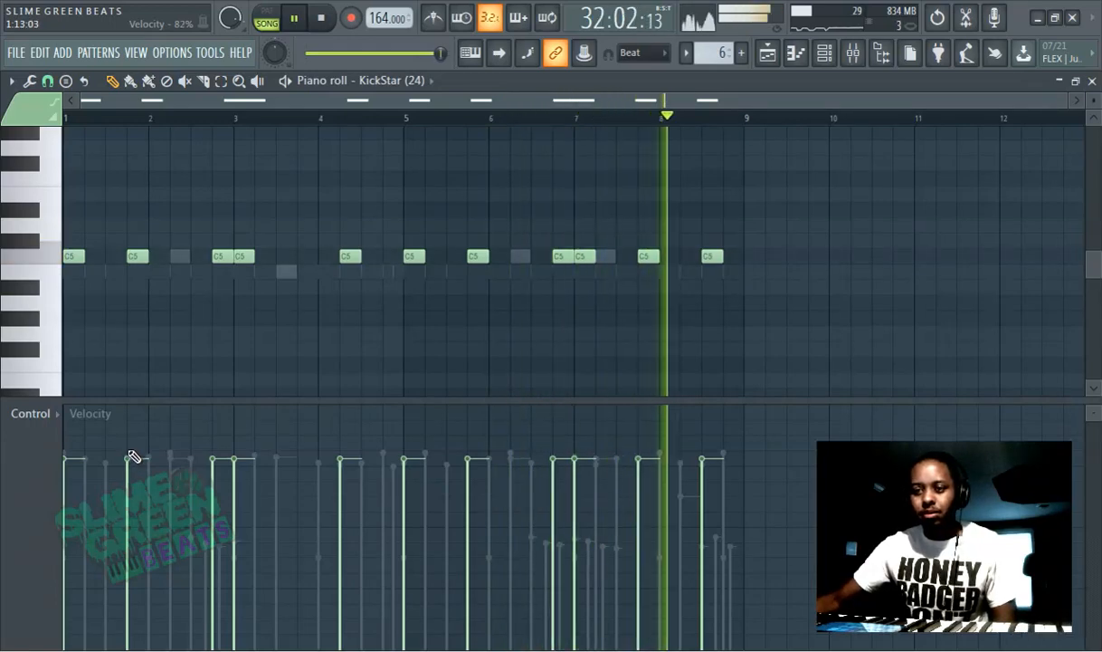
Step: Slightly raise the velocities of the second kick, the bar 3 and bar 5 downbeats, the kick just before bar 7 and the last kick
{"action": "left_click", "coordinate": [134, 443]}
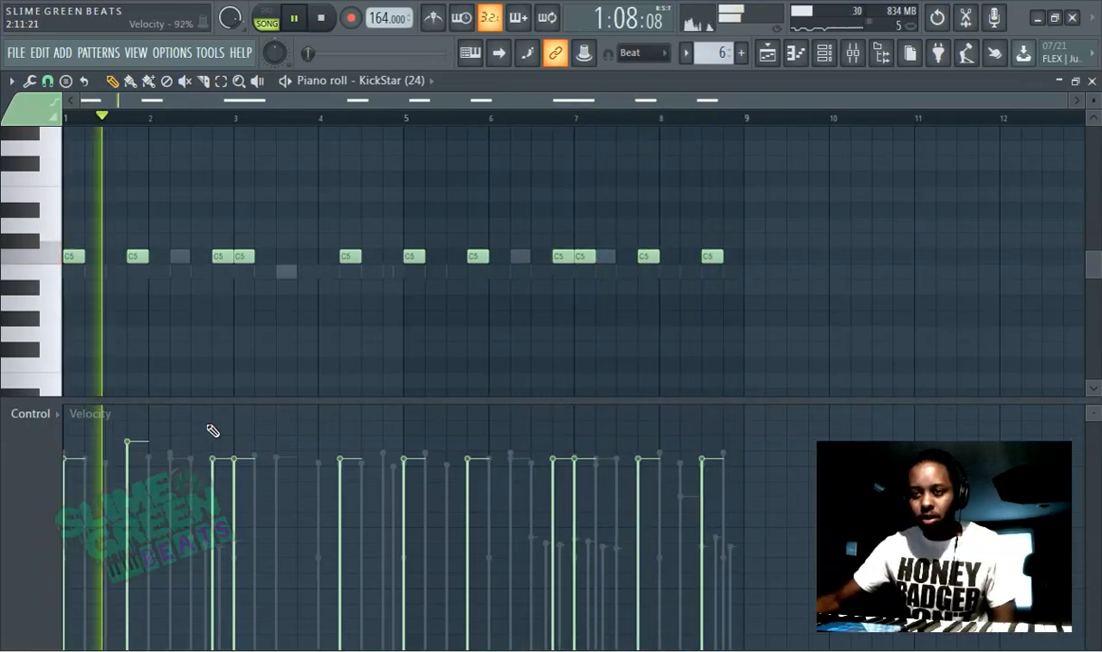
{"action": "left_click", "coordinate": [237, 443]}
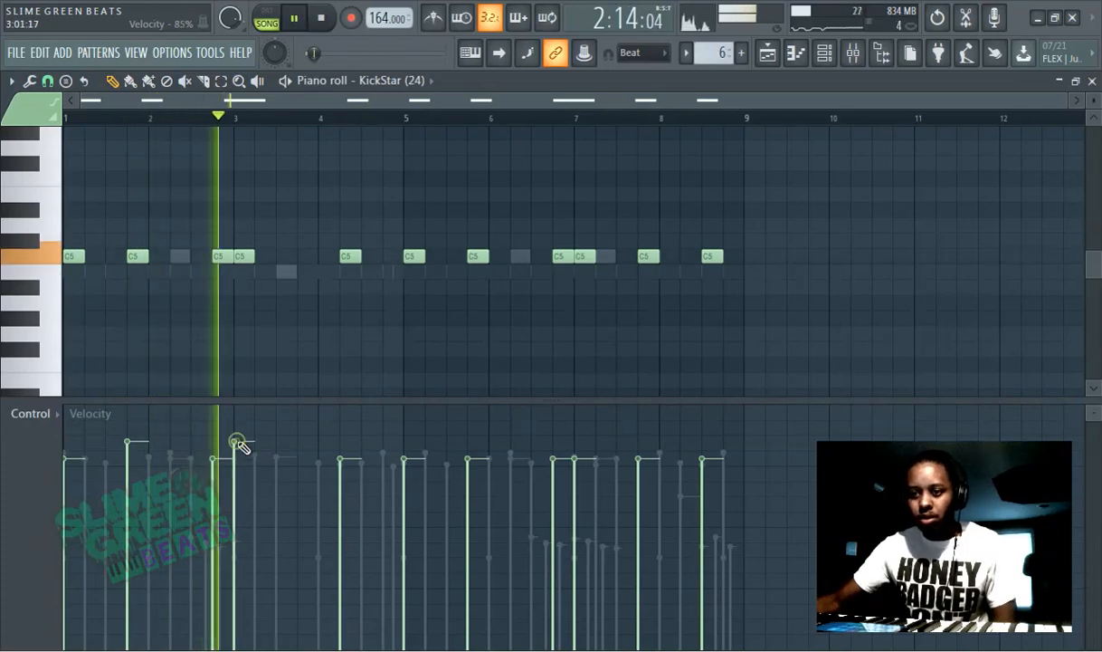
{"action": "left_click", "coordinate": [136, 445]}
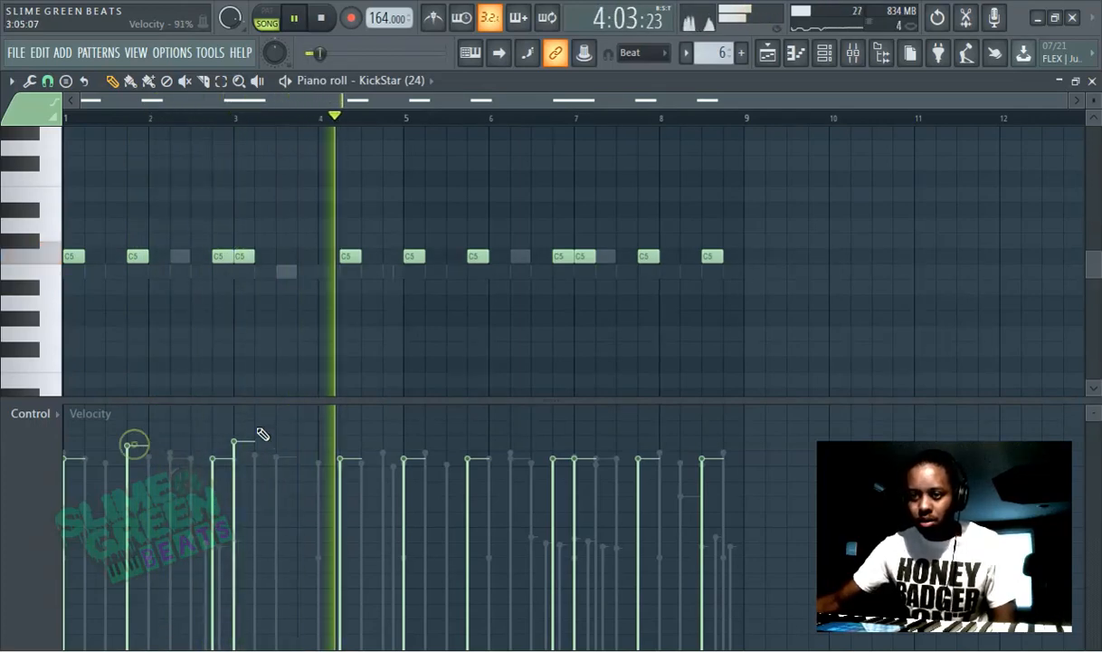
{"action": "left_click", "coordinate": [235, 445]}
{"action": "left_click", "coordinate": [405, 450]}
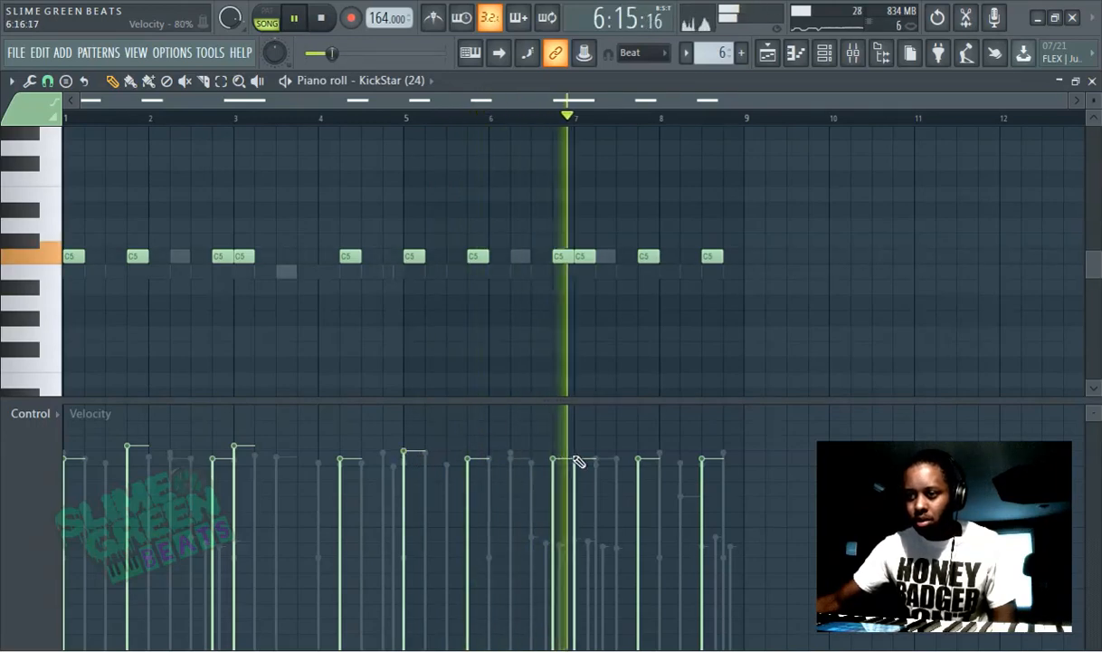
{"action": "left_click", "coordinate": [554, 447]}
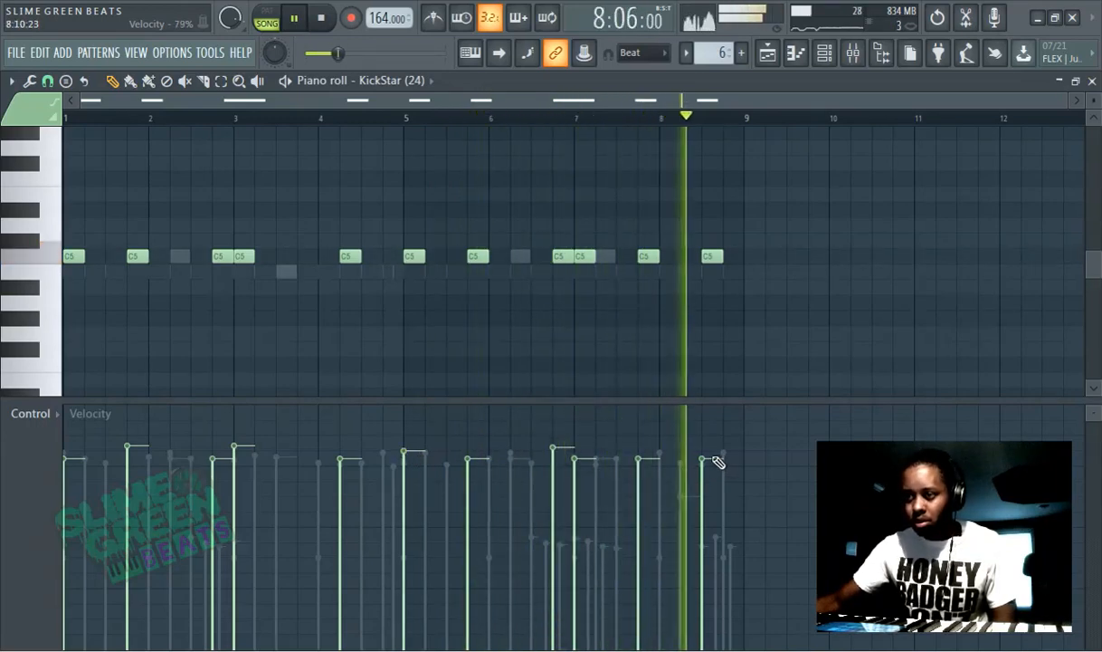
{"action": "left_click", "coordinate": [704, 449]}
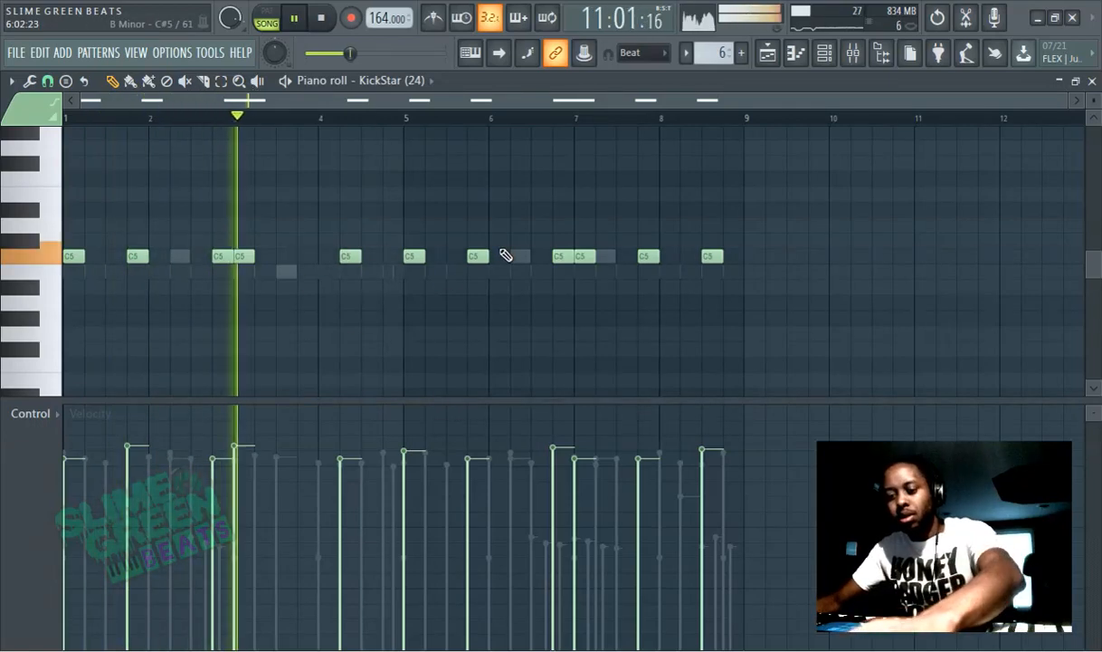
Step: Select all KickStar (24) notes and raise their velocities together
{"action": "key", "text": "ctrl+a"}
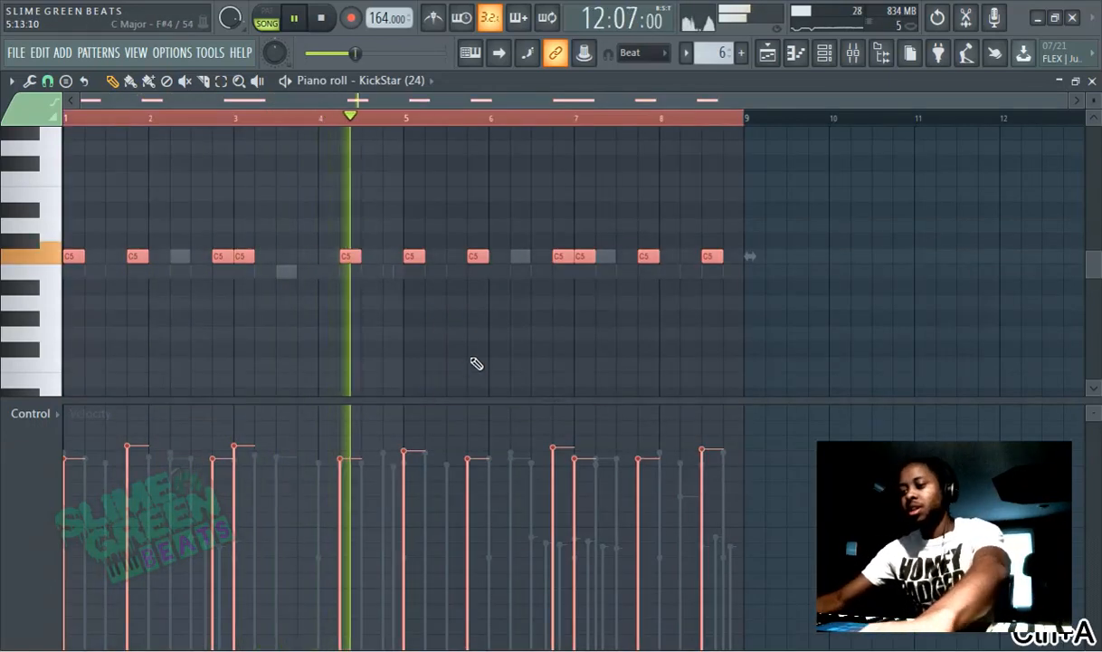
{"action": "scroll", "coordinate": [428, 381], "scroll_direction": "up", "scroll_amount": 3}
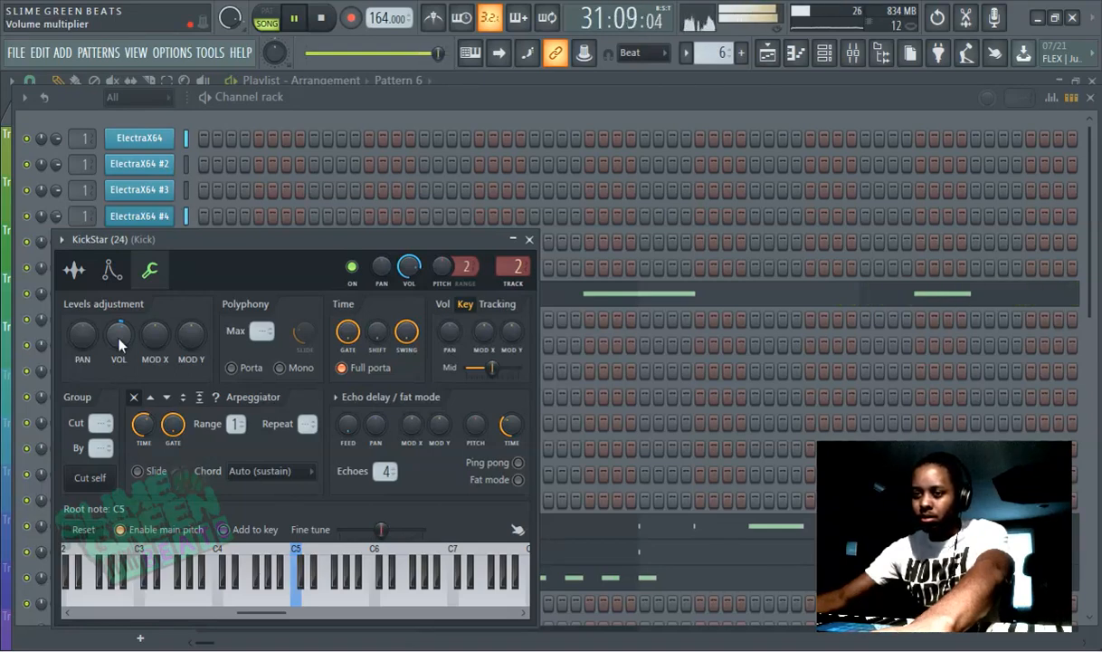
{"action": "left_click", "coordinate": [444, 103]}
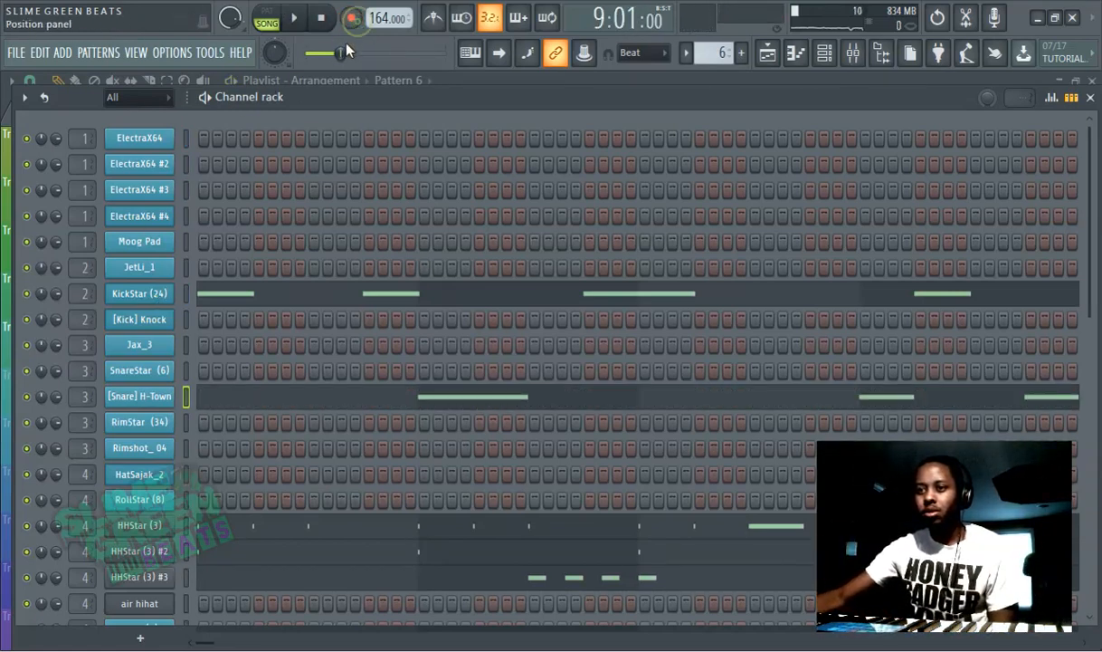
Step: Play the beat, review the [Snare] H-Town notes in the piano roll and return to the channel rack
{"action": "left_click", "coordinate": [306, 36]}
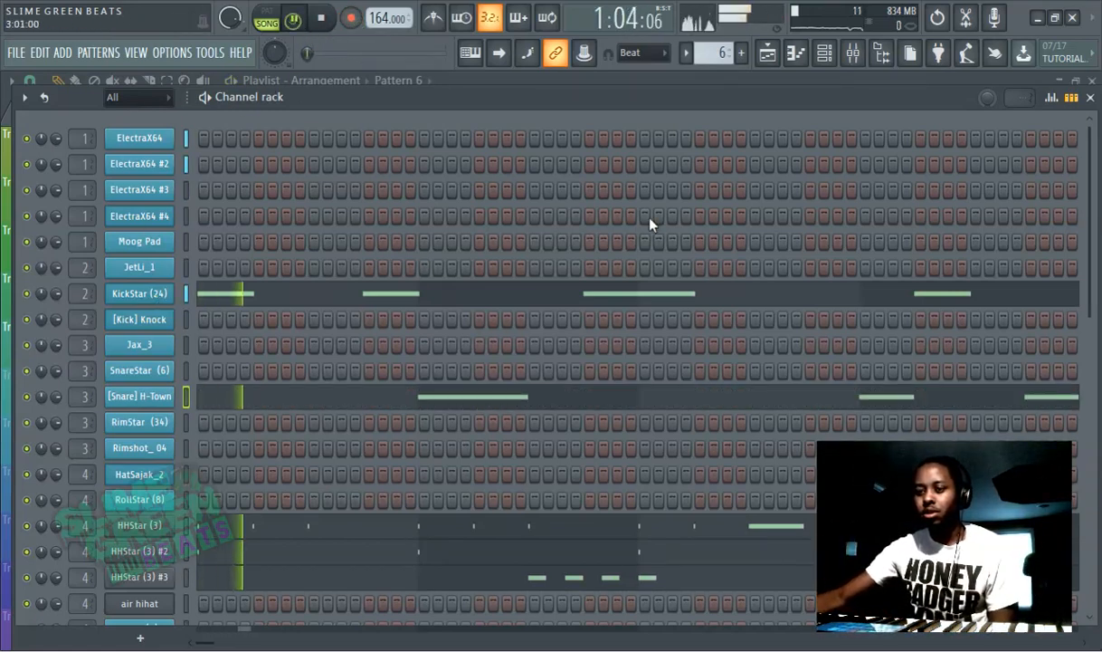
{"action": "left_click", "coordinate": [795, 53]}
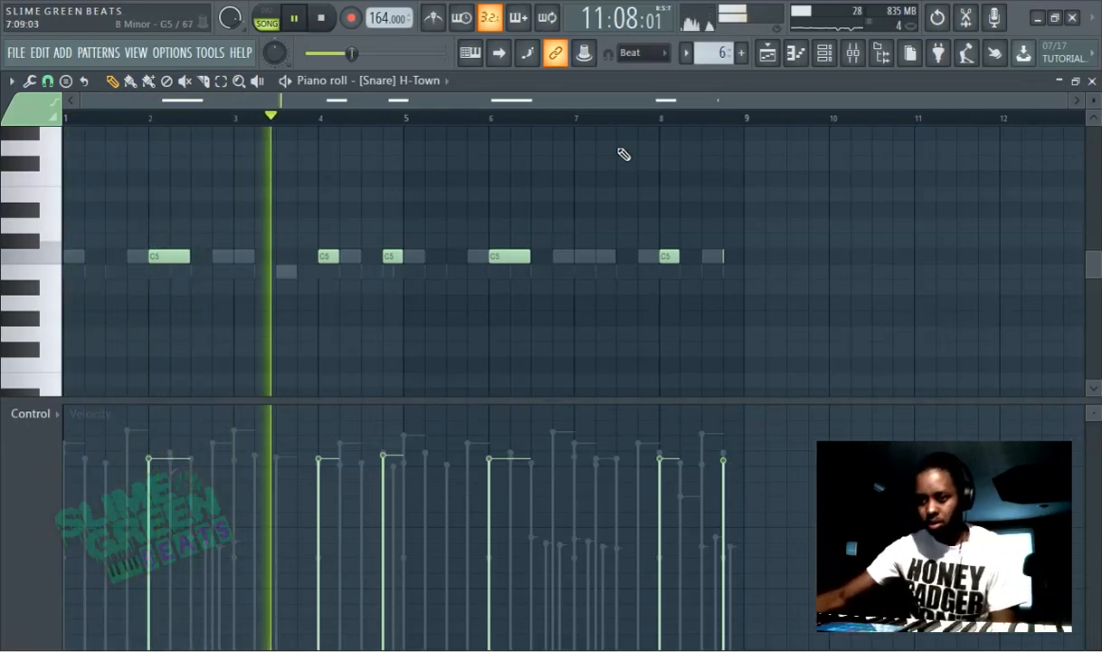
{"action": "left_click", "coordinate": [825, 53]}
Step: Clone the [Snare] H-Town channel and copy the original's notes into the clone
{"action": "right_click", "coordinate": [164, 398]}
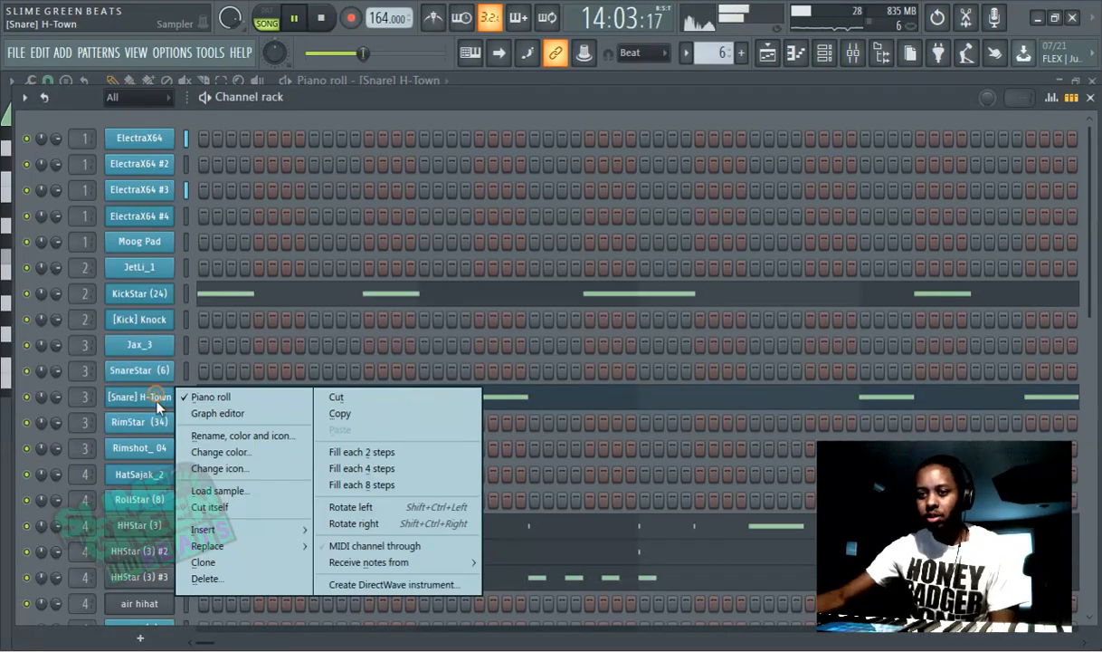
{"action": "left_click", "coordinate": [226, 542]}
{"action": "right_click", "coordinate": [147, 399]}
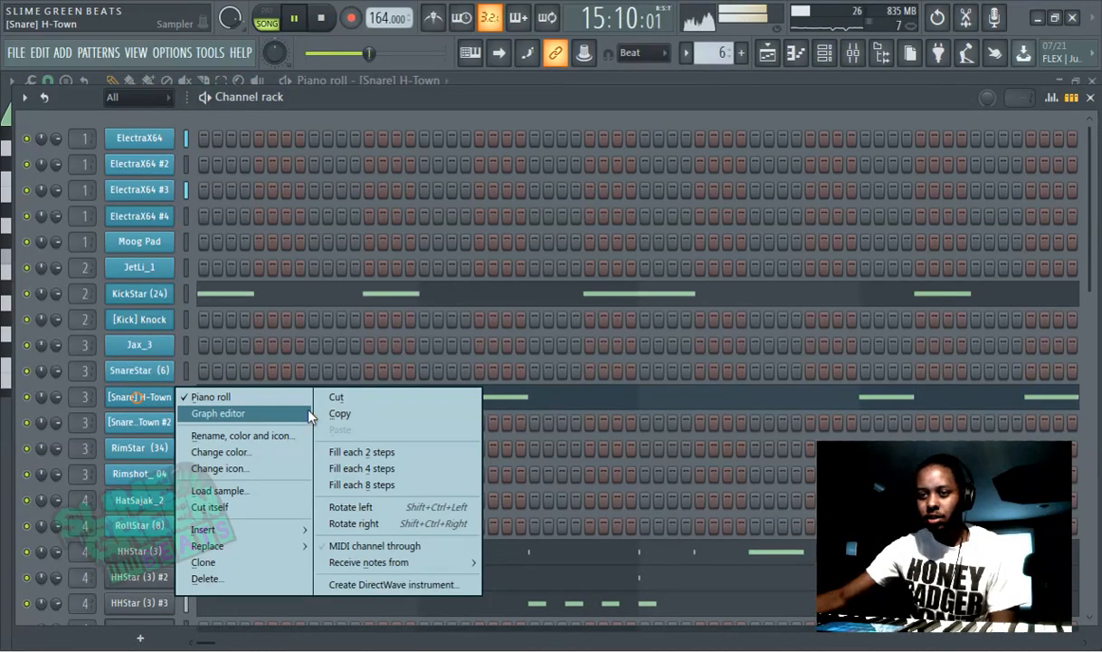
{"action": "left_click", "coordinate": [342, 413]}
{"action": "right_click", "coordinate": [135, 423]}
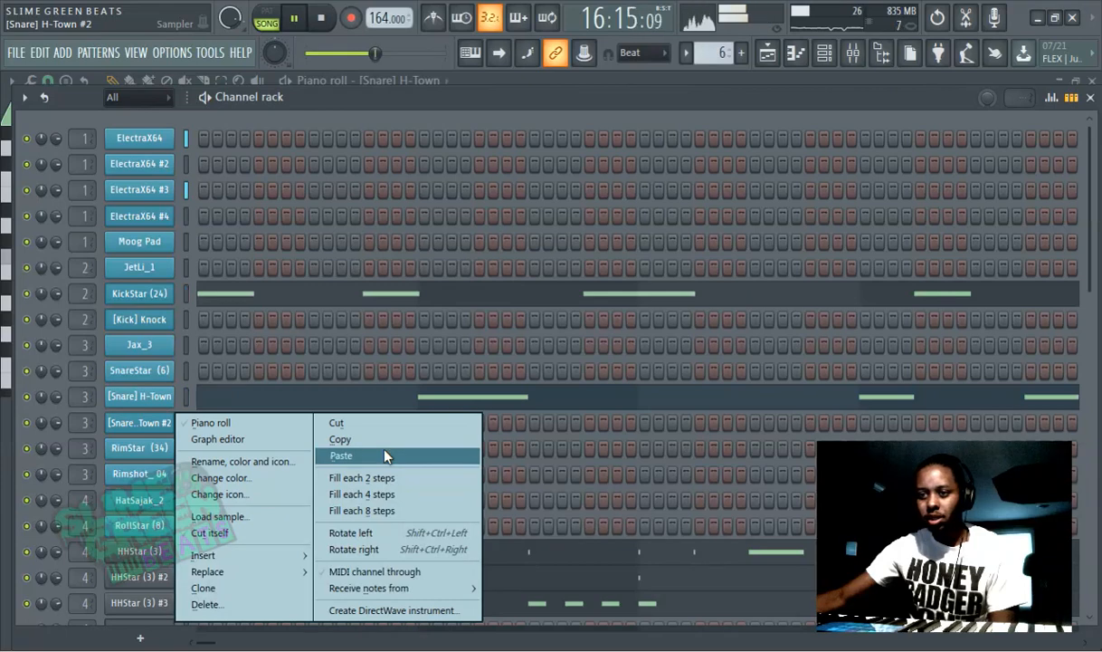
{"action": "left_click", "coordinate": [380, 455]}
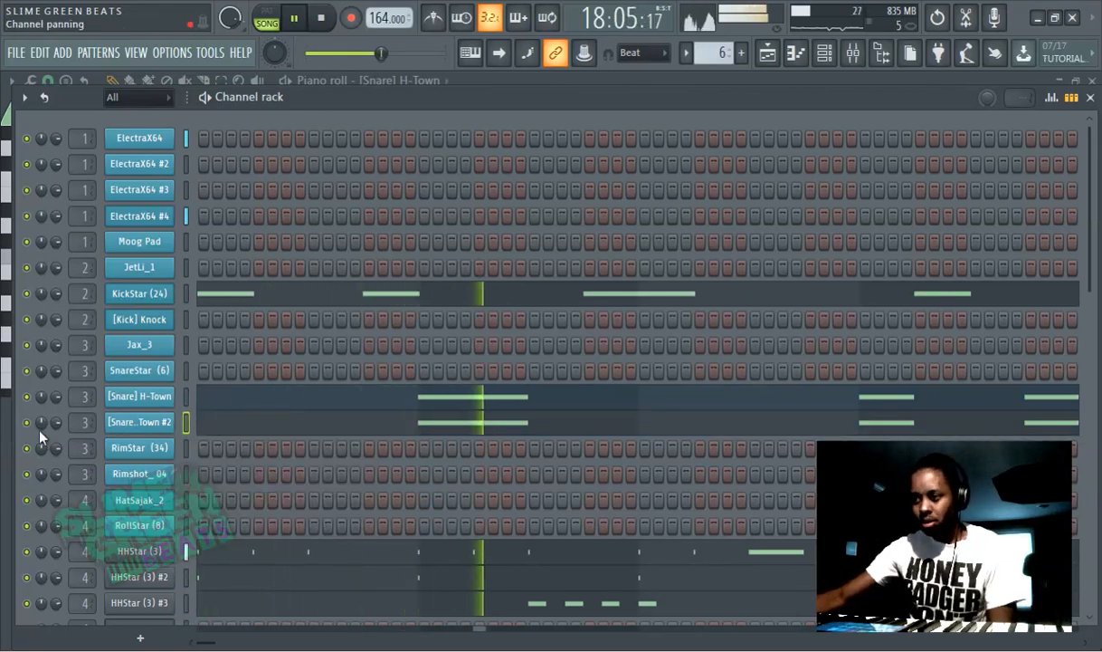
Step: Pan the two [Snare] H-Town channels to opposite sides and adjust their channel volumes
{"action": "left_click_drag", "start_coordinate": [41, 421], "coordinate": [41, 439]}
{"action": "mouse_move", "coordinate": [43, 393]}
{"action": "left_mouse_down"}
{"action": "mouse_move", "coordinate": [45, 362]}
{"action": "mouse_move", "coordinate": [43, 411]}
{"action": "left_mouse_up"}
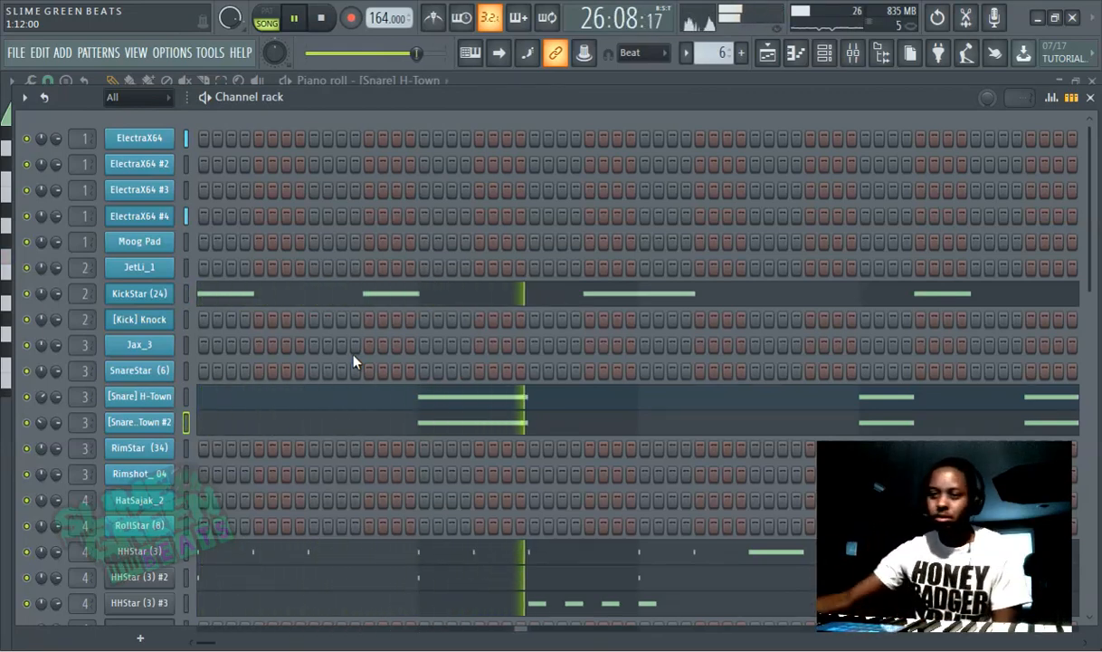
{"action": "left_click", "coordinate": [853, 52]}
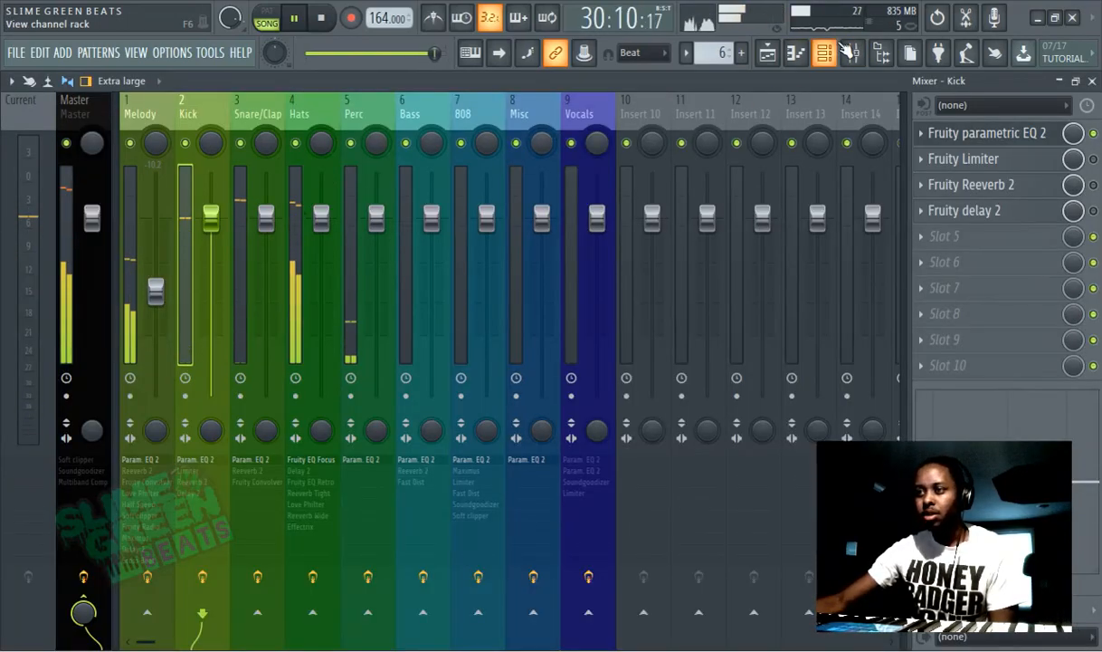
{"action": "left_click", "coordinate": [796, 53]}
{"action": "left_click_drag", "start_coordinate": [61, 427], "coordinate": [62, 431]}
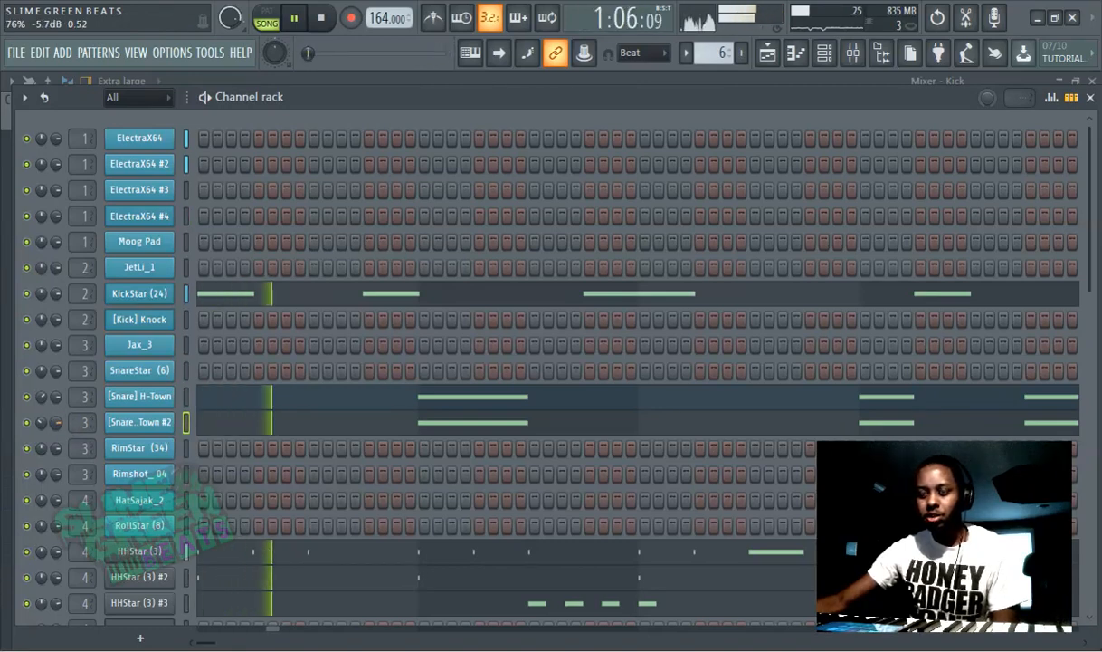
{"action": "left_click_drag", "start_coordinate": [57, 399], "coordinate": [57, 401]}
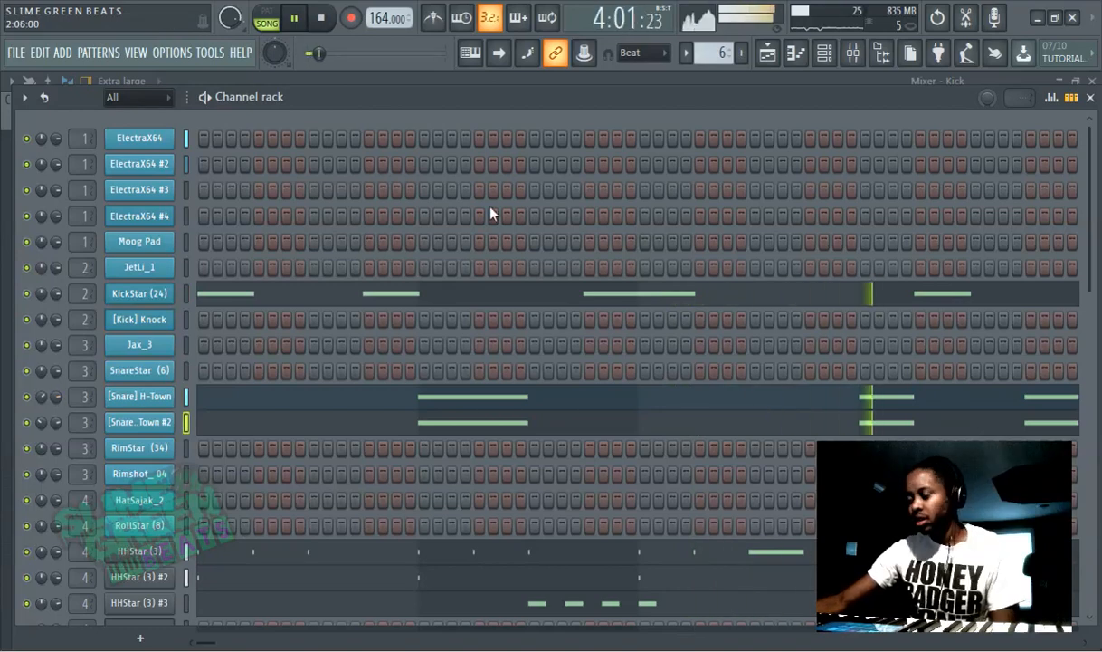
Step: Clone the KickStar (24) channel and copy the original's notes into the clone
{"action": "right_click", "coordinate": [152, 295]}
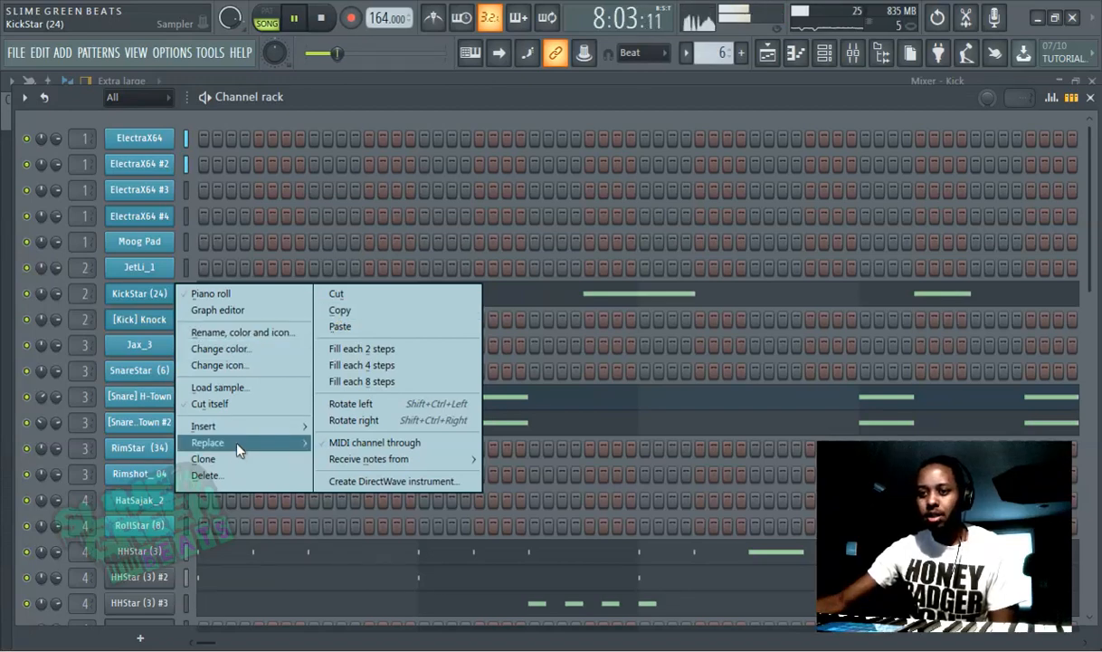
{"action": "left_click", "coordinate": [217, 458]}
{"action": "right_click", "coordinate": [143, 299]}
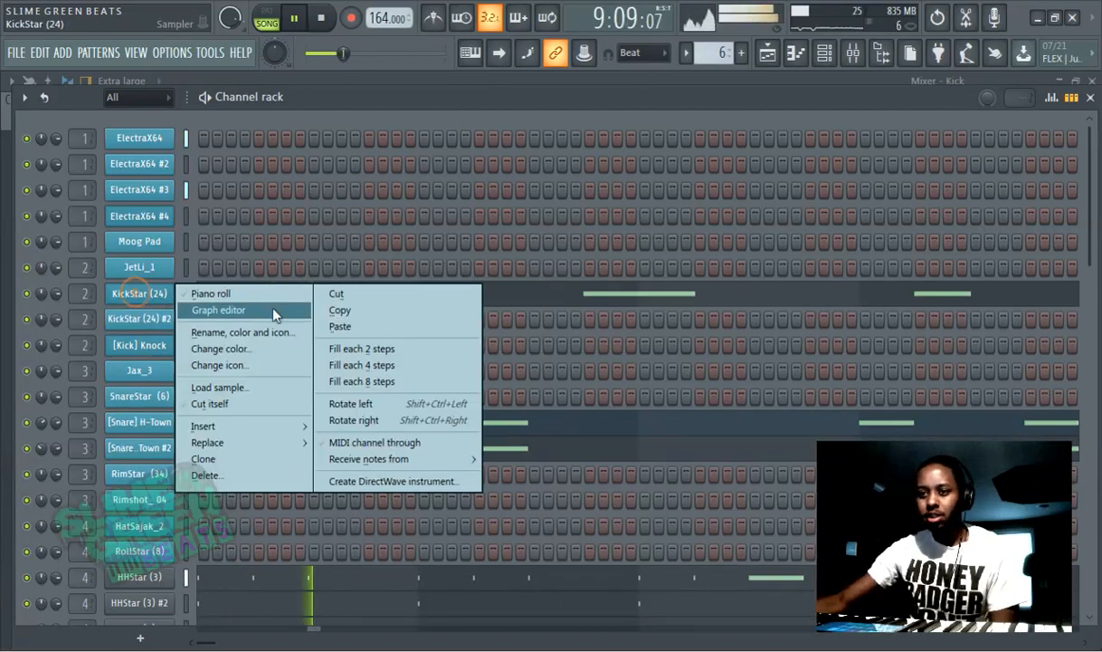
{"action": "left_click", "coordinate": [311, 303]}
{"action": "right_click", "coordinate": [158, 321]}
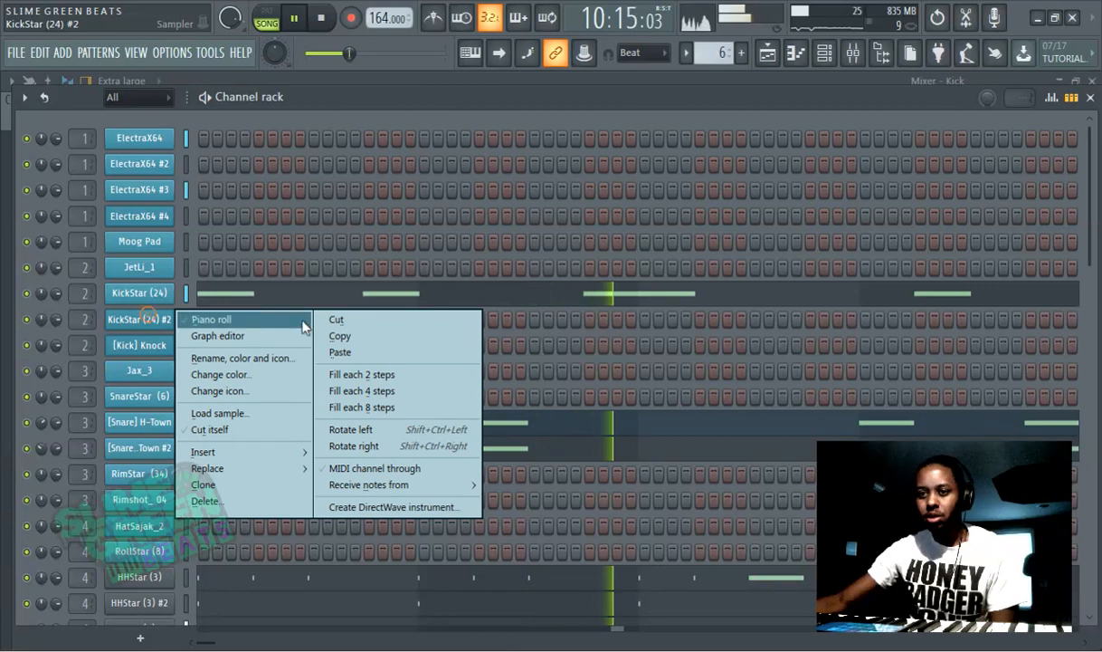
{"action": "left_click", "coordinate": [352, 351]}
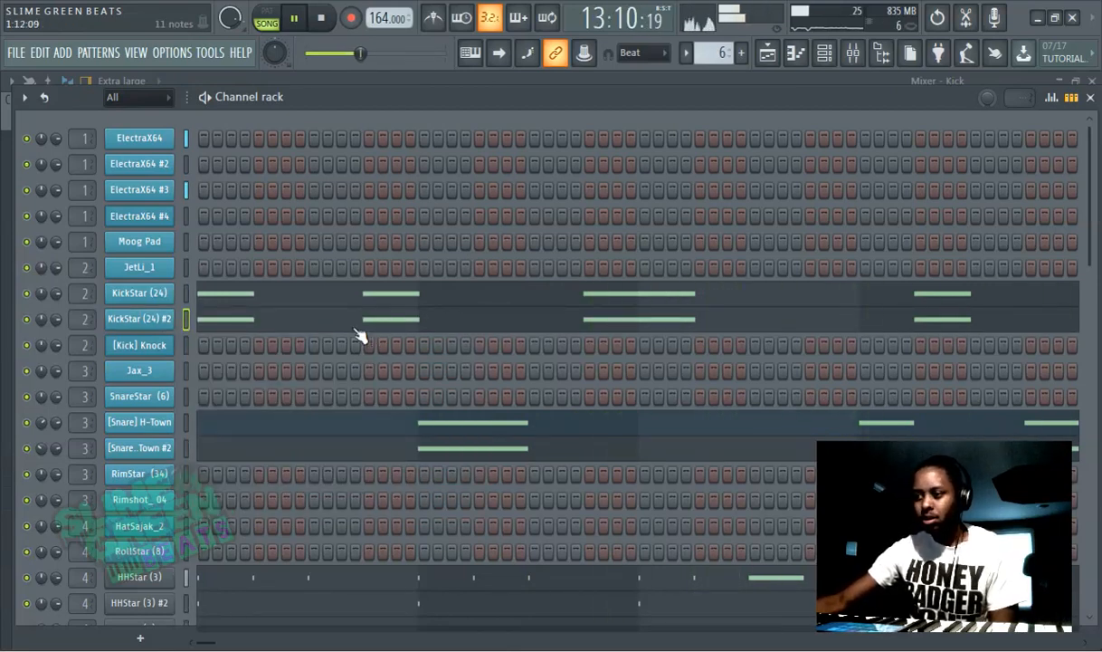
Step: Toggle the cloned kick's mute to compare the sound and save the project
{"action": "left_click", "coordinate": [27, 321]}
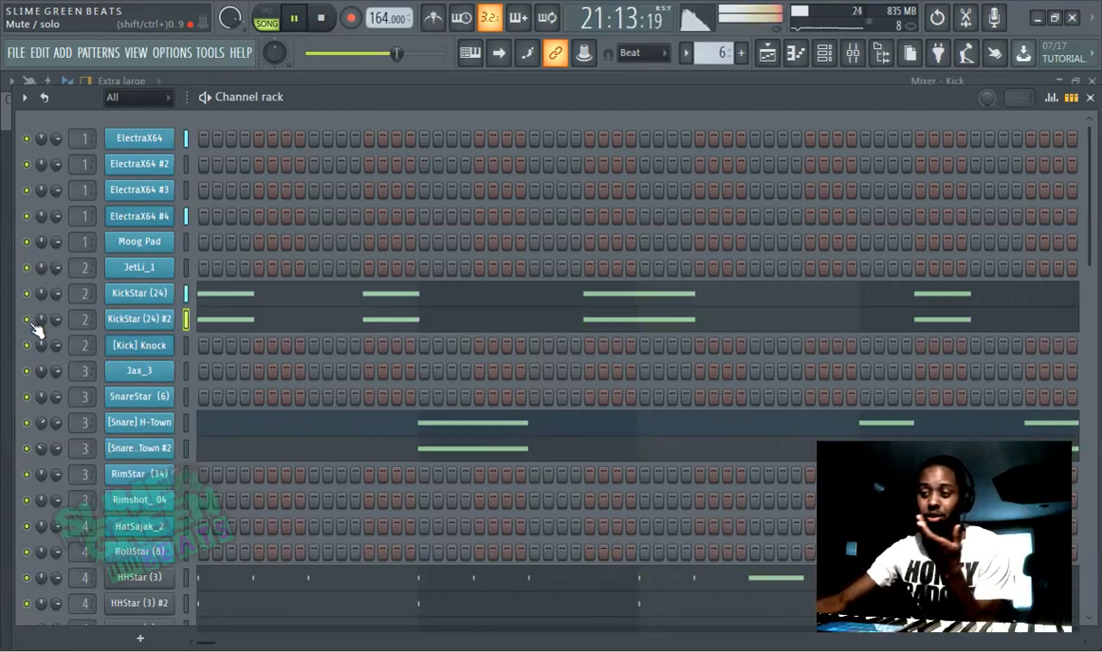
{"action": "key", "text": "ctrl+s"}
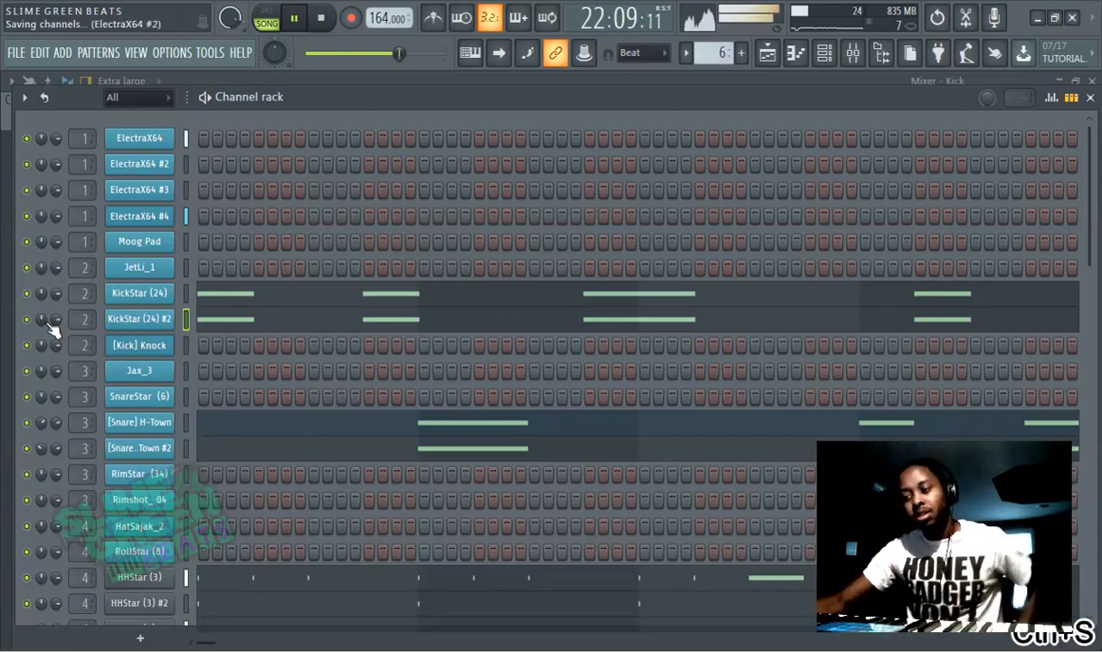
Step: Inspect the Master track in the mixer and adjust the channel volume of KickStar (24) #2
{"action": "left_click", "coordinate": [854, 52]}
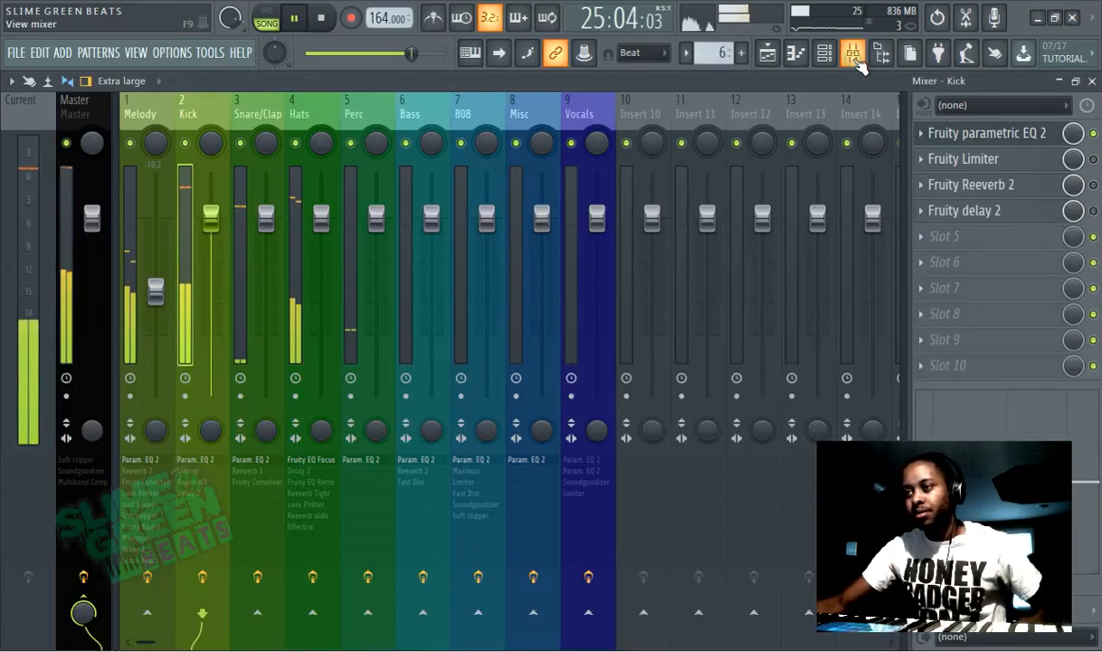
{"action": "left_click", "coordinate": [72, 237]}
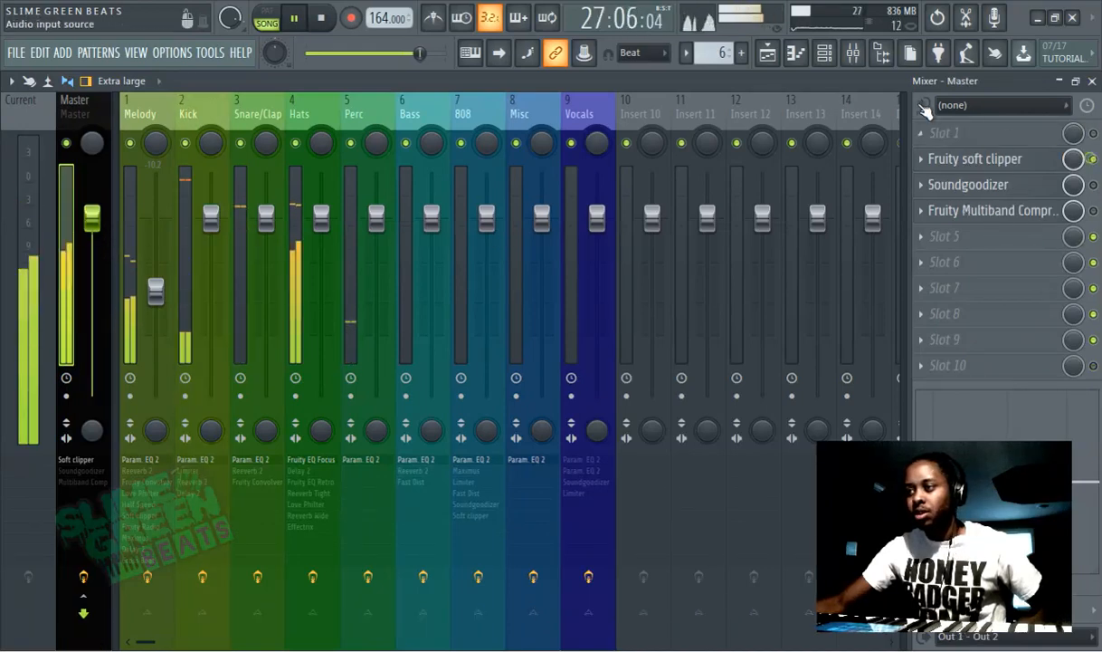
{"action": "left_click", "coordinate": [825, 53]}
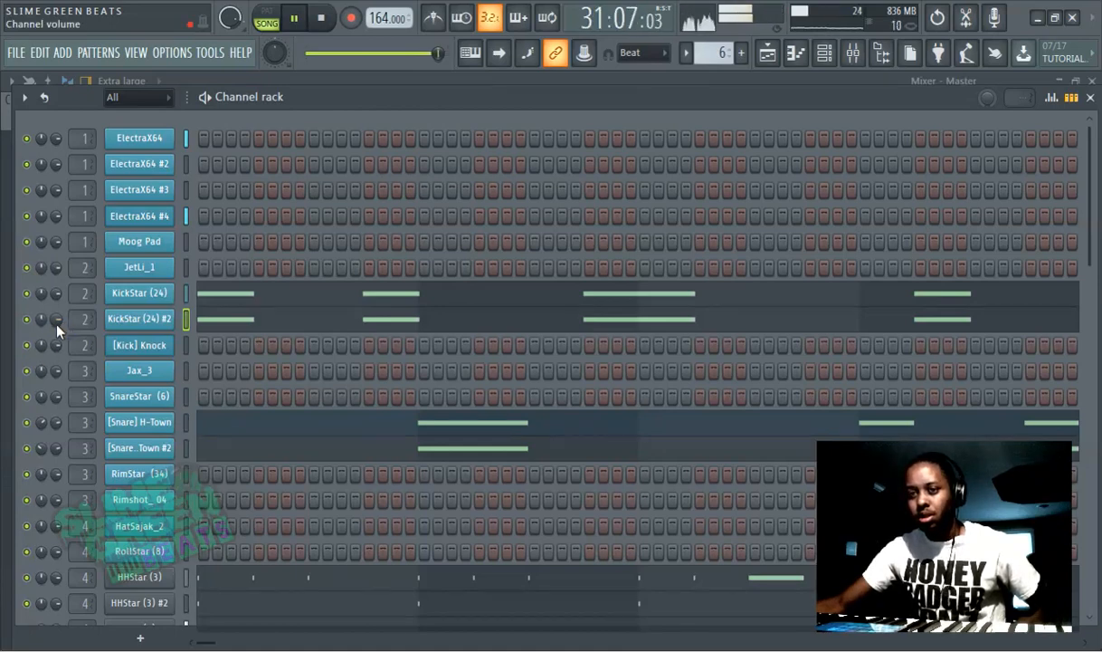
{"action": "mouse_move", "coordinate": [56, 319]}
{"action": "left_mouse_down"}
{"action": "mouse_move", "coordinate": [56, 362]}
{"action": "mouse_move", "coordinate": [56, 305]}
{"action": "left_mouse_up"}
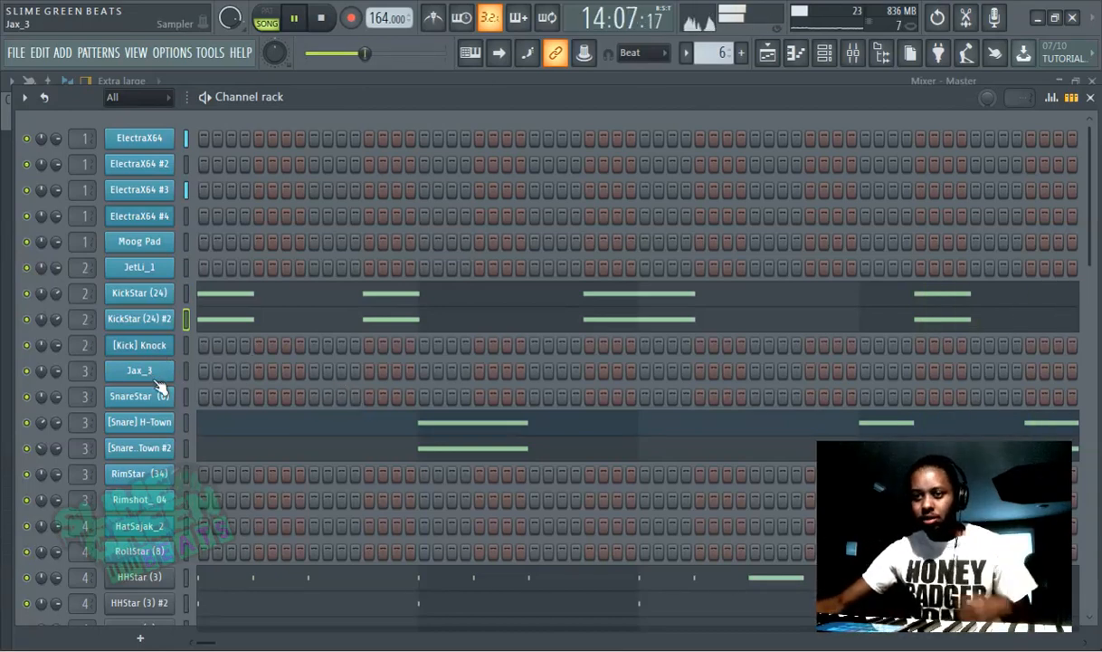
Step: Audition the RimStar (34) channel against the playing beat and save the project
{"action": "left_click", "coordinate": [155, 480]}
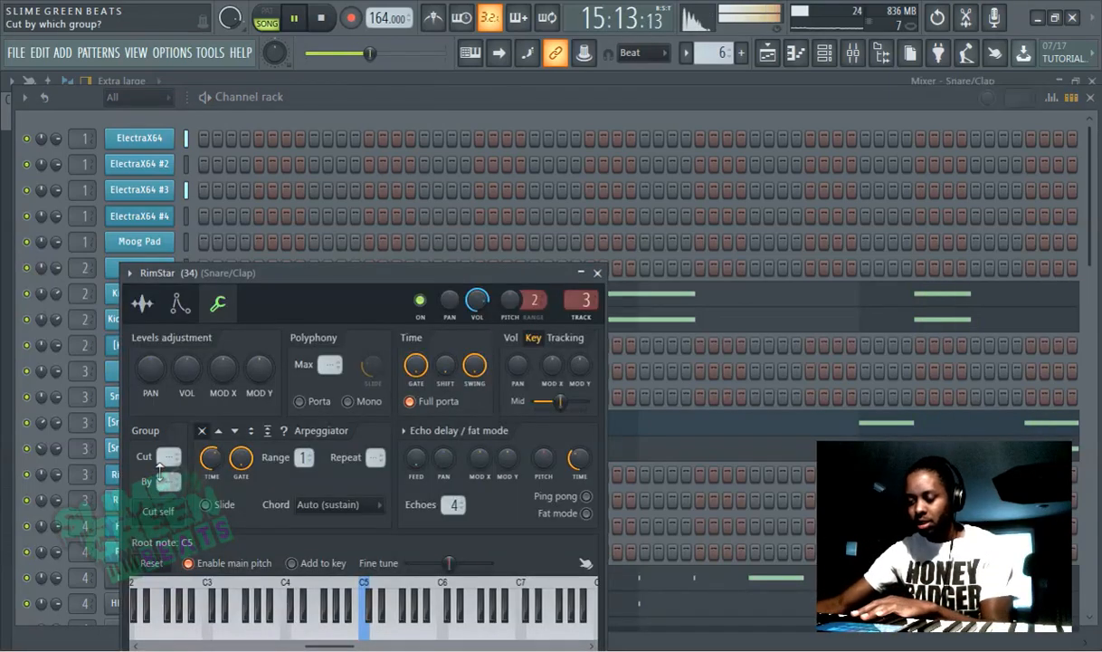
{"action": "left_click", "coordinate": [591, 103]}
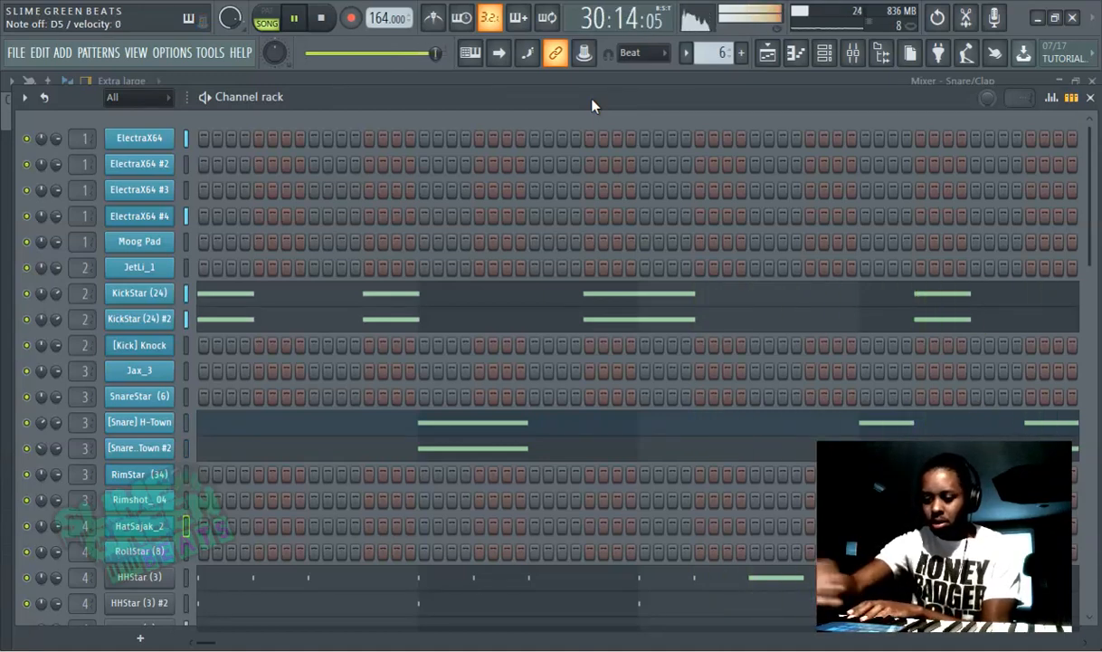
{"action": "key", "text": "ctrl+s"}
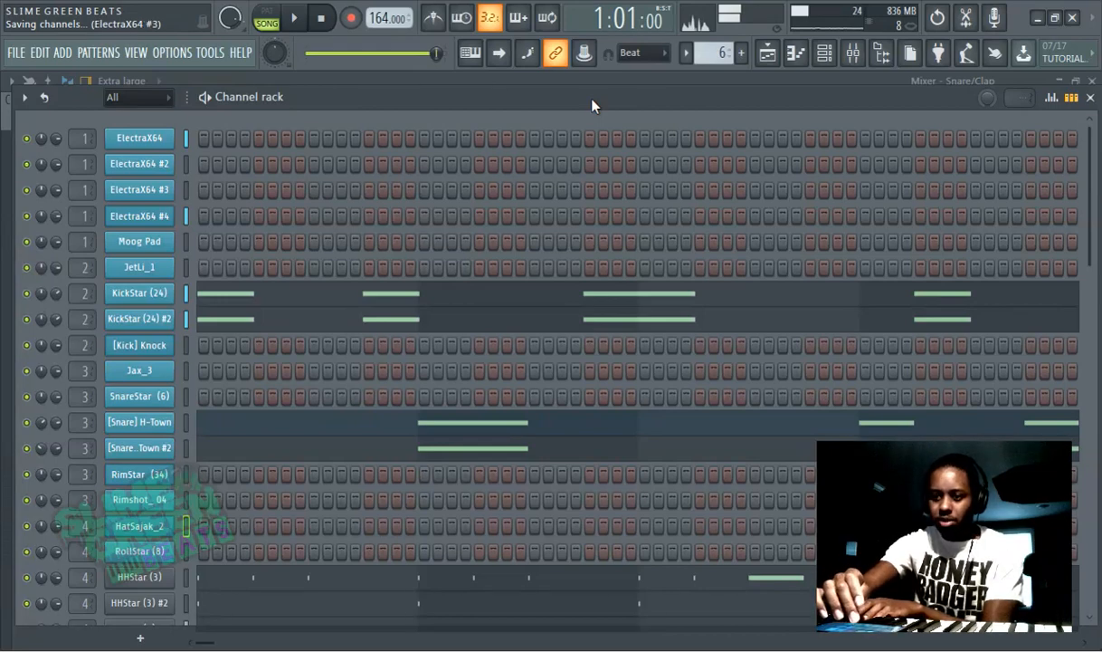
Step: Record a live HatSajak_2 hat part on D5 over the song, ending the take after eight bars
{"action": "key", "text": "space"}
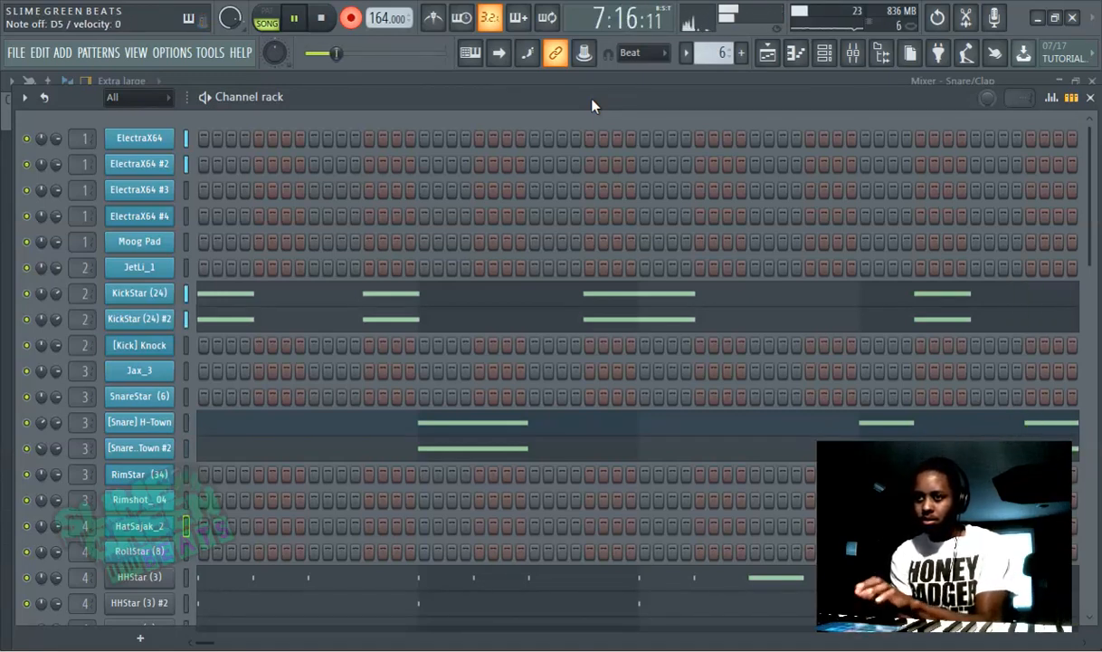
{"action": "key", "text": "space"}
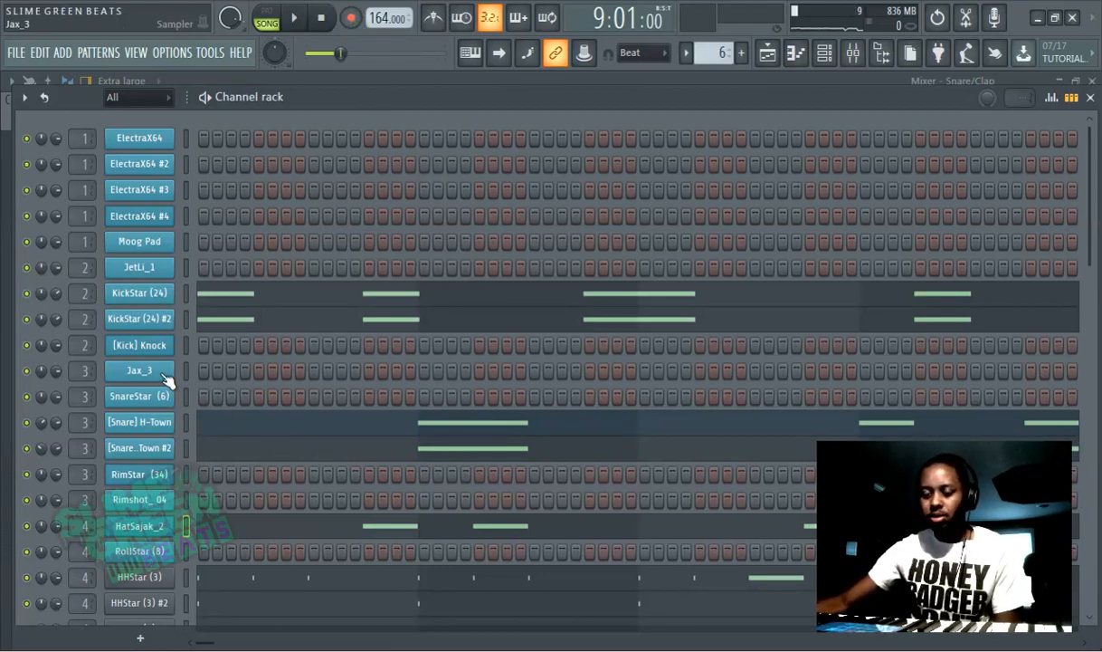
{"action": "scroll", "coordinate": [266, 362], "scroll_direction": "down", "scroll_amount": 5}
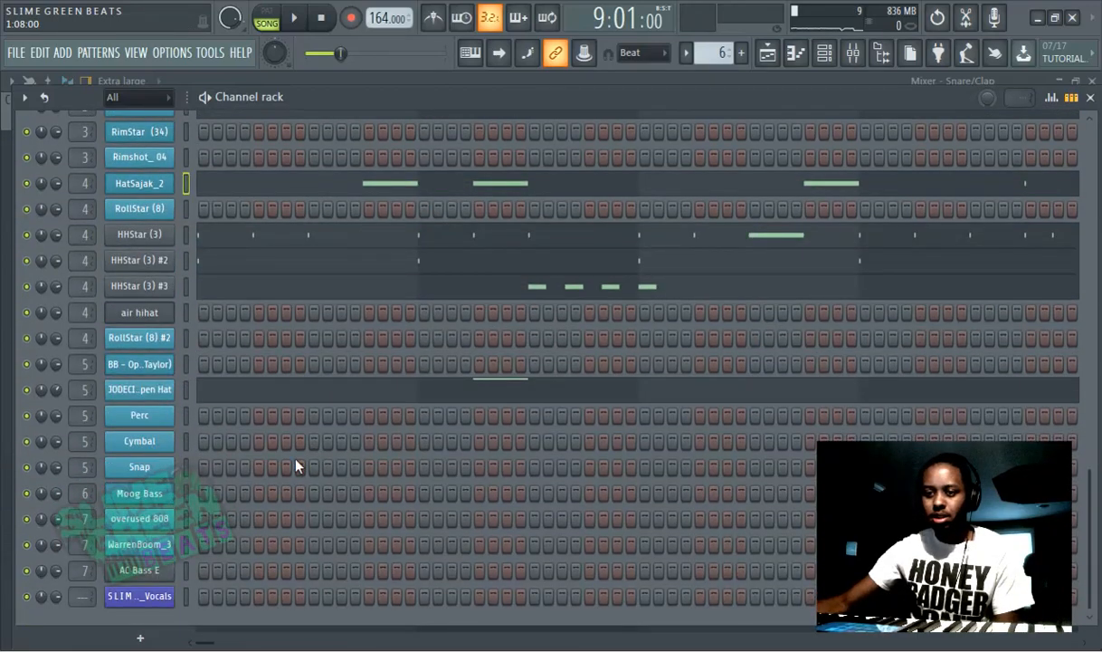
{"action": "scroll", "coordinate": [295, 462], "scroll_direction": "up", "scroll_amount": 5}
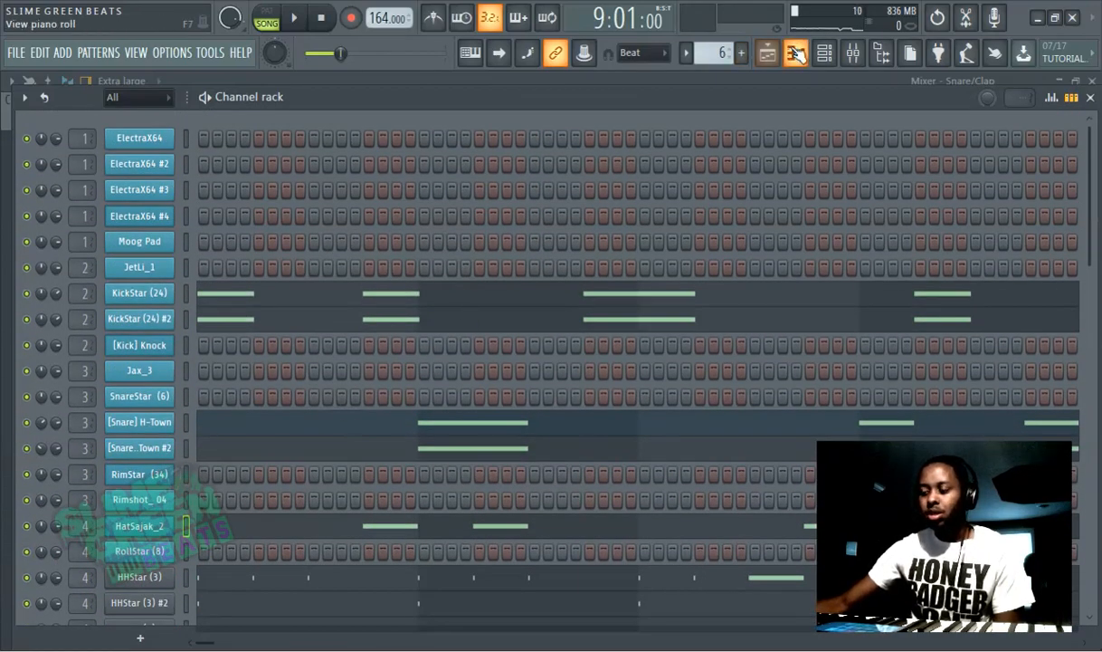
Step: In HatSajak_2's piano roll, delete the D5 notes in bars 2, 3, 5 and 7 while the song plays
{"action": "left_click", "coordinate": [797, 55]}
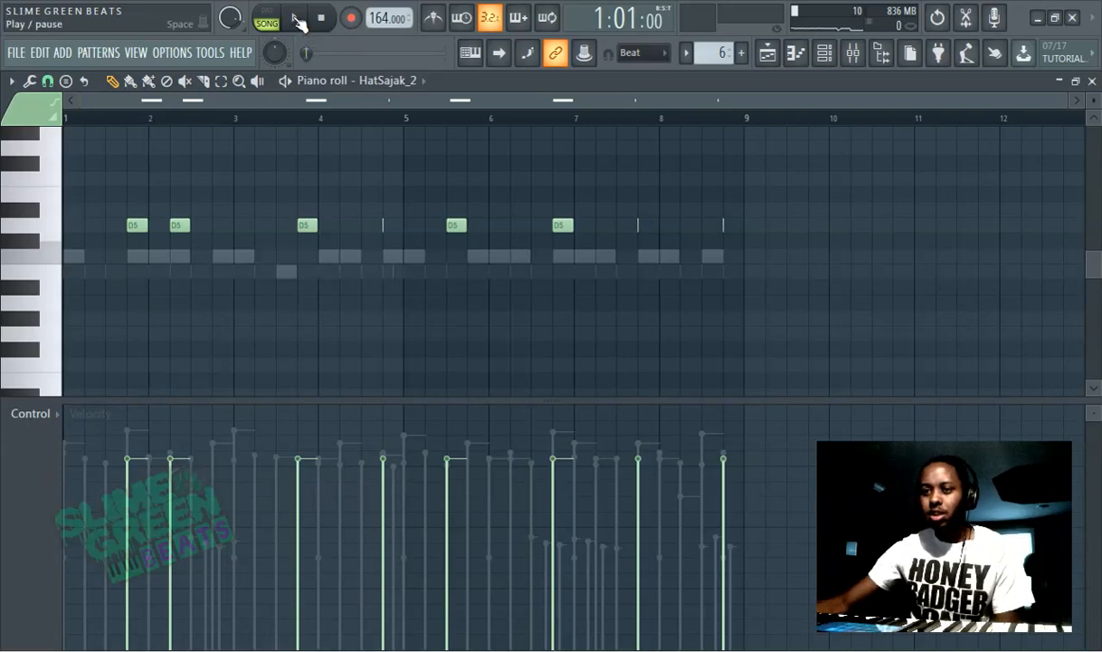
{"action": "left_click", "coordinate": [299, 20]}
{"action": "scroll", "coordinate": [362, 209], "scroll_direction": "up", "scroll_amount": 2}
{"action": "scroll", "coordinate": [352, 226], "scroll_direction": "down", "scroll_amount": 3}
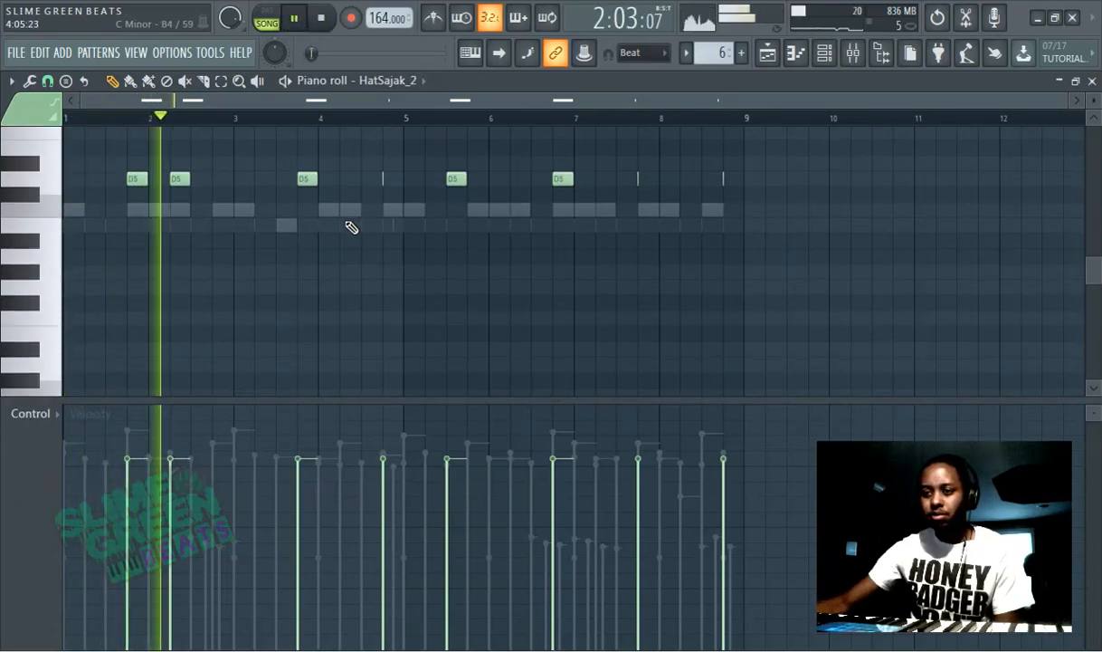
{"action": "scroll", "coordinate": [130, 172], "scroll_direction": "up", "scroll_amount": 2}
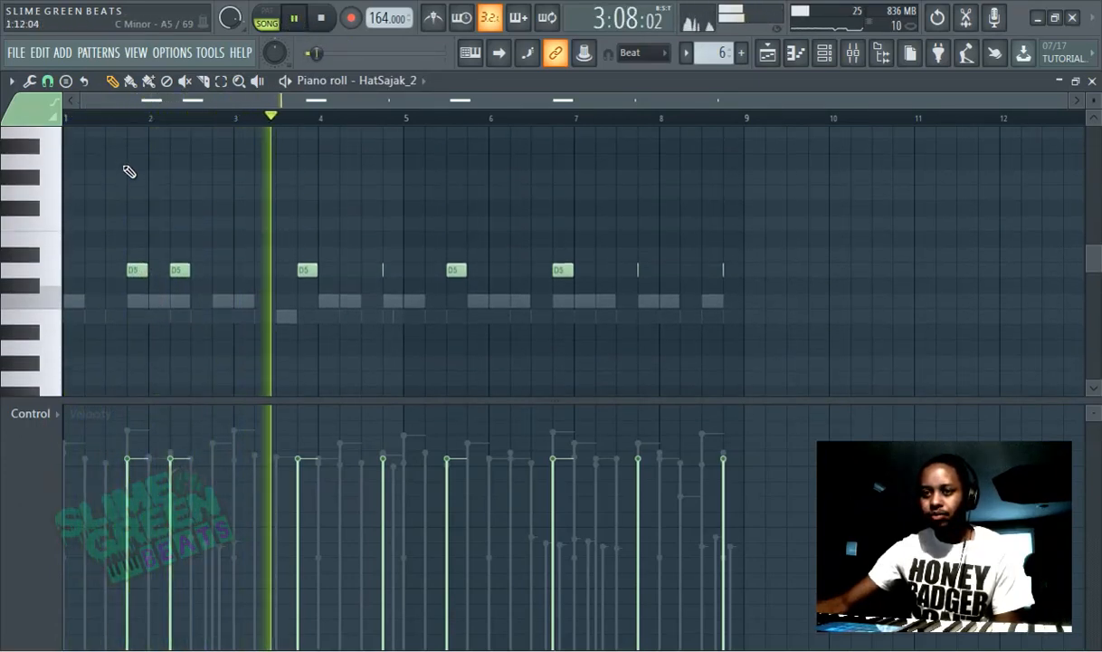
{"action": "right_click", "coordinate": [180, 269]}
{"action": "right_click", "coordinate": [304, 270]}
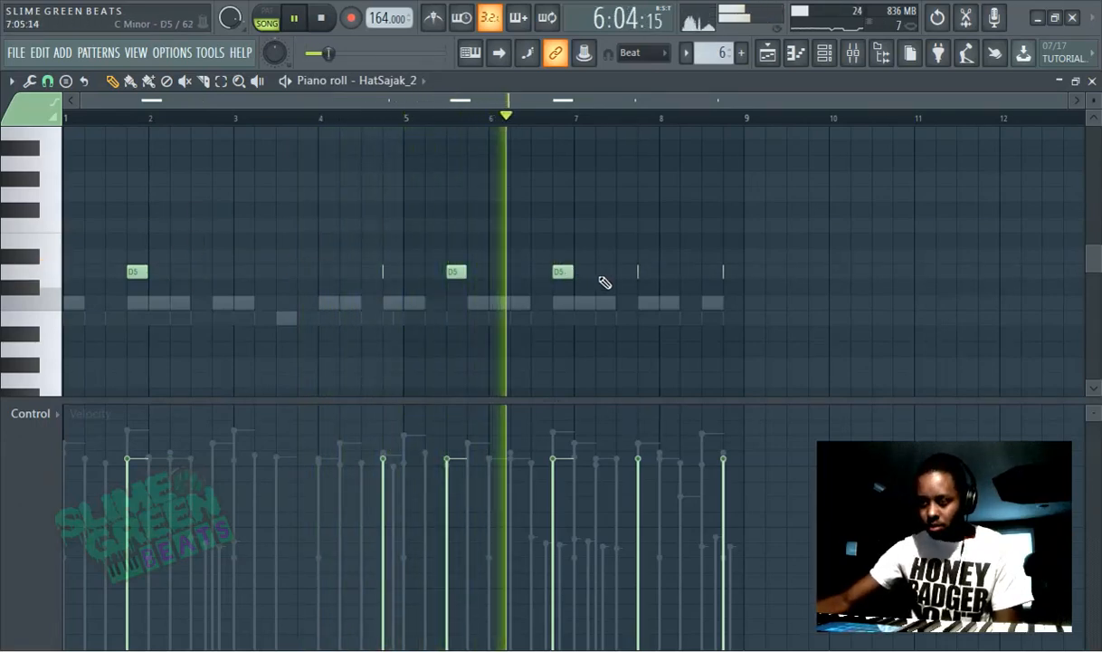
{"action": "right_click", "coordinate": [457, 275]}
{"action": "right_click", "coordinate": [636, 273]}
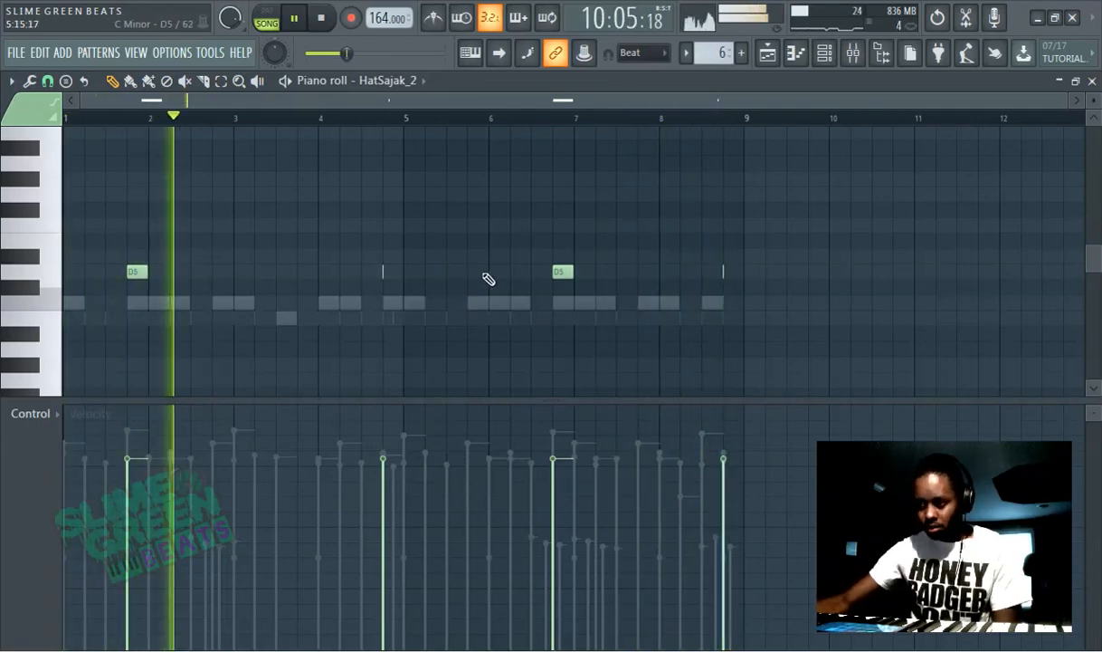
Step: Lower the velocity of all remaining HatSajak_2 notes and transpose them to C#5
{"action": "key", "text": "ctrl+a"}
{"action": "scroll", "coordinate": [485, 293], "scroll_direction": "down", "scroll_amount": 4}
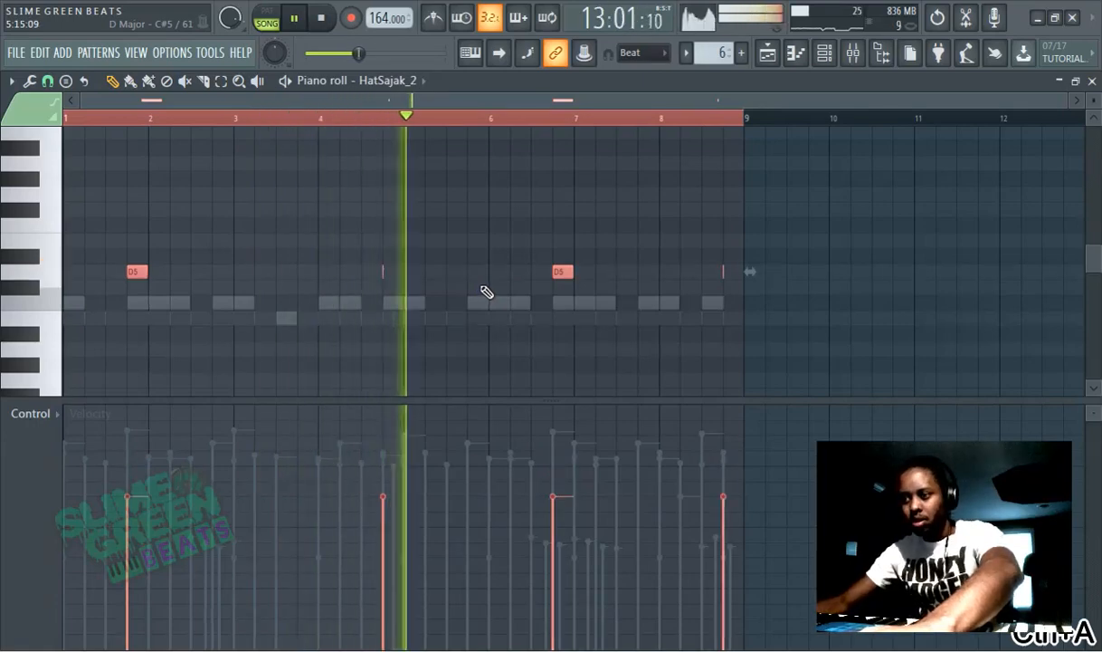
{"action": "scroll", "coordinate": [487, 293], "scroll_direction": "up", "scroll_amount": 2}
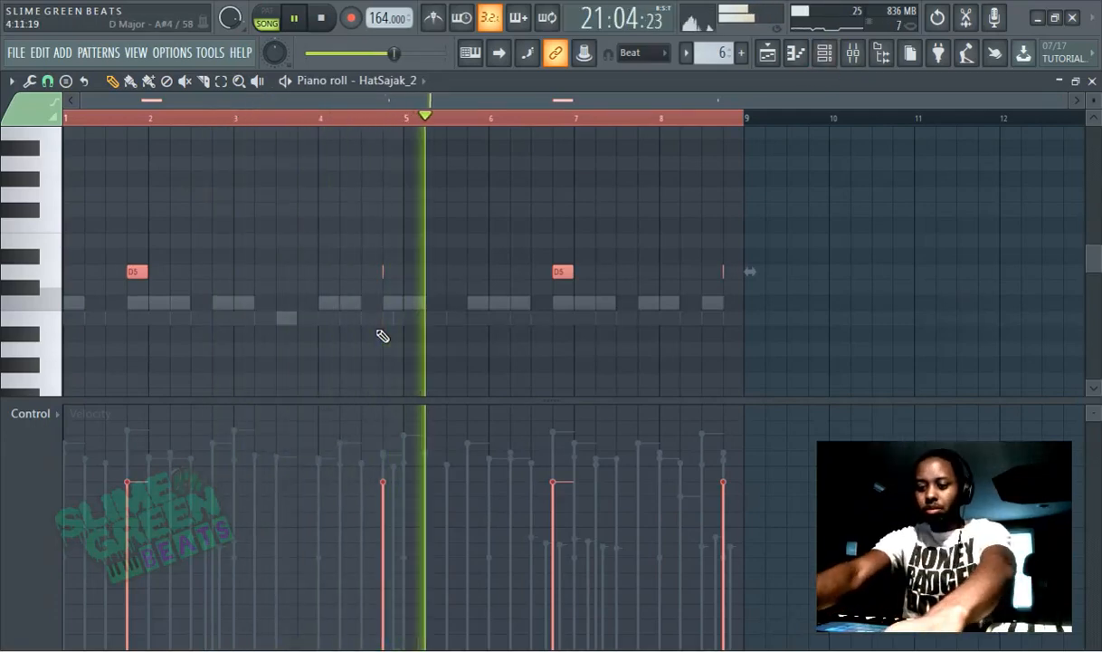
{"action": "key", "text": "shift+Up"}
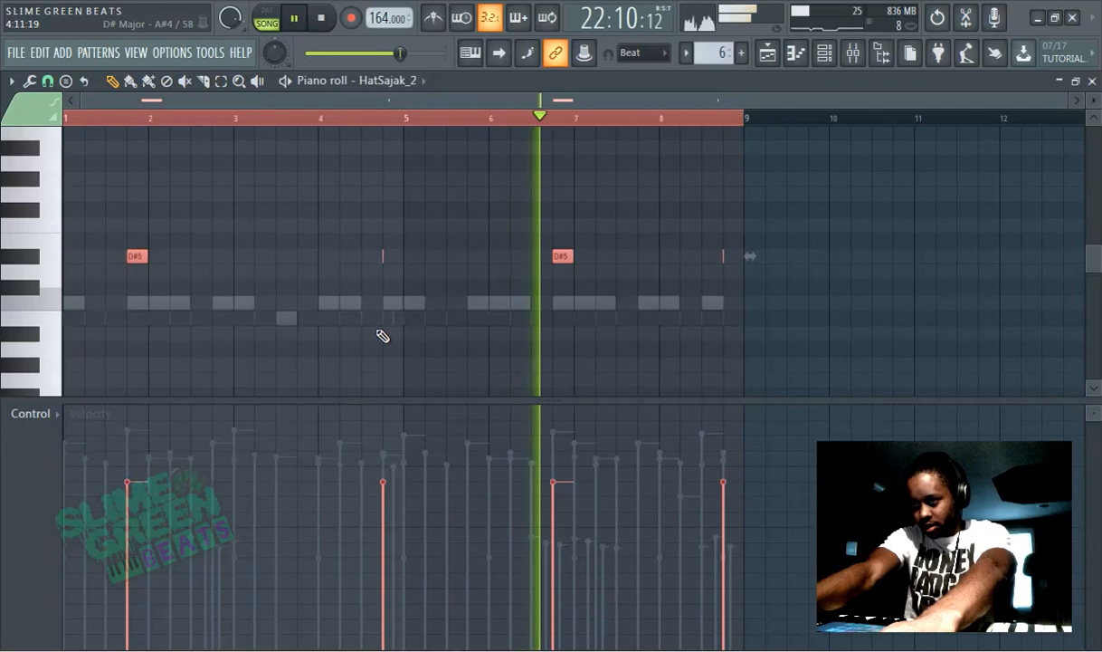
{"action": "key", "text": "shift+Down"}
{"action": "key", "text": "shift+Down"}
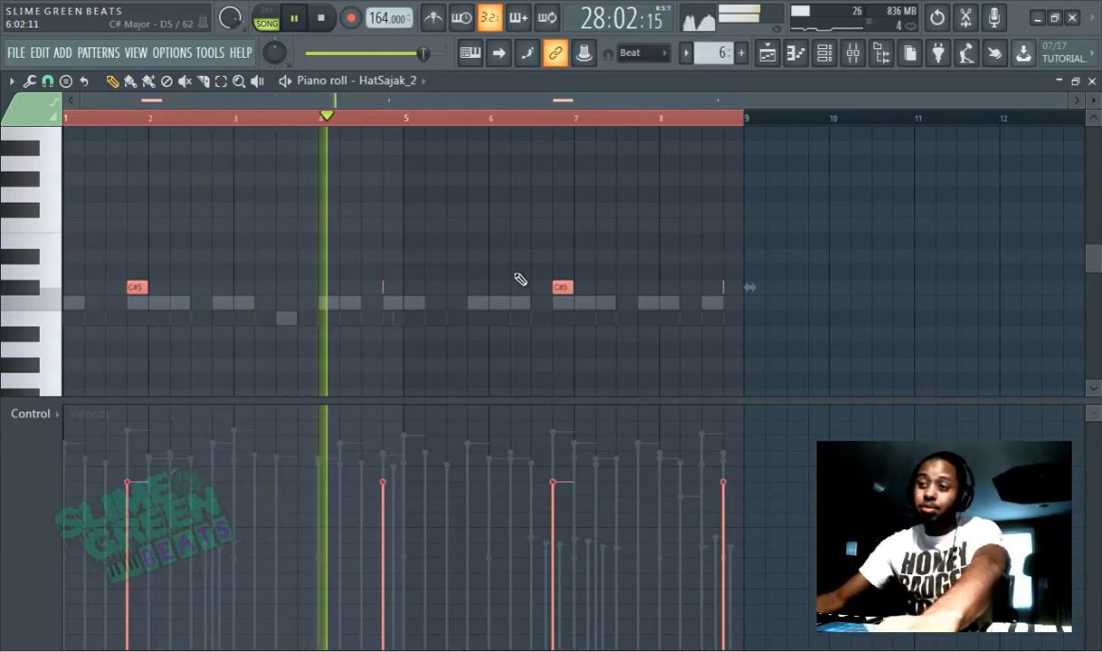
Step: Mute and unmute playlist Track 2 to hear the arrangement with and without Pattern 3
{"action": "left_click", "coordinate": [825, 53]}
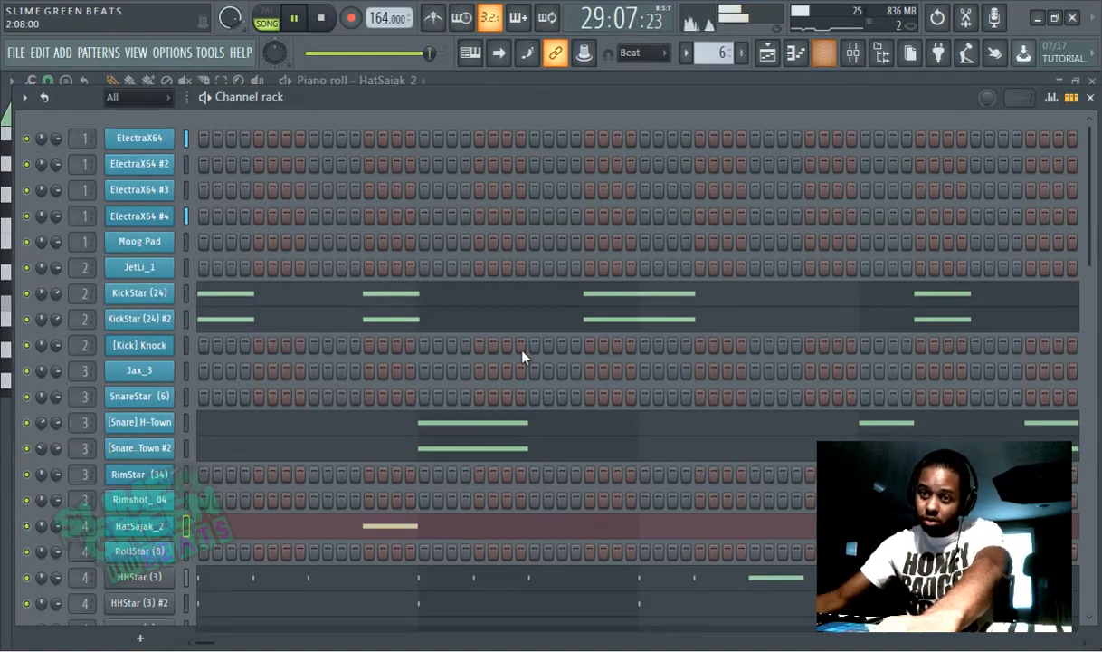
{"action": "scroll", "coordinate": [522, 356], "scroll_direction": "down", "scroll_amount": 5}
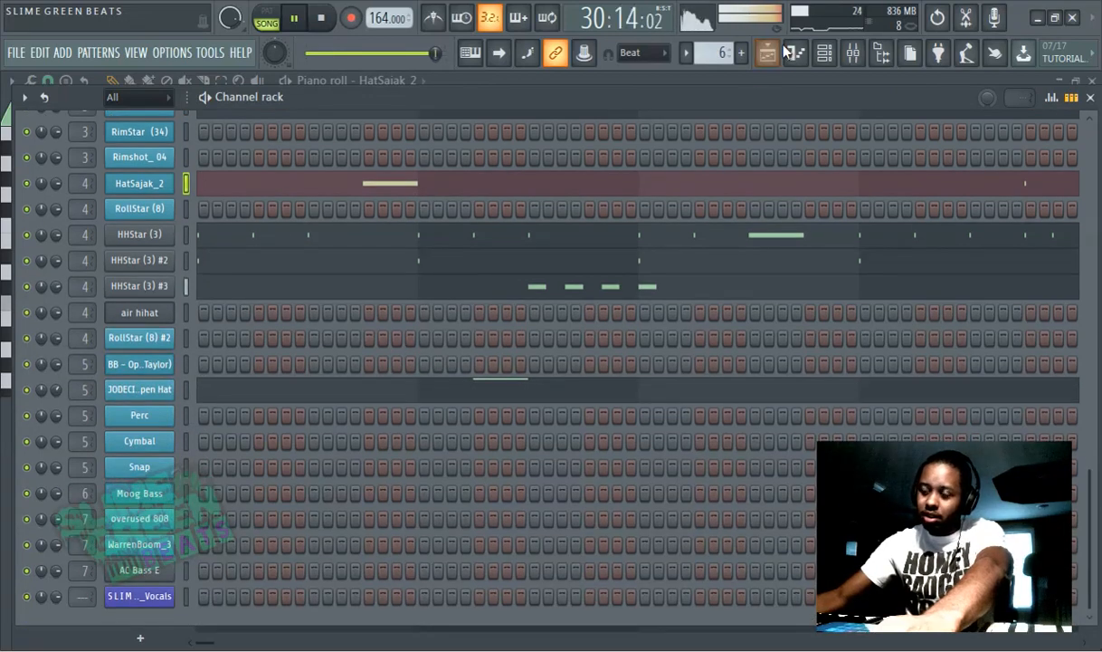
{"action": "left_click", "coordinate": [783, 53]}
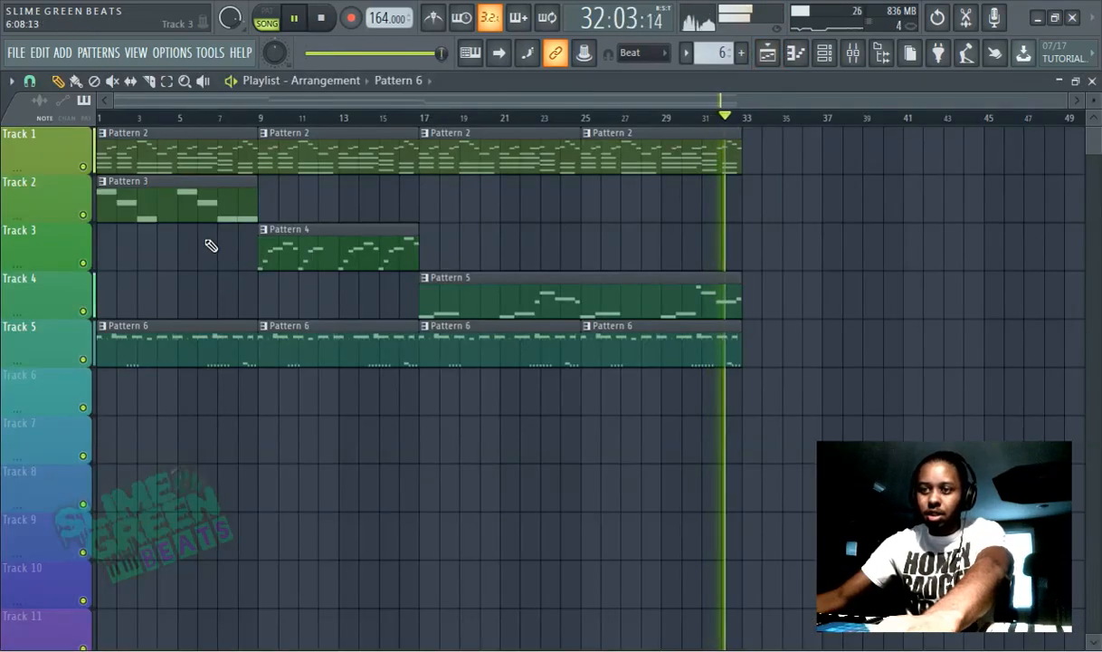
{"action": "left_click", "coordinate": [85, 215]}
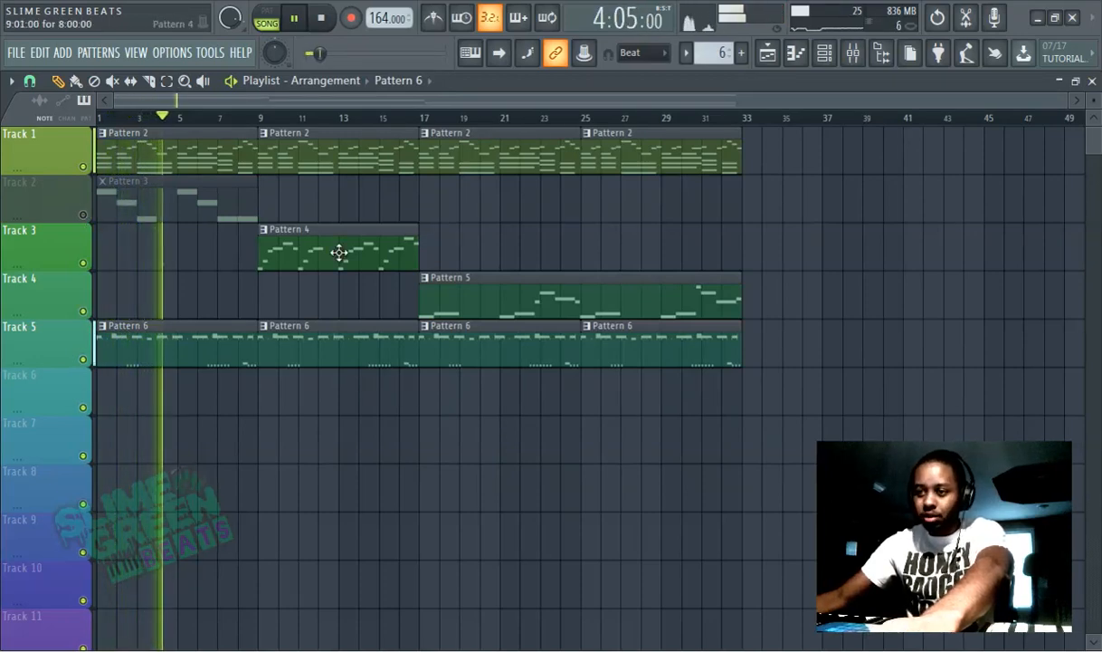
{"action": "left_click", "coordinate": [84, 214]}
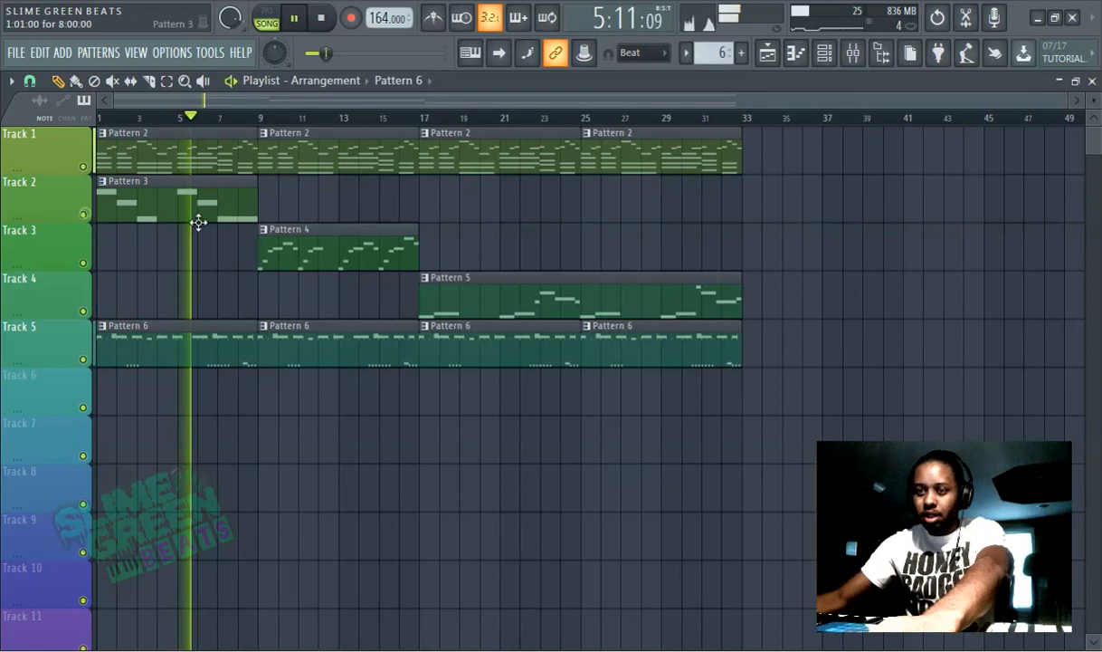
Step: Audition the Moog Bass and overused 808 channels against the playing beat
{"action": "left_click", "coordinate": [823, 55]}
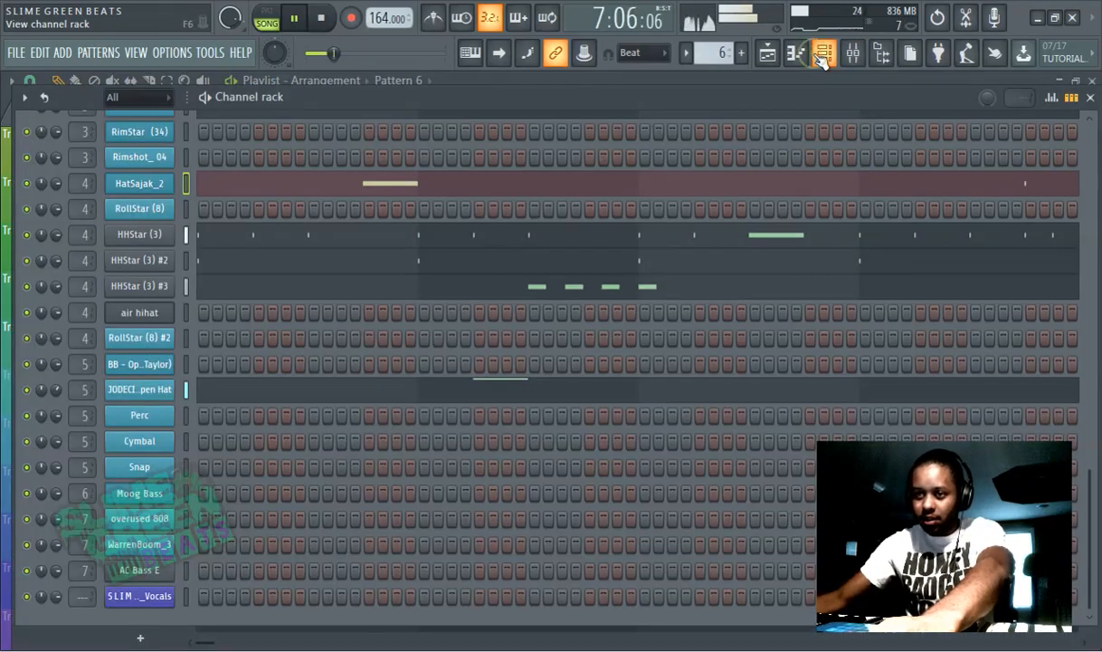
{"action": "left_click", "coordinate": [145, 494]}
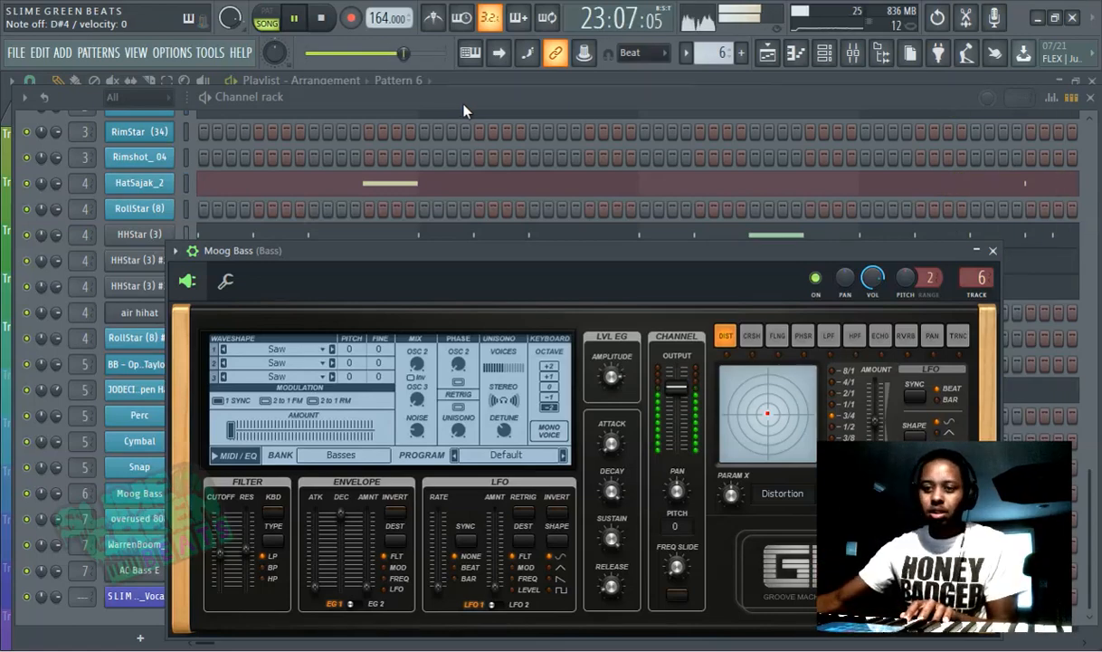
{"action": "left_click", "coordinate": [466, 107]}
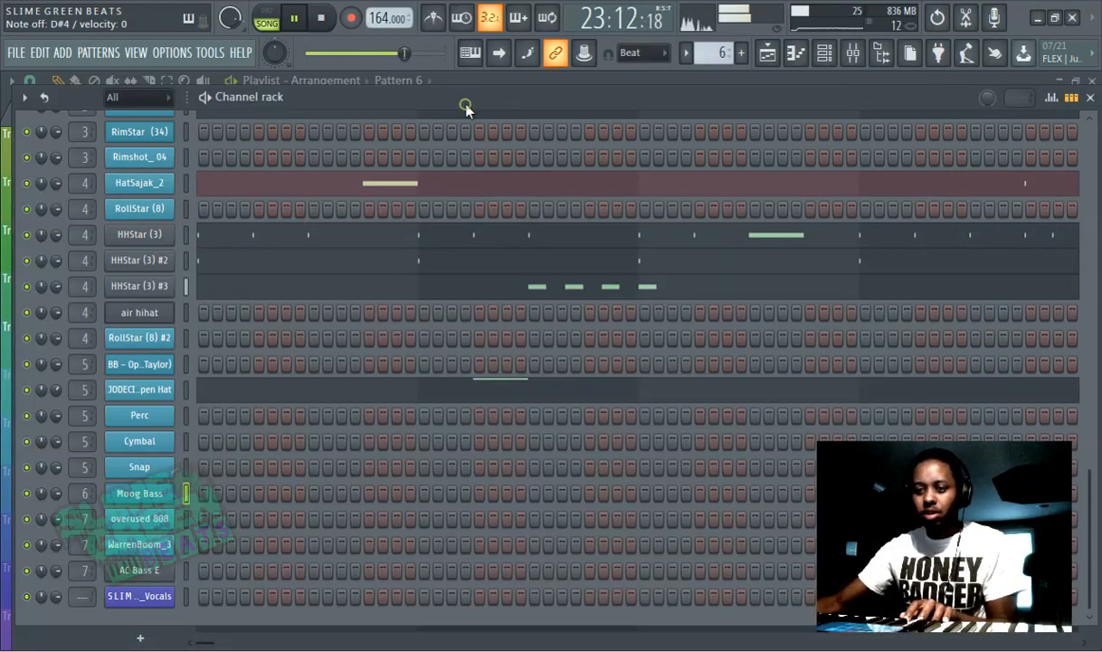
{"action": "left_click", "coordinate": [161, 525]}
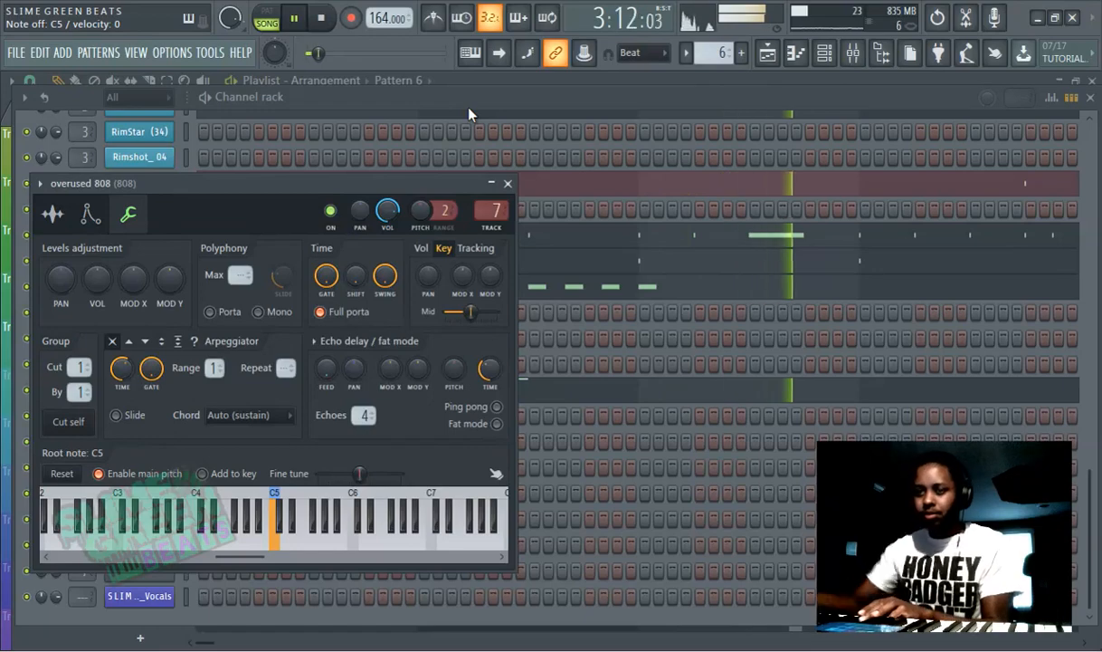
{"action": "left_click", "coordinate": [408, 108]}
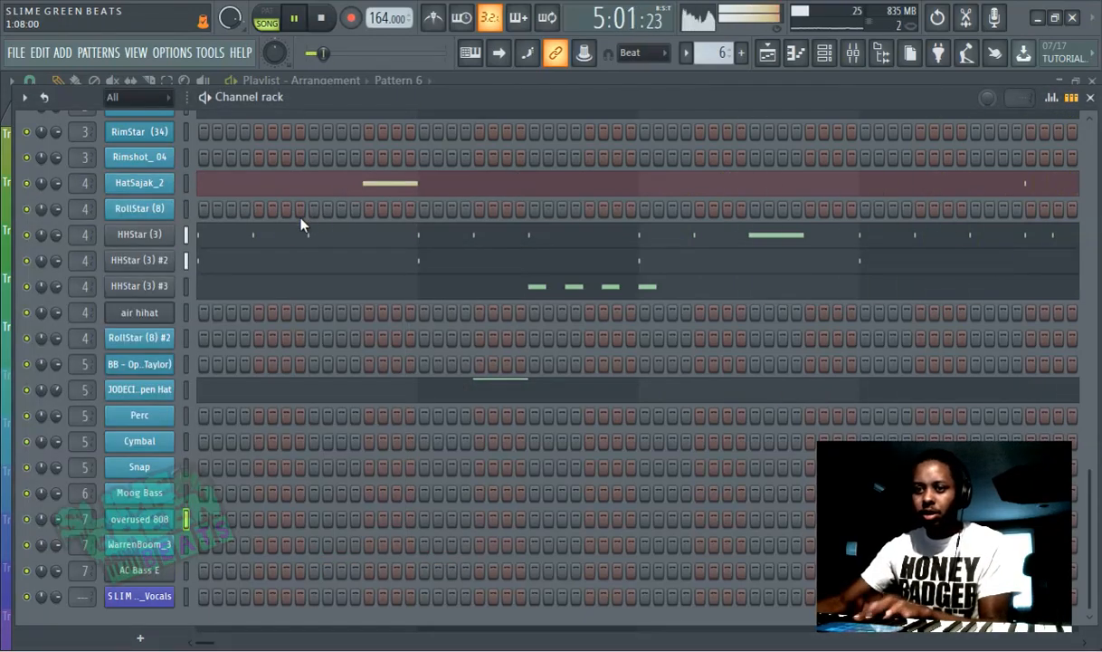
Step: Review the kick and snare channels in the channel rack and audition the WarrenBoom_3 808 sound
{"action": "scroll", "coordinate": [240, 258], "scroll_direction": "up", "scroll_amount": 2}
{"action": "scroll", "coordinate": [179, 253], "scroll_direction": "up", "scroll_amount": 1}
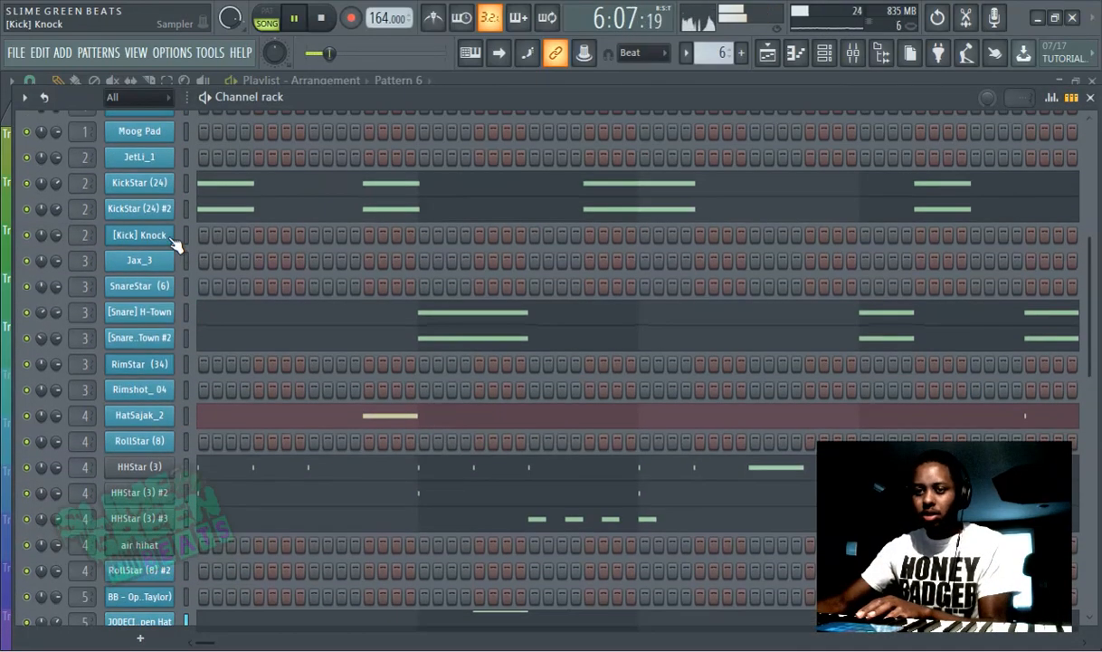
{"action": "scroll", "coordinate": [404, 362], "scroll_direction": "down", "scroll_amount": 1}
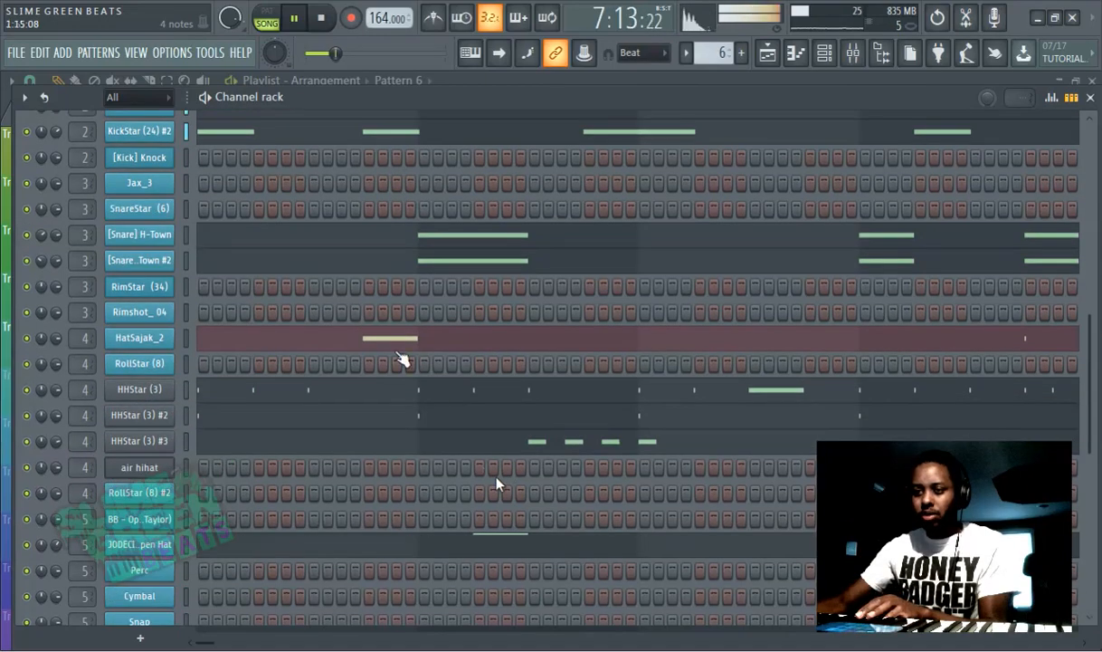
{"action": "scroll", "coordinate": [368, 351], "scroll_direction": "up", "scroll_amount": 2}
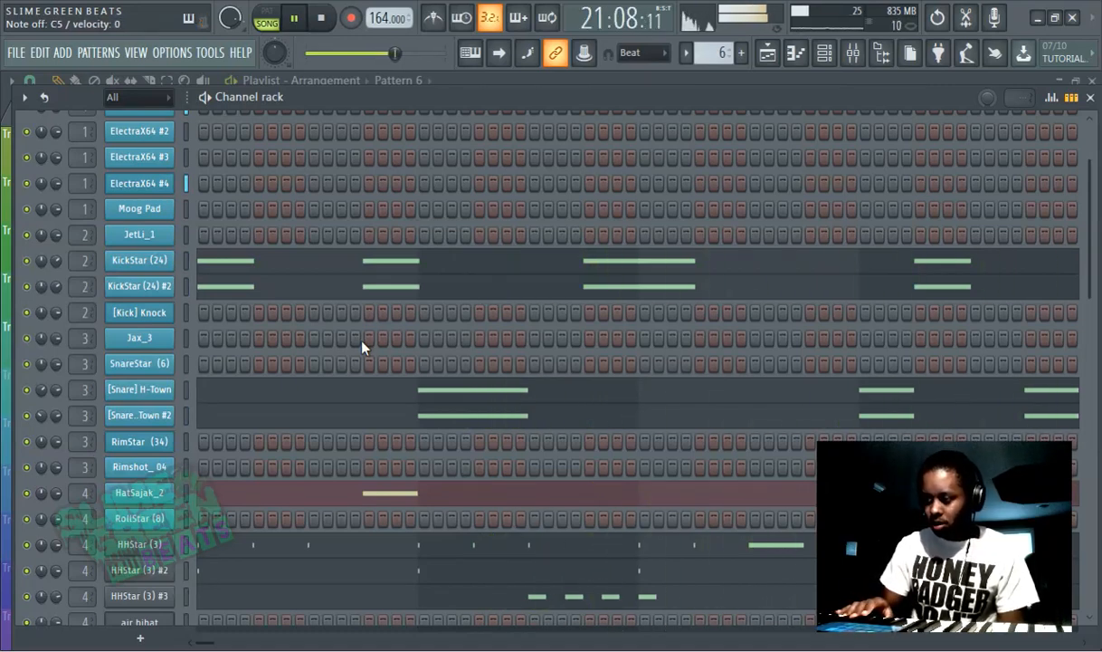
{"action": "scroll", "coordinate": [362, 347], "scroll_direction": "down", "scroll_amount": 4}
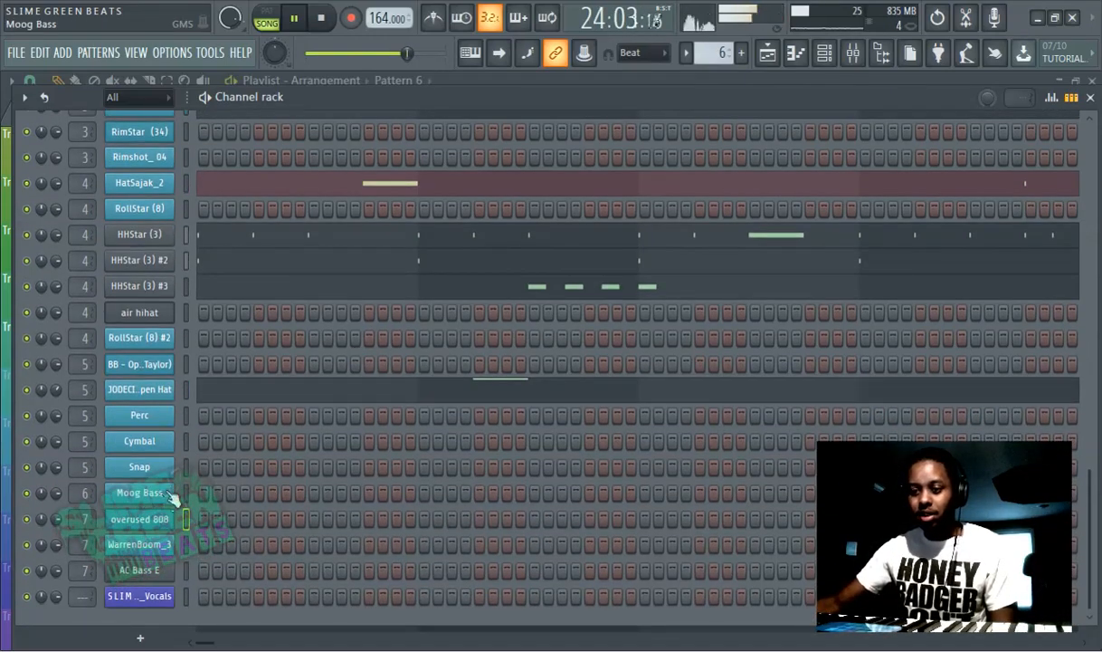
{"action": "left_click", "coordinate": [153, 548]}
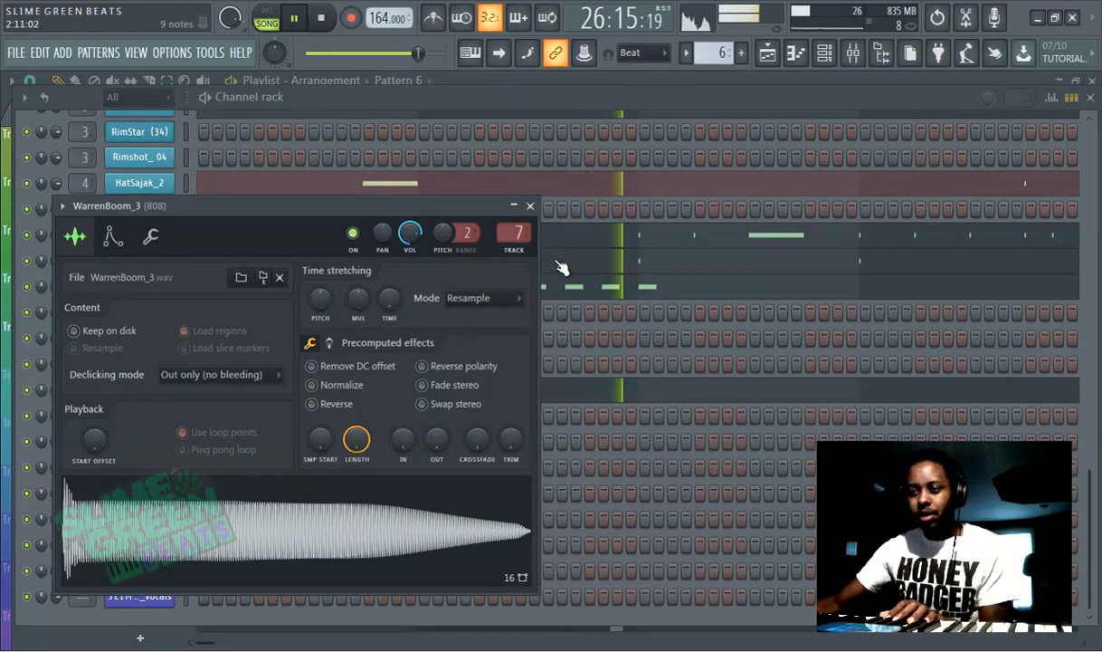
{"action": "left_click", "coordinate": [428, 103]}
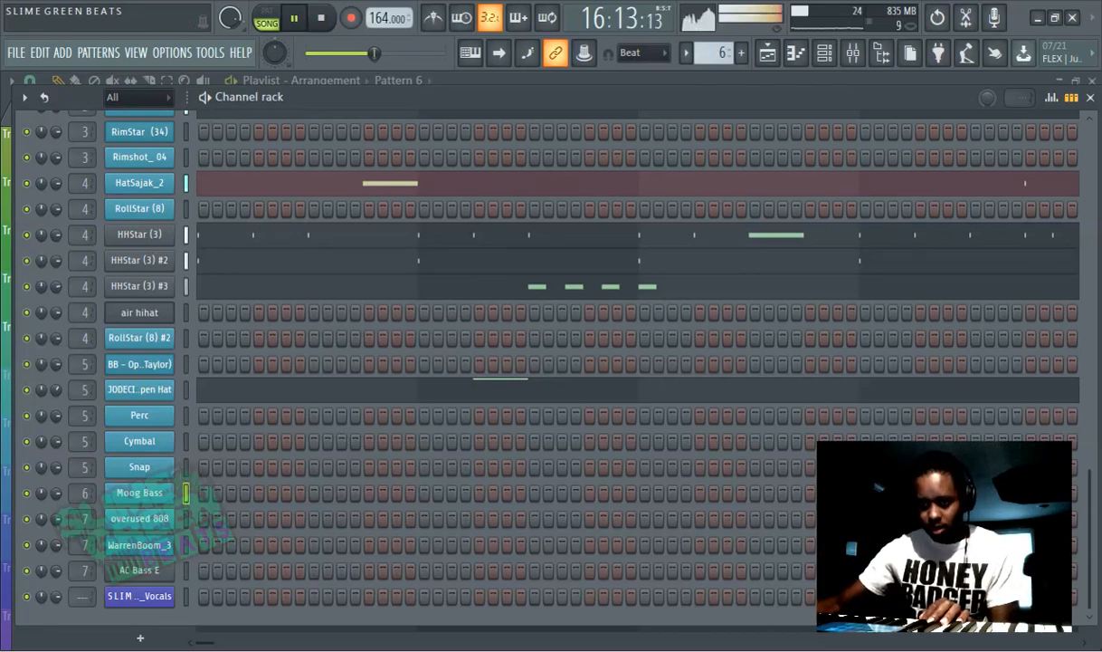
Step: Lower the Melody track's fader in the mixer to about -7.6 dB
{"action": "left_click", "coordinate": [764, 53]}
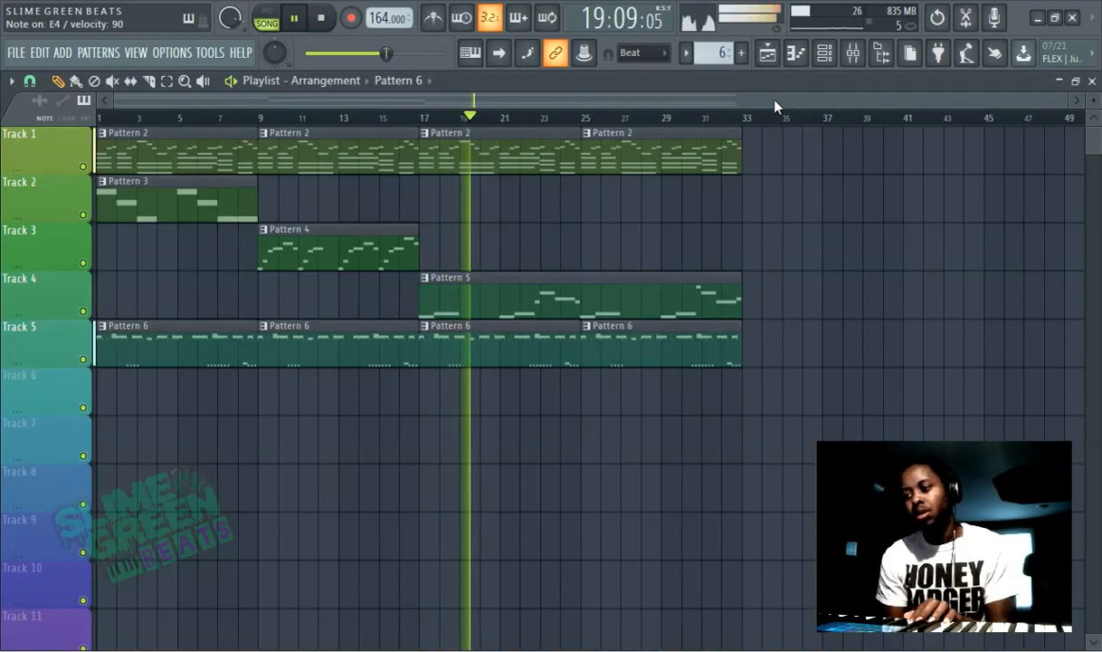
{"action": "left_click", "coordinate": [851, 56]}
{"action": "left_click", "coordinate": [147, 286]}
{"action": "left_click_drag", "start_coordinate": [146, 286], "coordinate": [156, 227]}
{"action": "left_click_drag", "start_coordinate": [155, 231], "coordinate": [155, 272]}
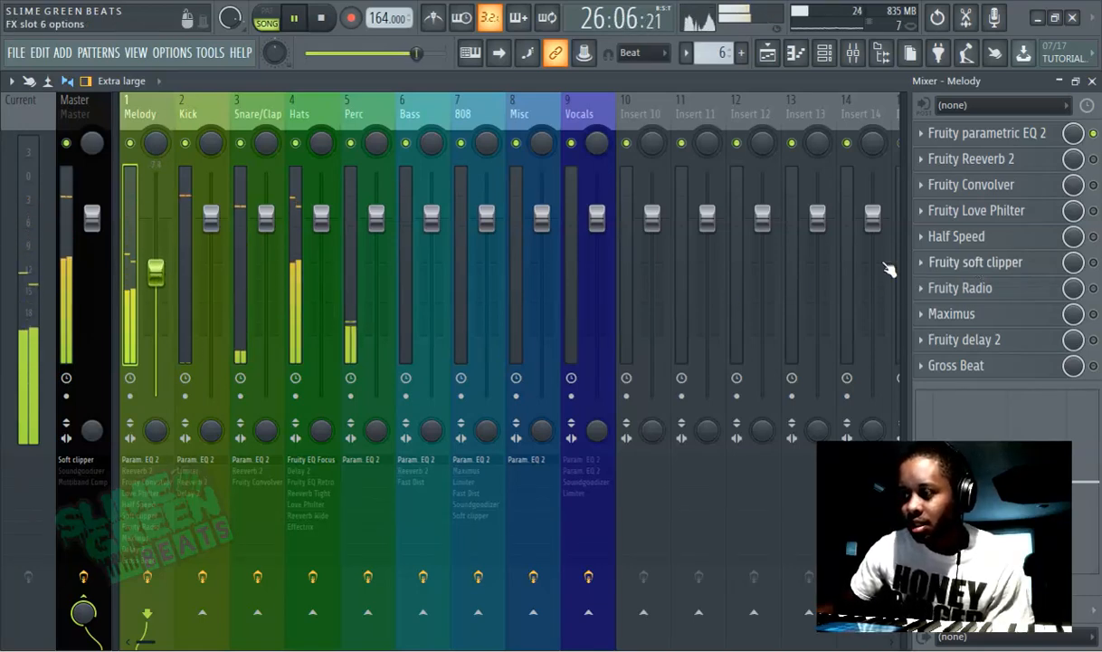
Step: Enable Fruity Convolver on the Snare/Clap mixer track and set its wet level to about -58.9 dB
{"action": "left_click", "coordinate": [186, 285]}
{"action": "left_click", "coordinate": [237, 272]}
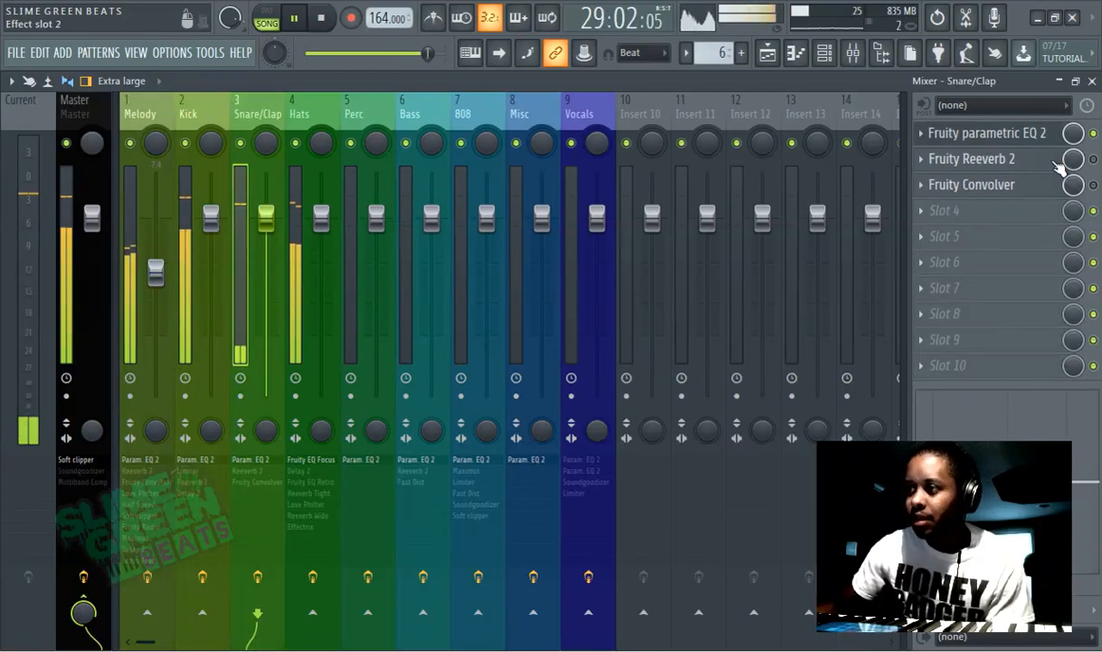
{"action": "left_click", "coordinate": [1006, 190]}
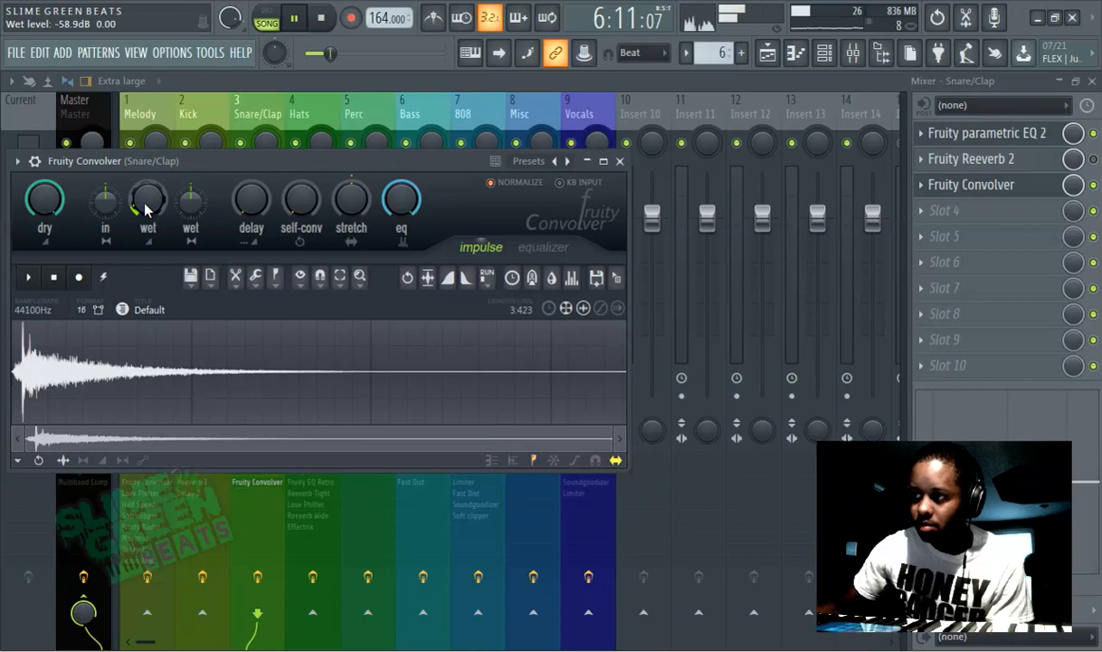
{"action": "left_click", "coordinate": [242, 82]}
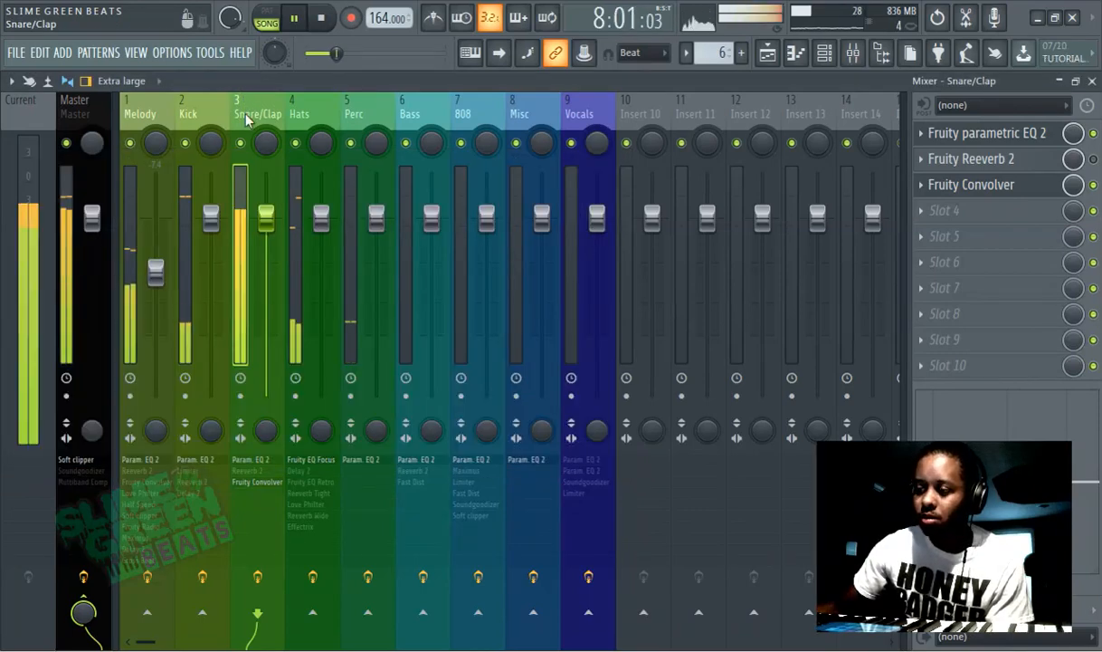
Step: Try Fruity Reeverb 2 on the Kick mixer track with its wet level at 14%
{"action": "left_click", "coordinate": [184, 243]}
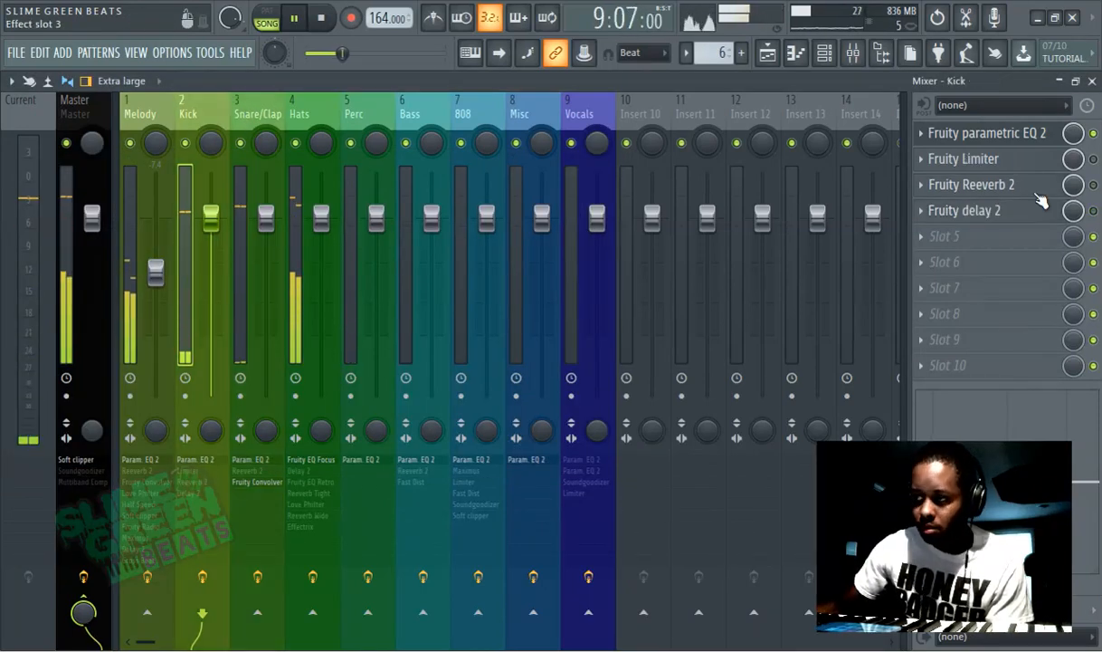
{"action": "left_click", "coordinate": [1094, 185]}
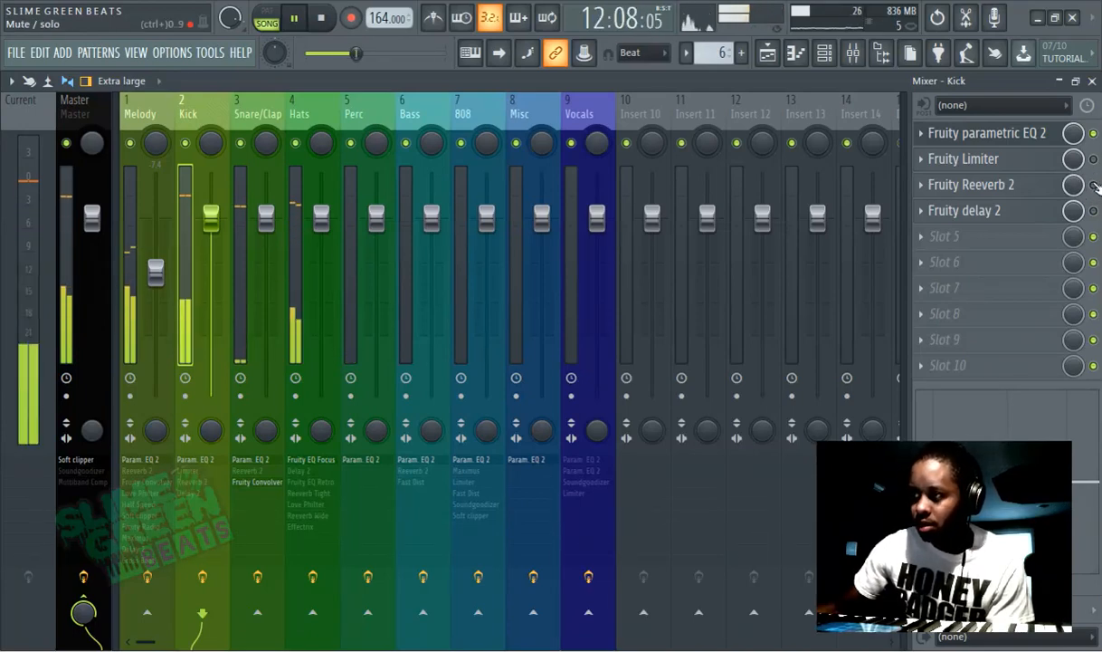
{"action": "left_click", "coordinate": [958, 186]}
{"action": "left_click_drag", "start_coordinate": [392, 208], "coordinate": [449, 234]}
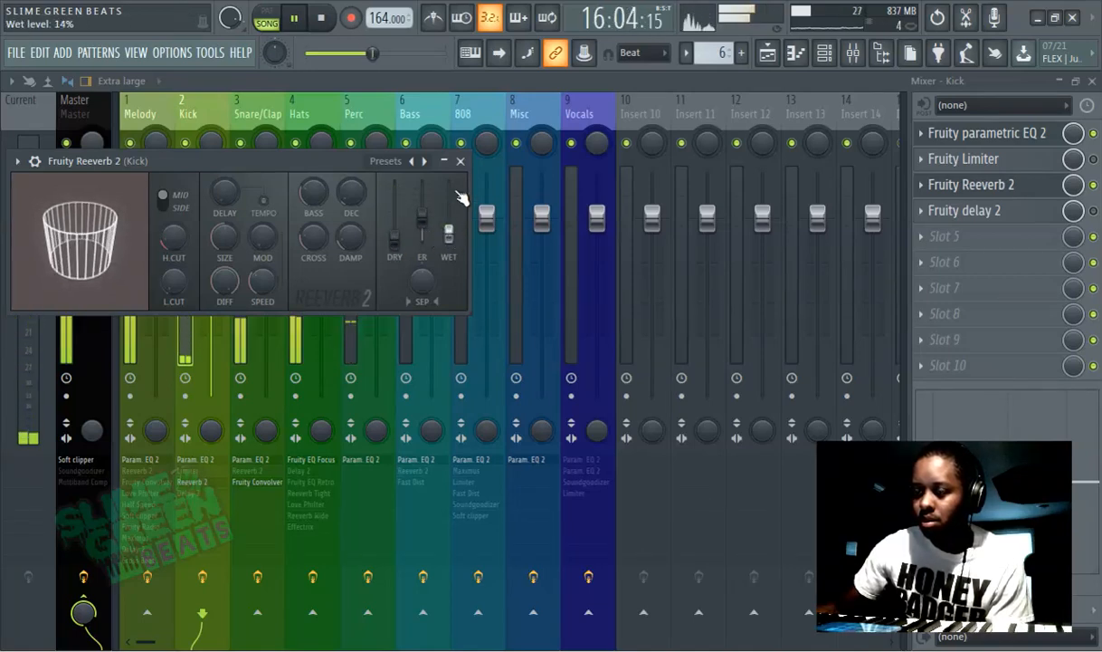
{"action": "left_click", "coordinate": [460, 162]}
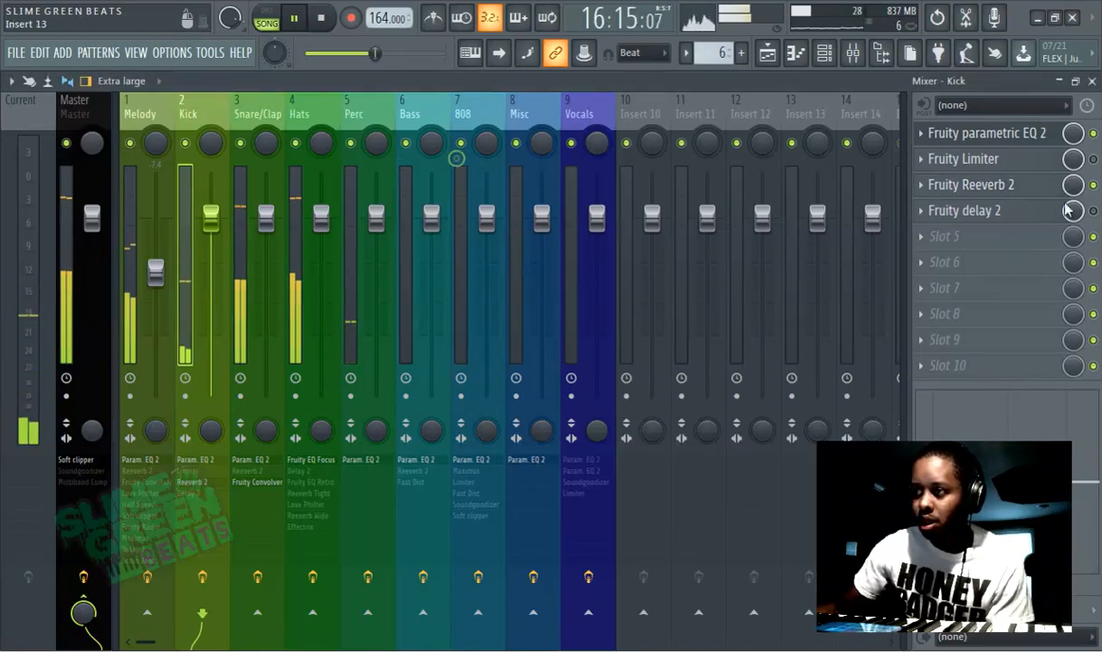
Step: Add Fruity Convolver to the Kick track's slot 5 and set its wet level to about -61.4 dB
{"action": "left_click", "coordinate": [948, 238]}
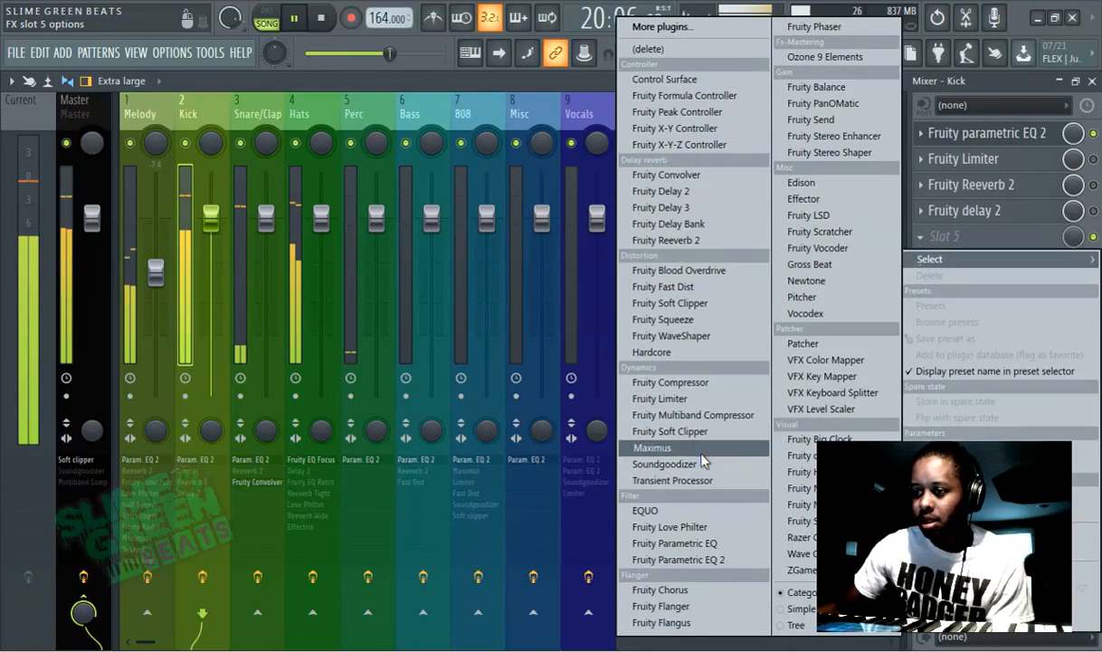
{"action": "left_click", "coordinate": [666, 175]}
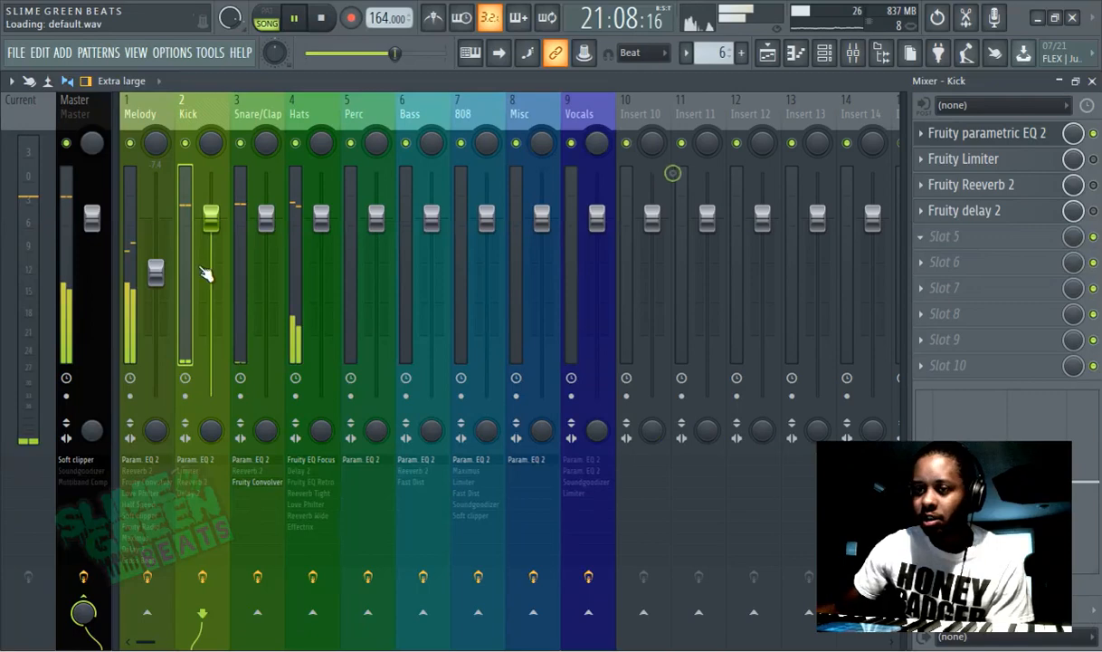
{"action": "left_click_drag", "start_coordinate": [191, 255], "coordinate": [192, 251]}
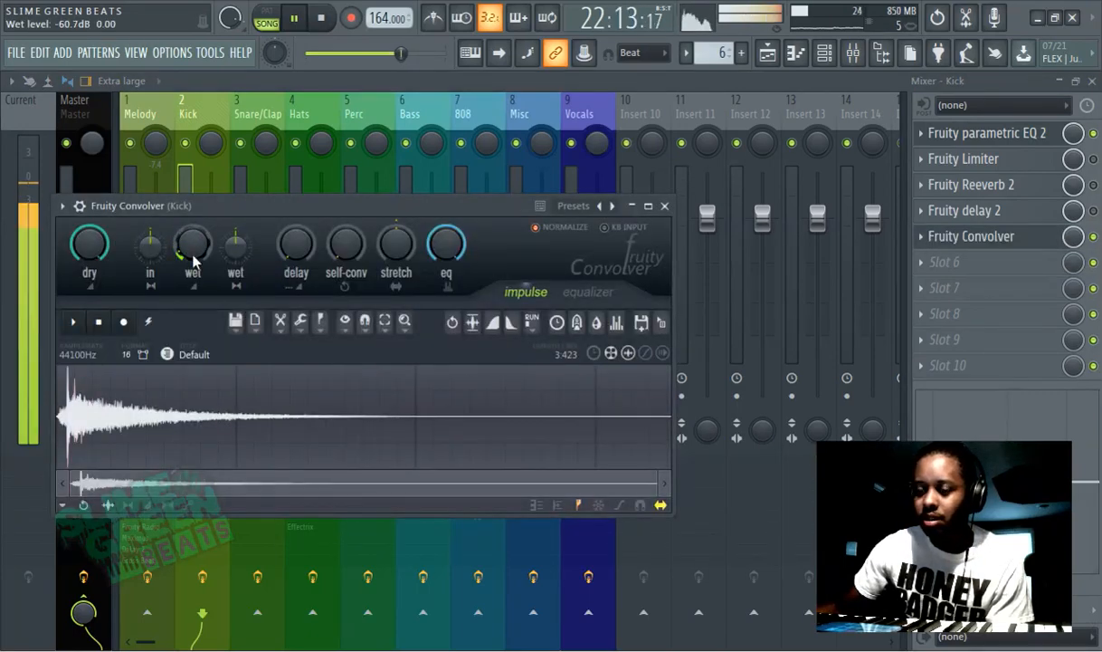
{"action": "scroll", "coordinate": [192, 254], "scroll_direction": "up", "scroll_amount": 2}
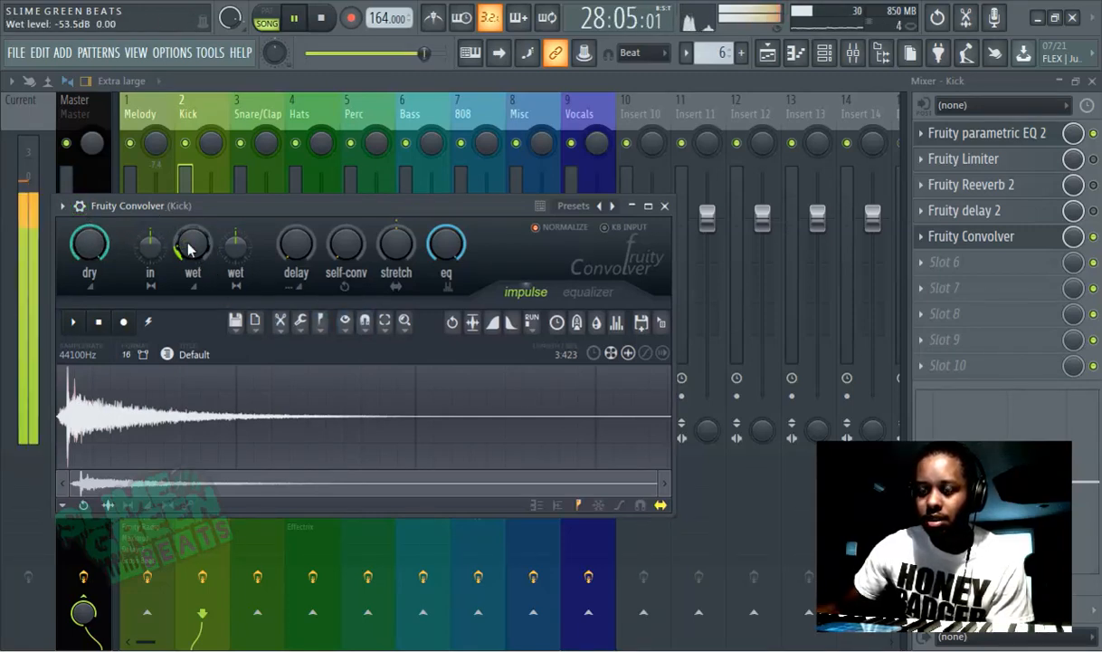
{"action": "scroll", "coordinate": [190, 251], "scroll_direction": "down", "scroll_amount": 3}
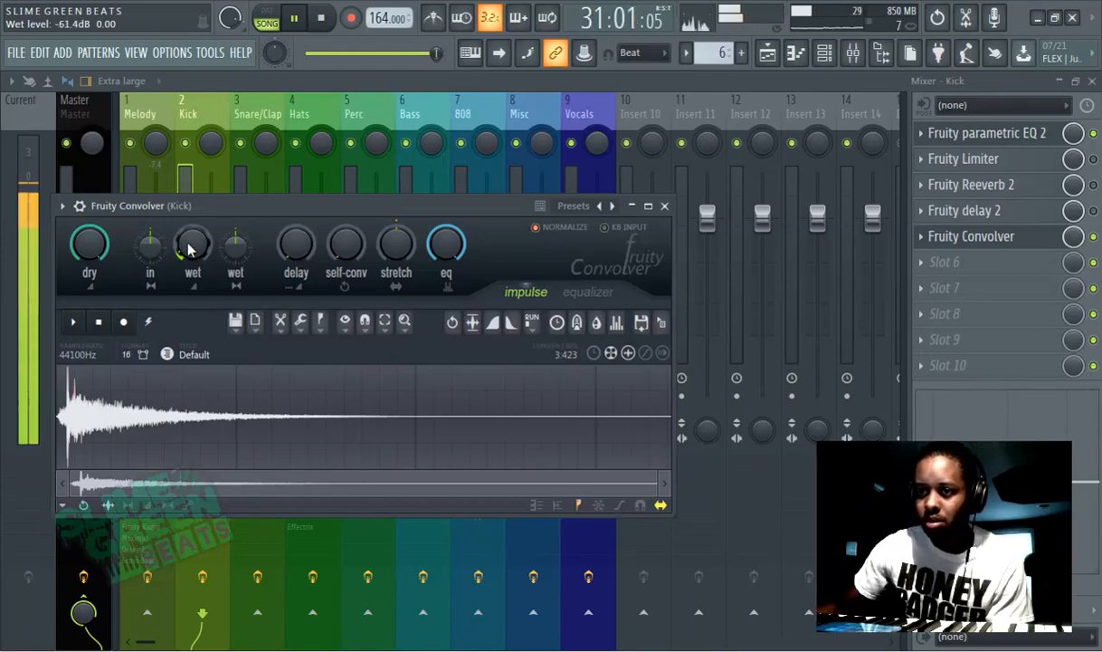
{"action": "left_click", "coordinate": [314, 81]}
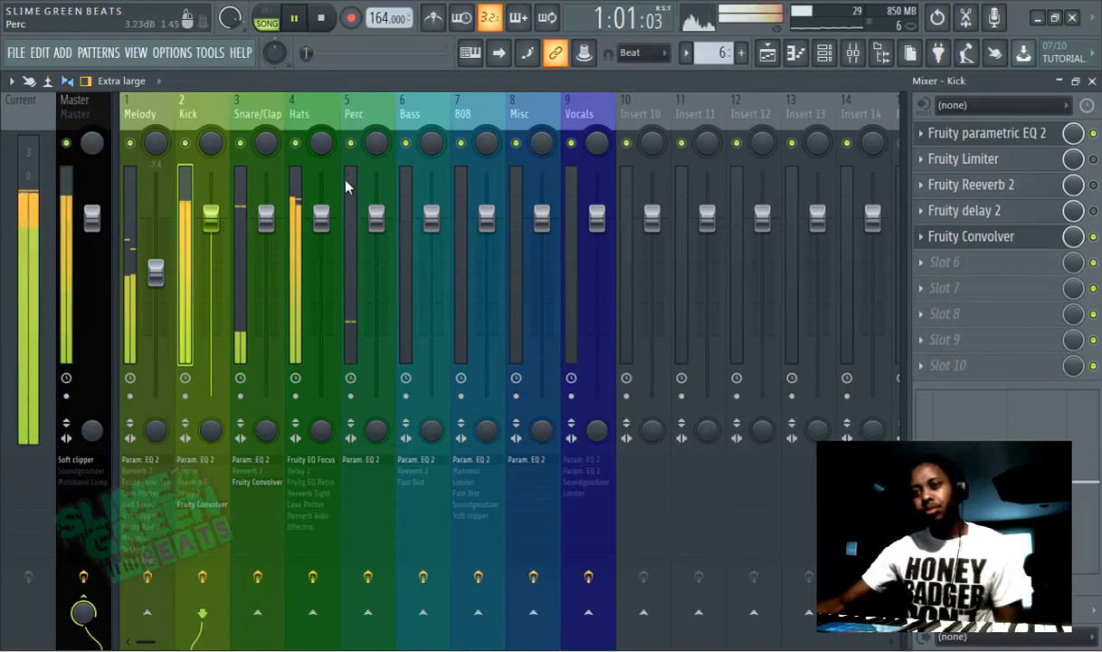
Step: Enable Fruity Convolver on the Melody mixer track and reduce its wet level slightly
{"action": "left_click", "coordinate": [176, 271]}
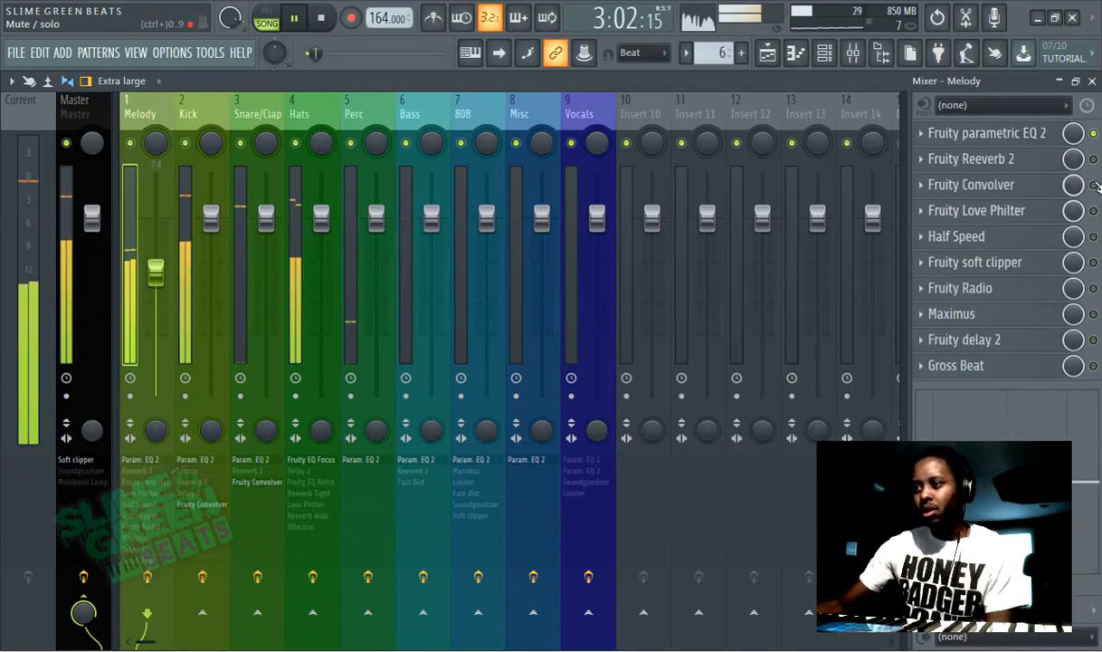
{"action": "left_click", "coordinate": [998, 195]}
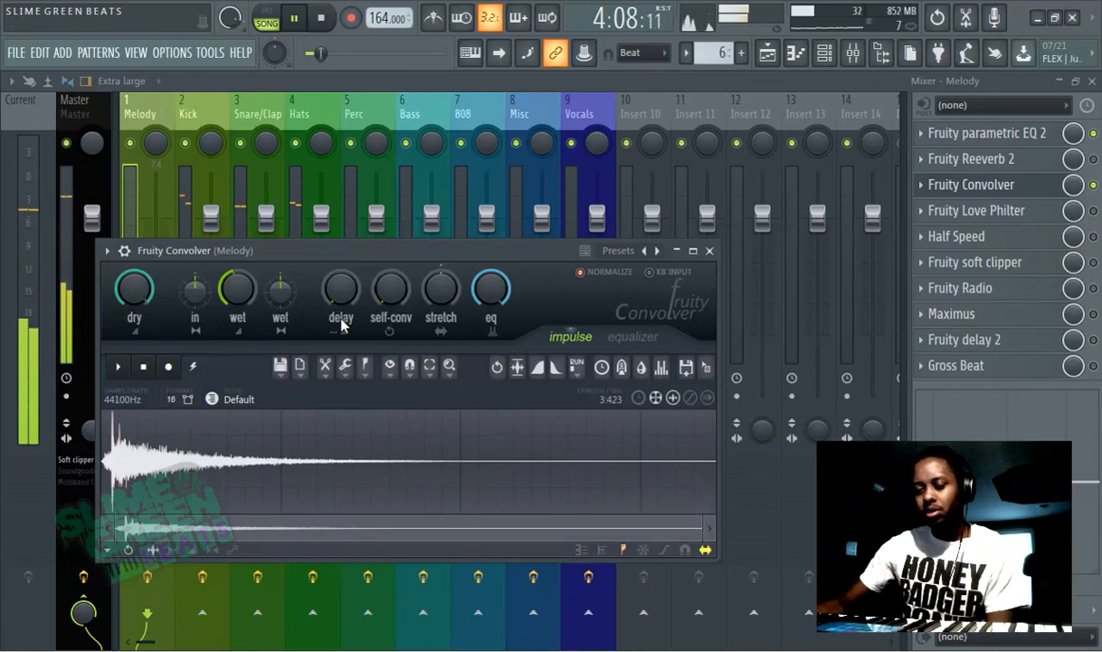
{"action": "left_click_drag", "start_coordinate": [237, 300], "coordinate": [237, 303]}
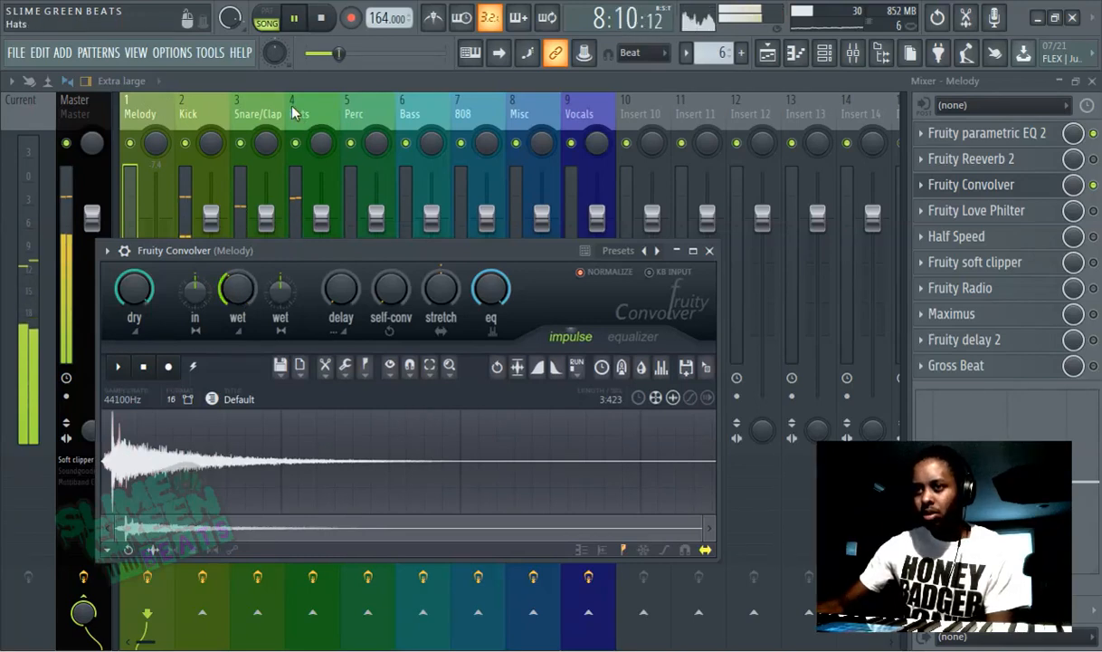
{"action": "key", "text": "Escape"}
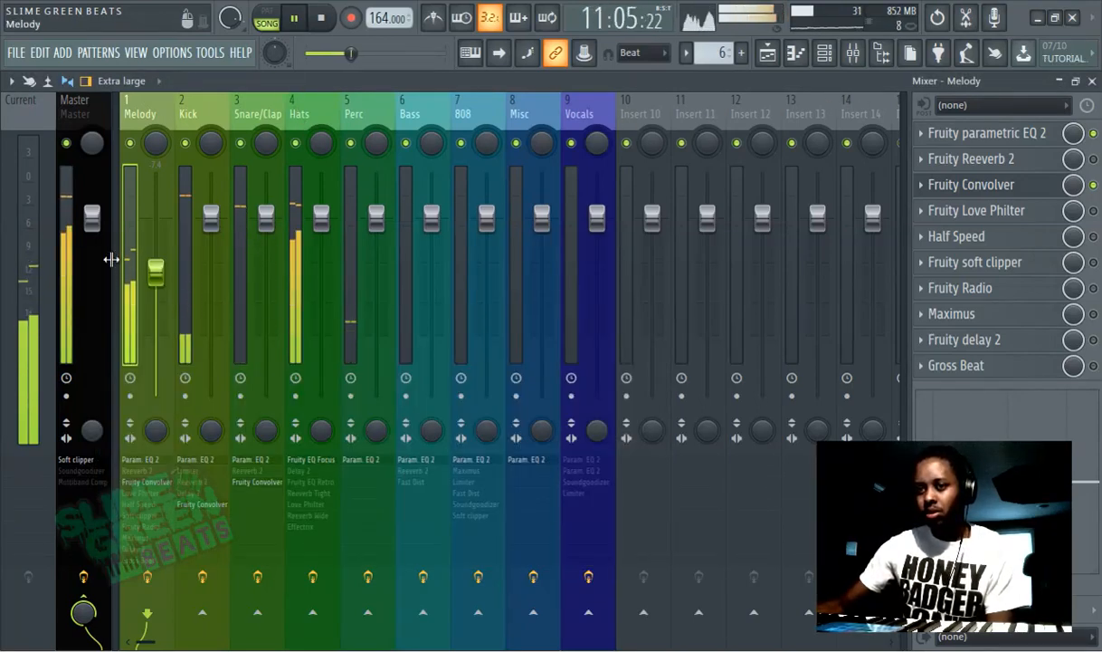
Step: Enable Soundgoodizer on the Master track, compare its modes against the playing beat, and settle on mode A with a slightly lower amount
{"action": "left_click", "coordinate": [65, 261]}
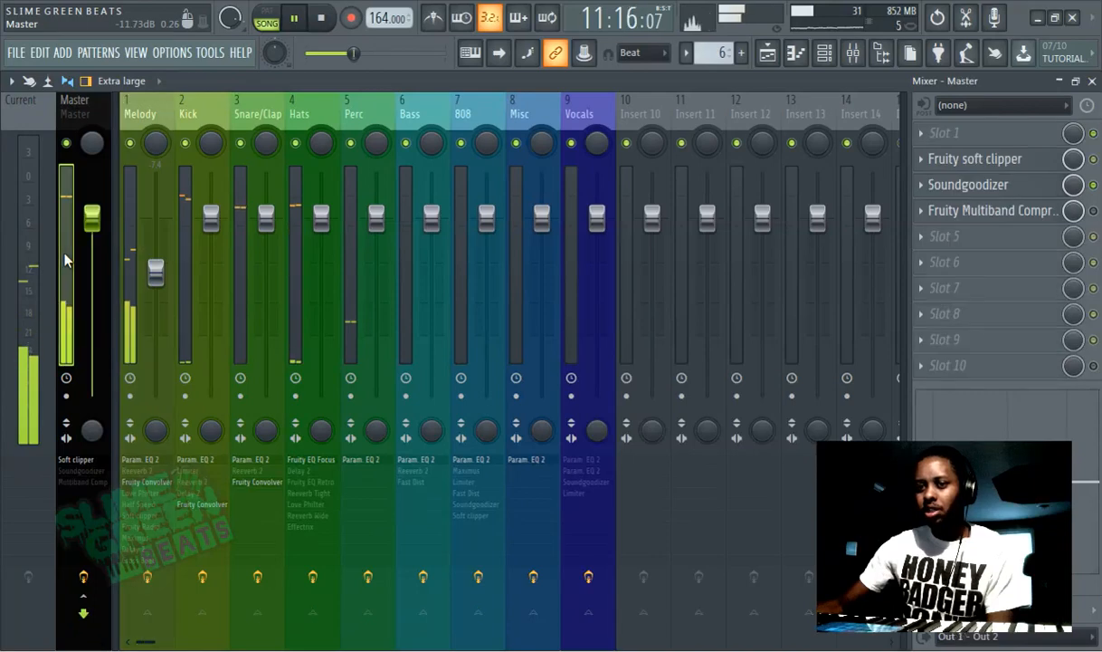
{"action": "left_click", "coordinate": [1094, 186]}
{"action": "left_click", "coordinate": [998, 190]}
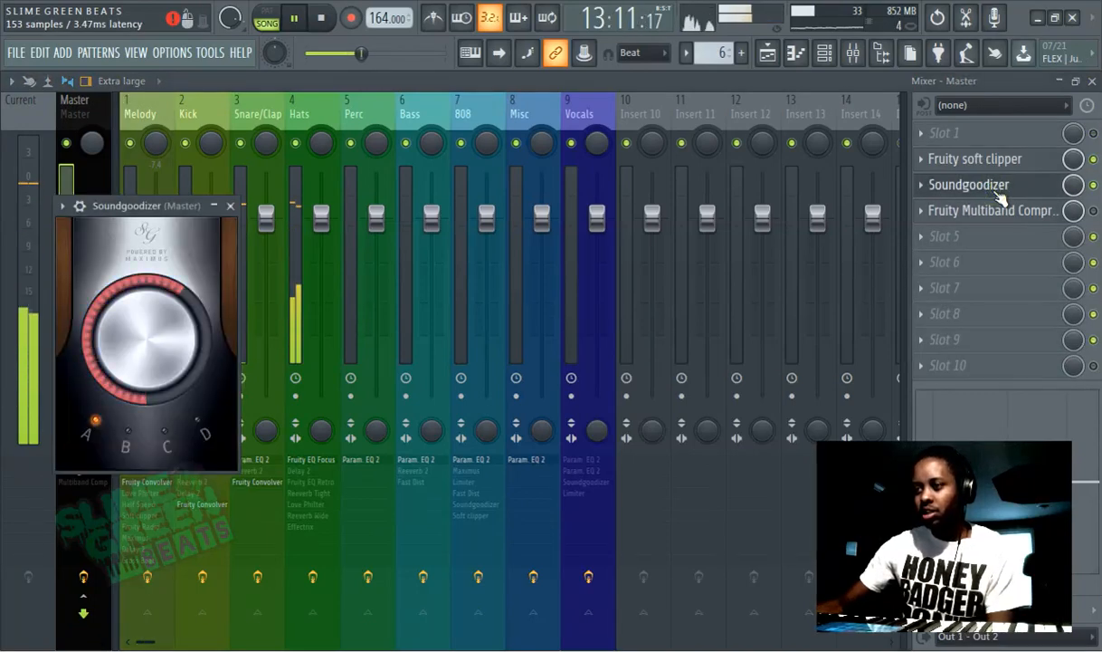
{"action": "left_click", "coordinate": [169, 426]}
{"action": "left_click", "coordinate": [196, 422]}
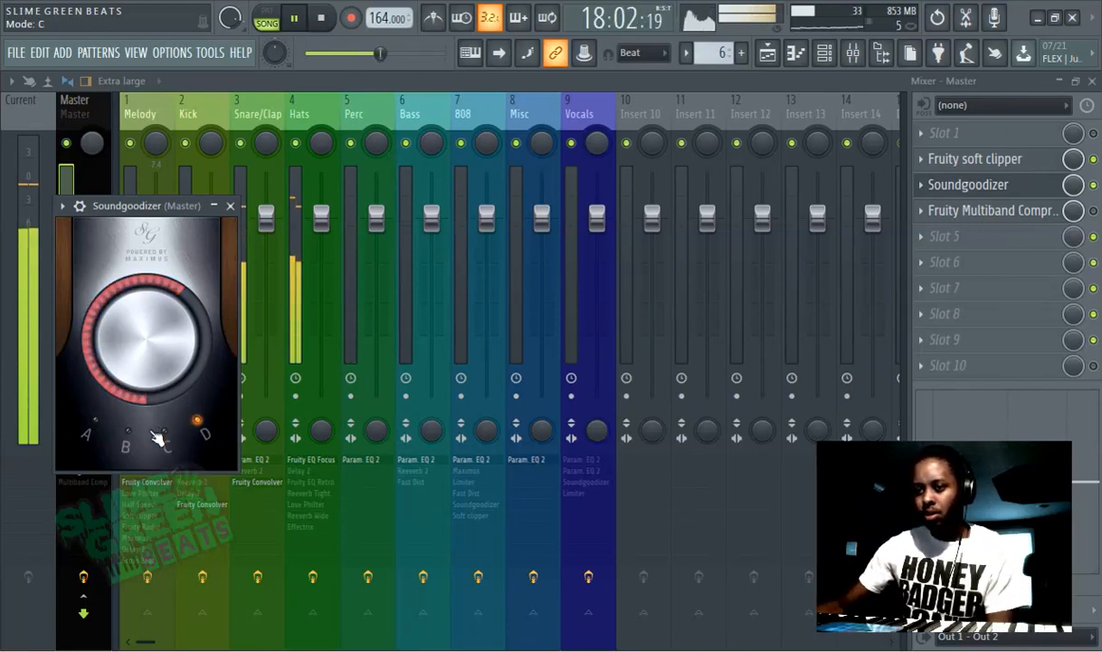
{"action": "left_click", "coordinate": [105, 432]}
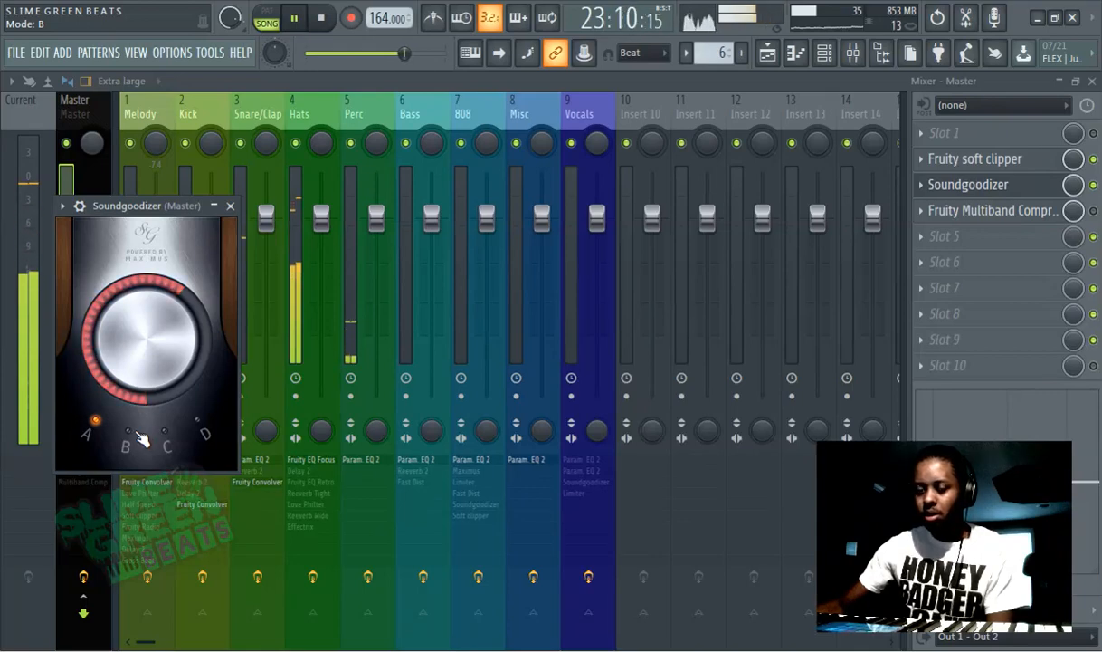
{"action": "left_click", "coordinate": [136, 438]}
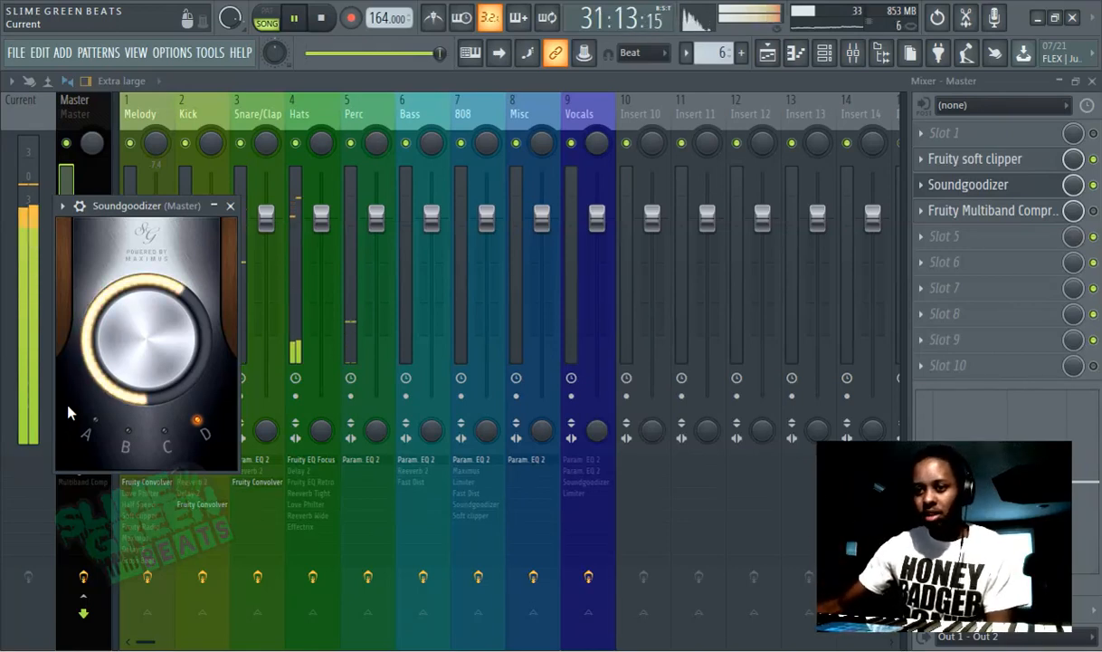
{"action": "left_click", "coordinate": [91, 436]}
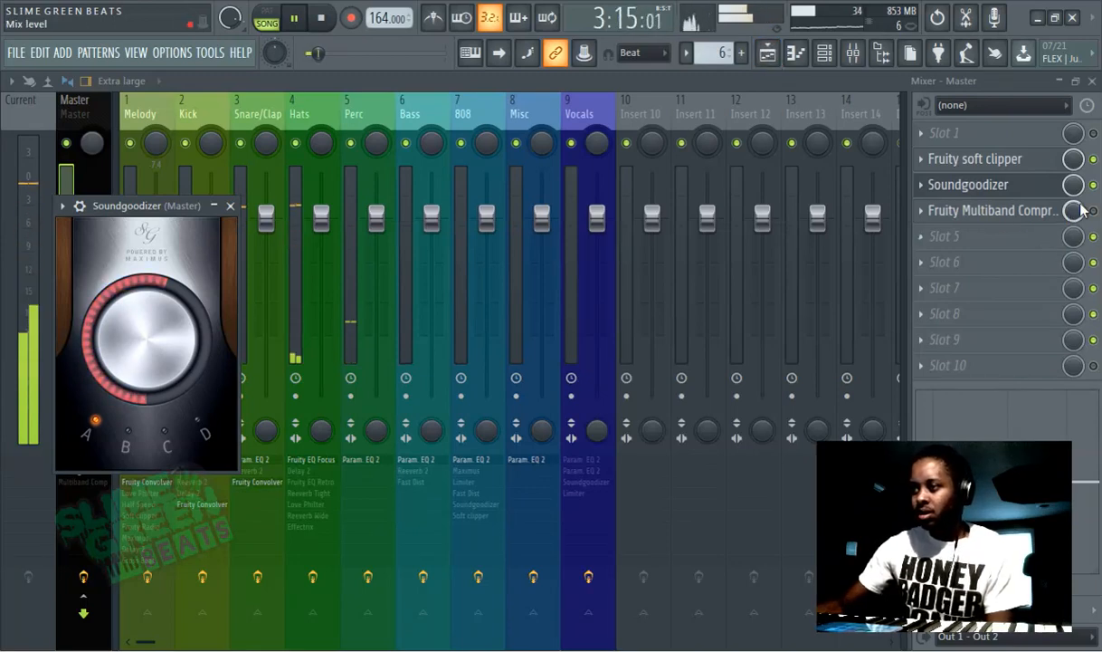
Step: Create Pattern 7 and place its clip at the start of playlist Track 6, extended to eight bars
{"action": "left_click", "coordinate": [767, 53]}
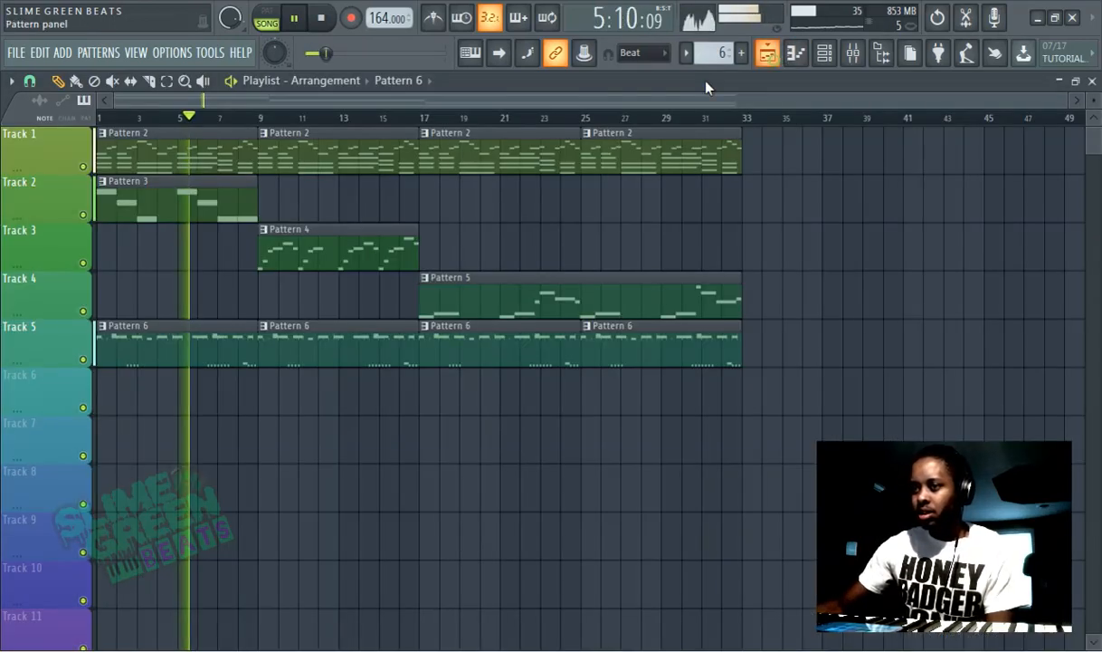
{"action": "left_click", "coordinate": [742, 52]}
{"action": "left_click", "coordinate": [761, 75]}
{"action": "left_click", "coordinate": [155, 406]}
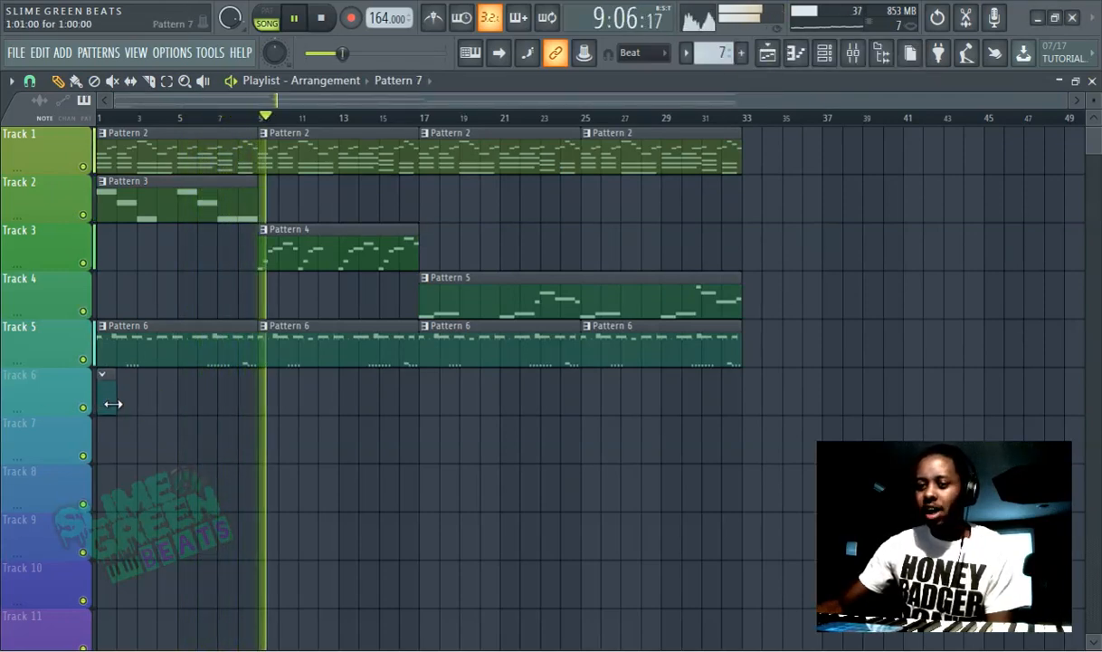
{"action": "left_click_drag", "start_coordinate": [112, 404], "coordinate": [258, 406]}
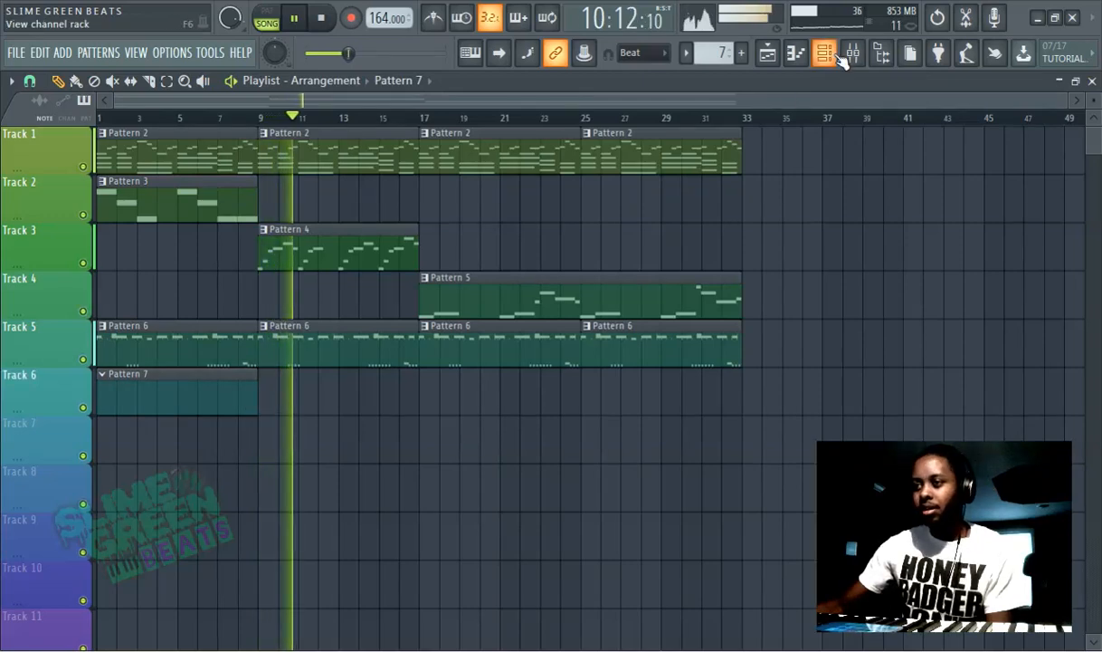
Step: Audition the Moog Bass channel over the playing beat and check the Bass track's level in the mixer
{"action": "left_click", "coordinate": [824, 52]}
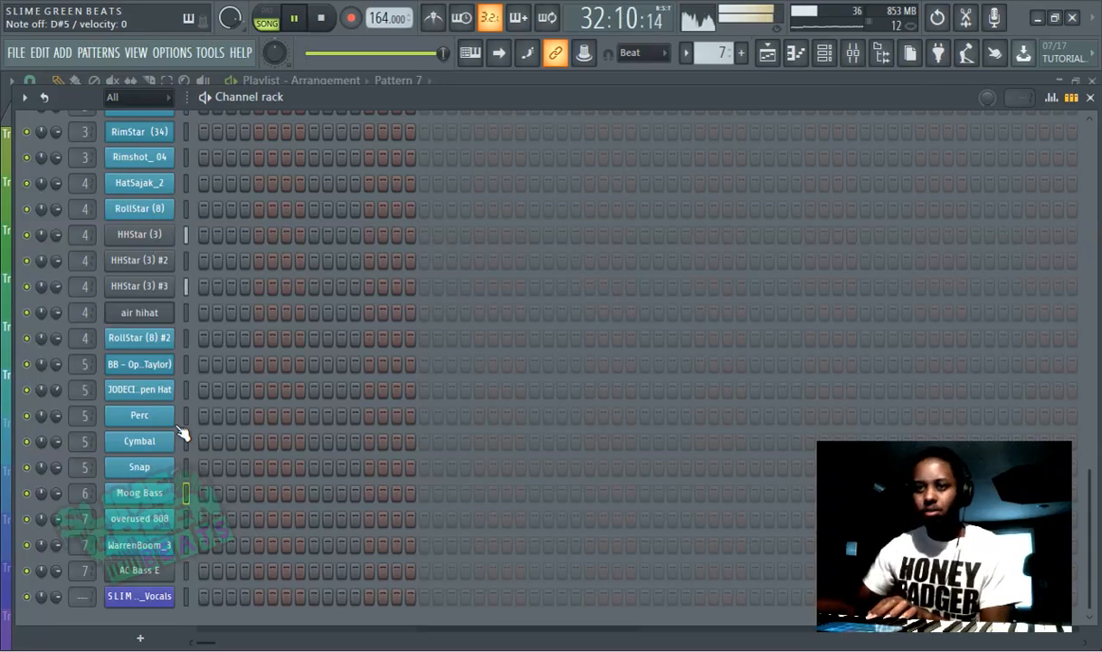
{"action": "scroll", "coordinate": [344, 335], "scroll_direction": "up", "scroll_amount": 9}
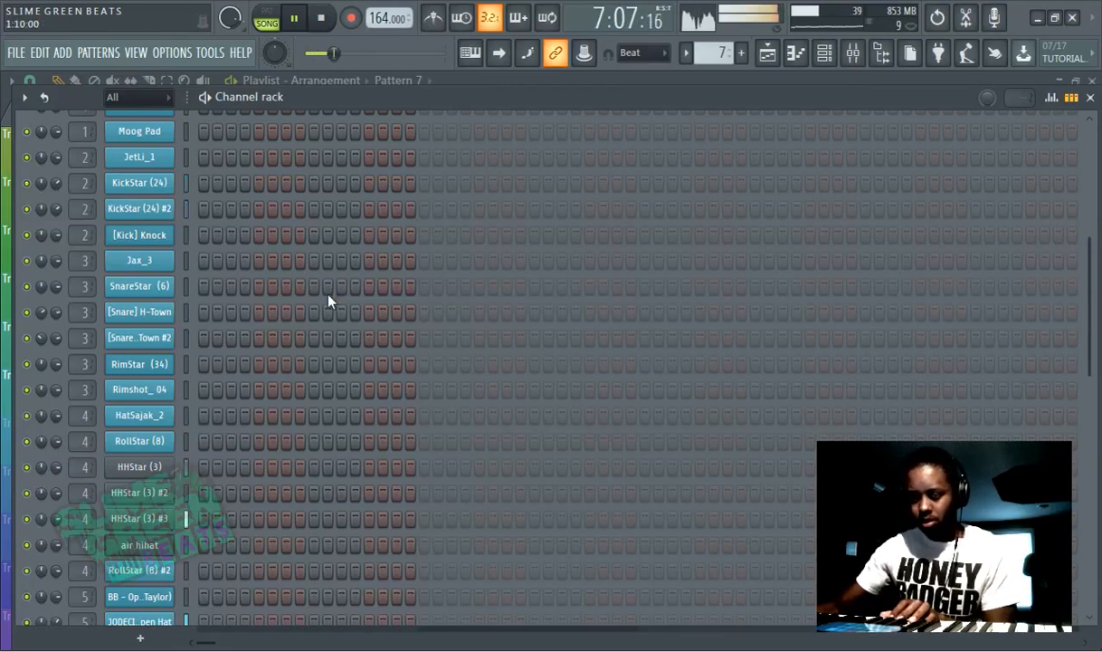
{"action": "scroll", "coordinate": [328, 299], "scroll_direction": "down", "scroll_amount": 2}
{"action": "left_click", "coordinate": [850, 55]}
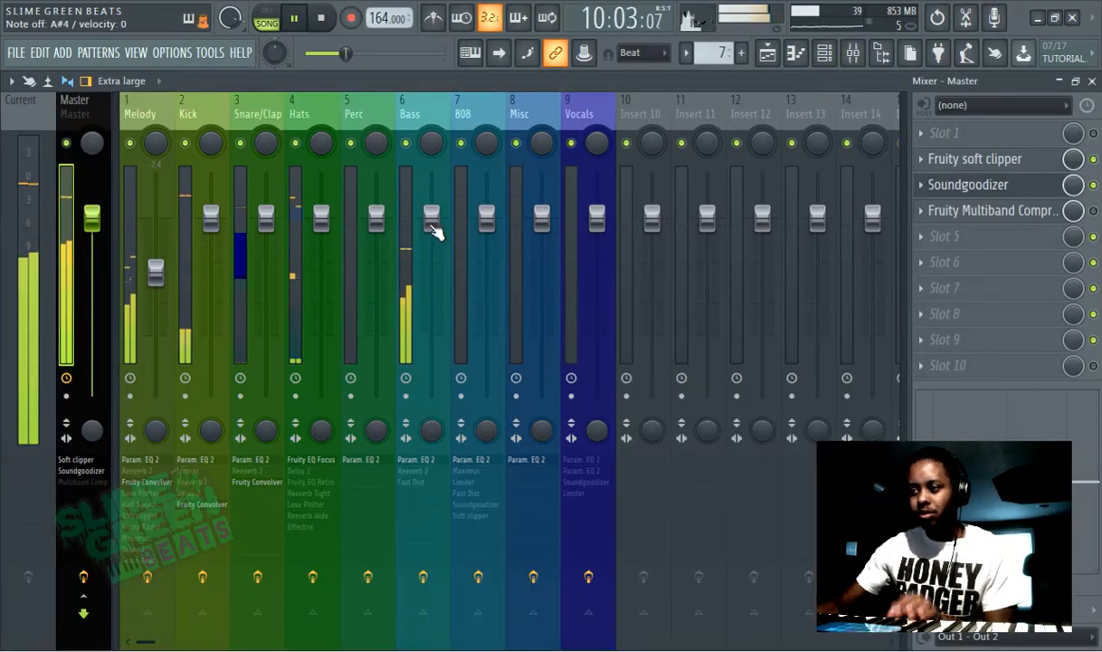
Step: Delete the empty Pattern 7 clip from playlist Track 6
{"action": "left_click", "coordinate": [767, 52]}
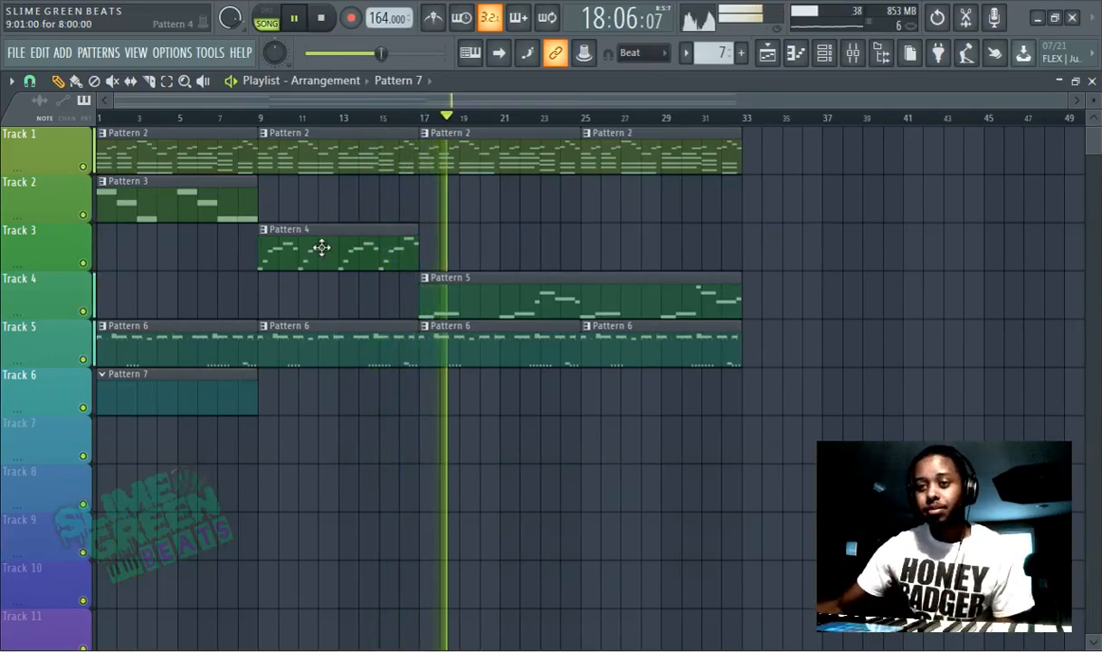
{"action": "right_click", "coordinate": [163, 397]}
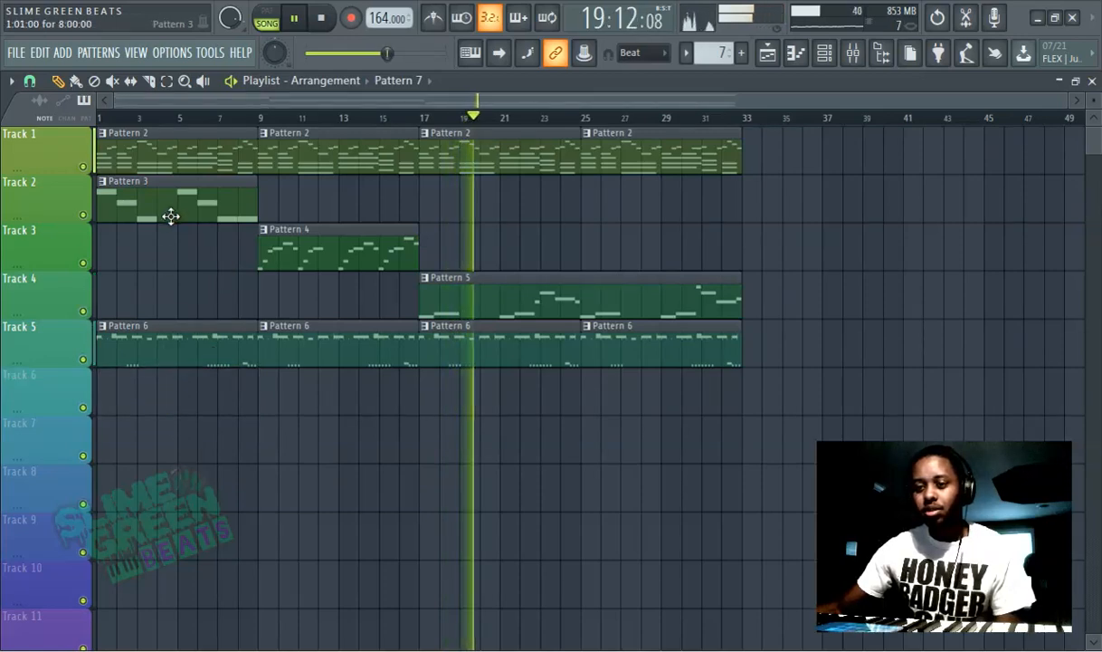
Step: Shift the Pattern 3, 4 and 5 clips eight bars later to bars 9, 17 and 25, and delete Track 5's first Pattern 6 clip
{"action": "left_click_drag", "start_coordinate": [172, 194], "coordinate": [337, 190]}
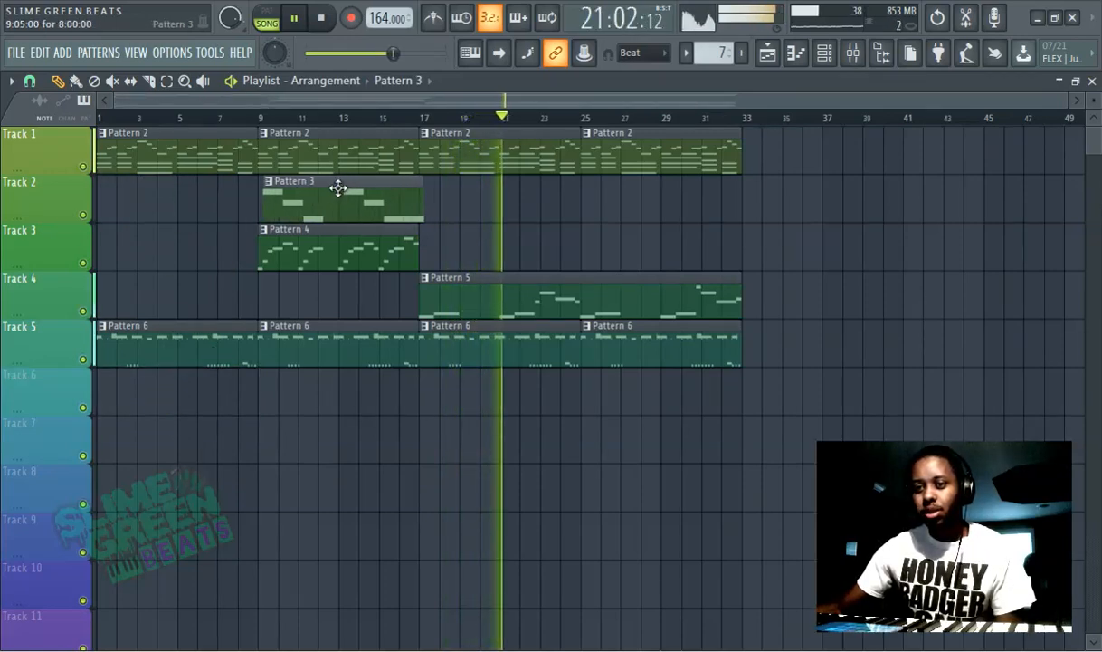
{"action": "left_click", "coordinate": [104, 118]}
{"action": "left_click_drag", "start_coordinate": [317, 246], "coordinate": [472, 231]}
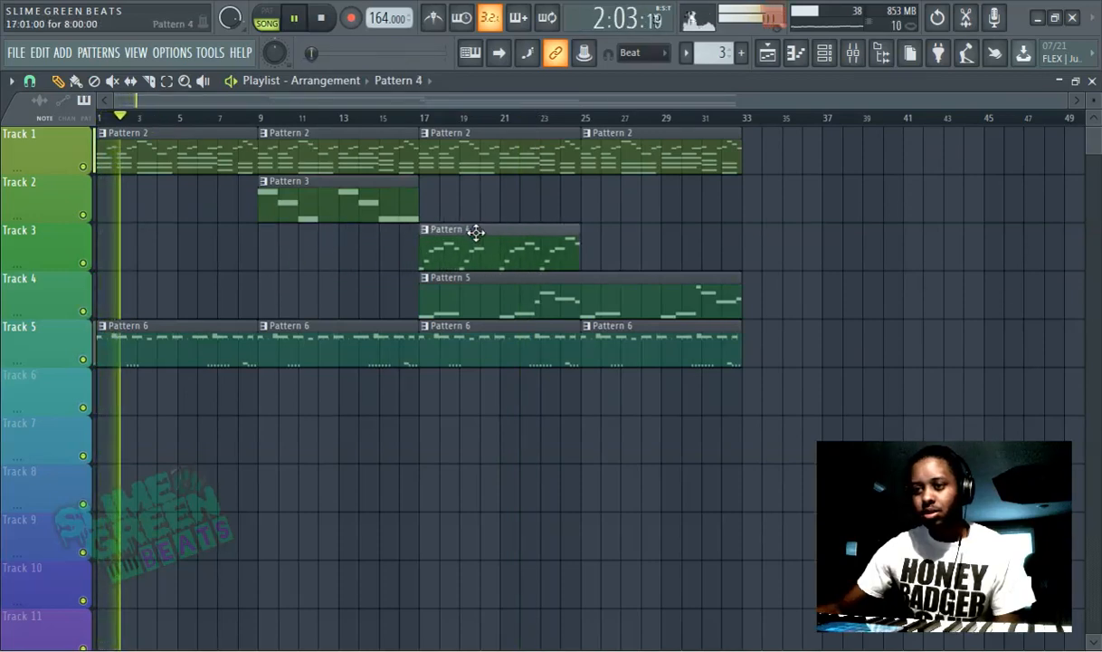
{"action": "left_click_drag", "start_coordinate": [504, 290], "coordinate": [669, 278]}
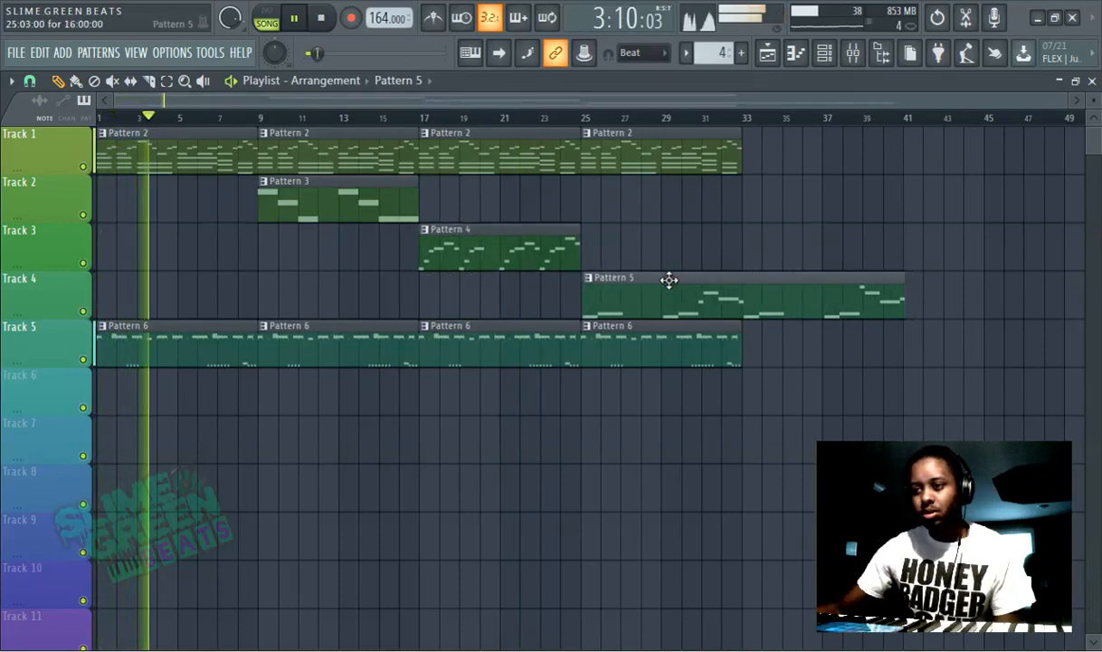
{"action": "right_click", "coordinate": [168, 339]}
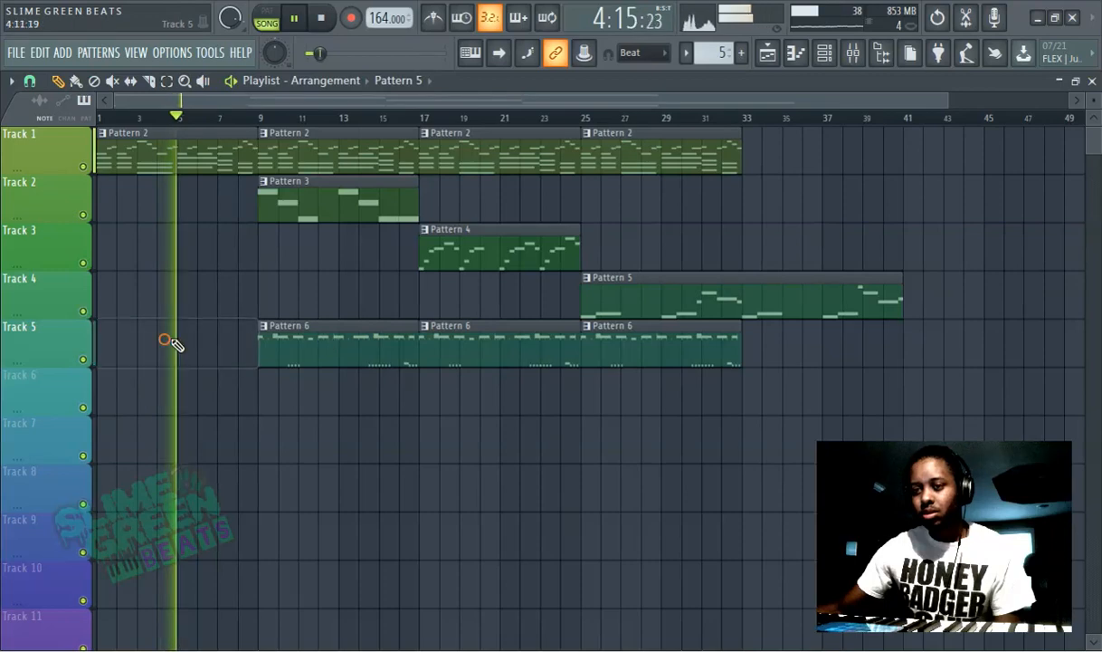
Step: Split Pattern 6 into separate channel patterns at bar 9 and delete Track 5's Pattern 6 clips at bars 17 and 25
{"action": "left_click", "coordinate": [342, 324]}
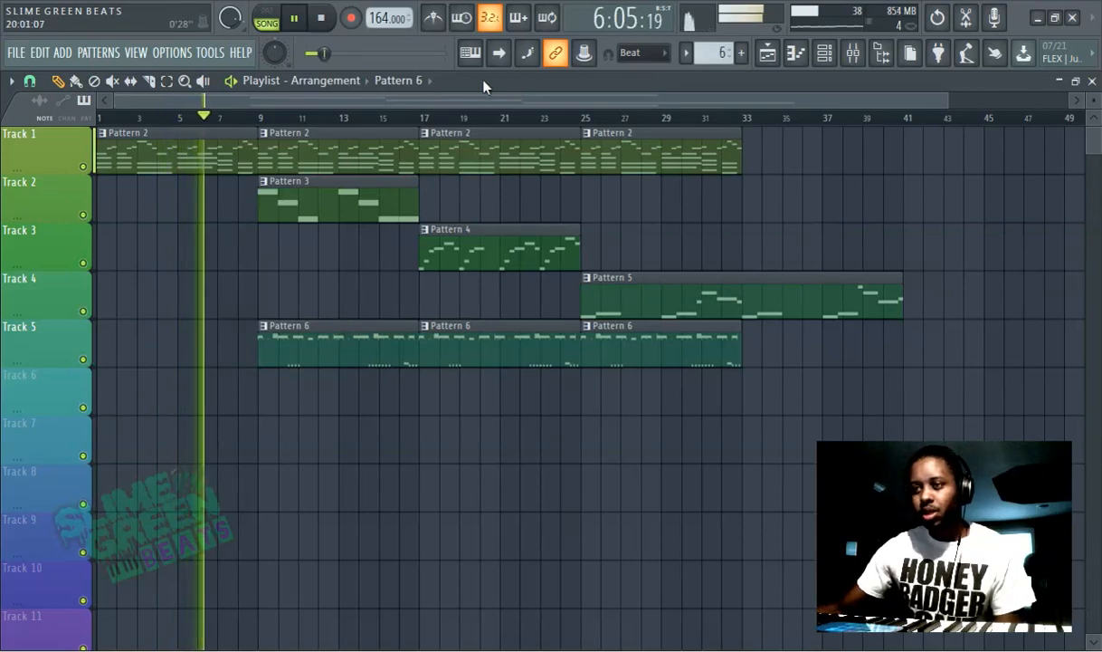
{"action": "left_click", "coordinate": [100, 53]}
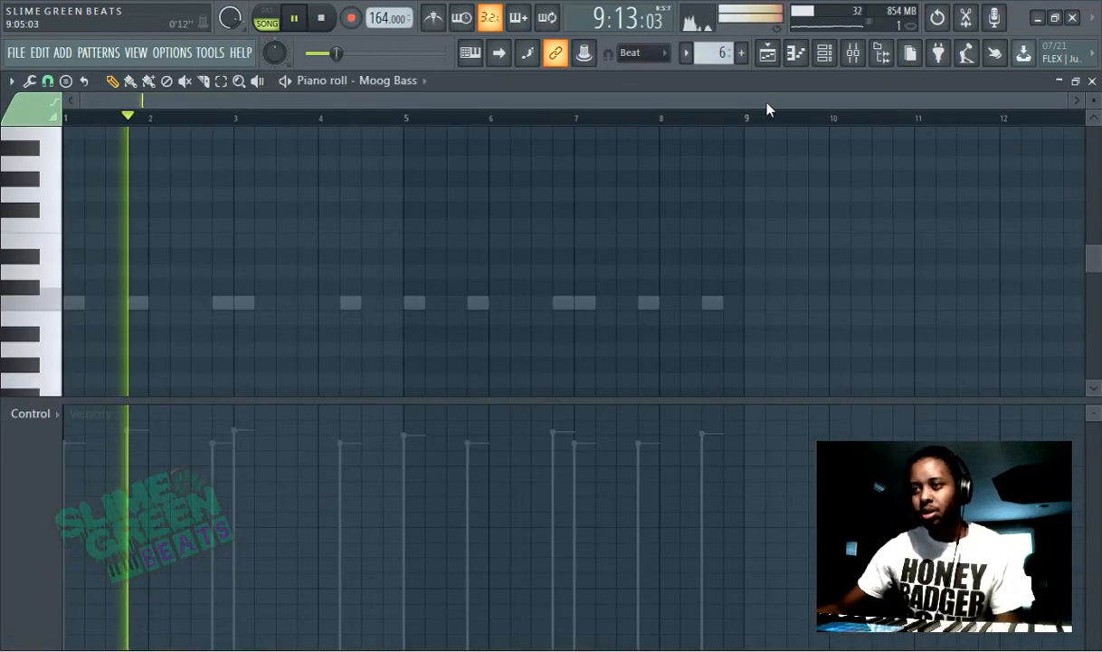
{"action": "left_click", "coordinate": [768, 53]}
{"action": "left_click_drag", "start_coordinate": [634, 413], "coordinate": [480, 344]}
{"action": "key", "text": "Delete"}
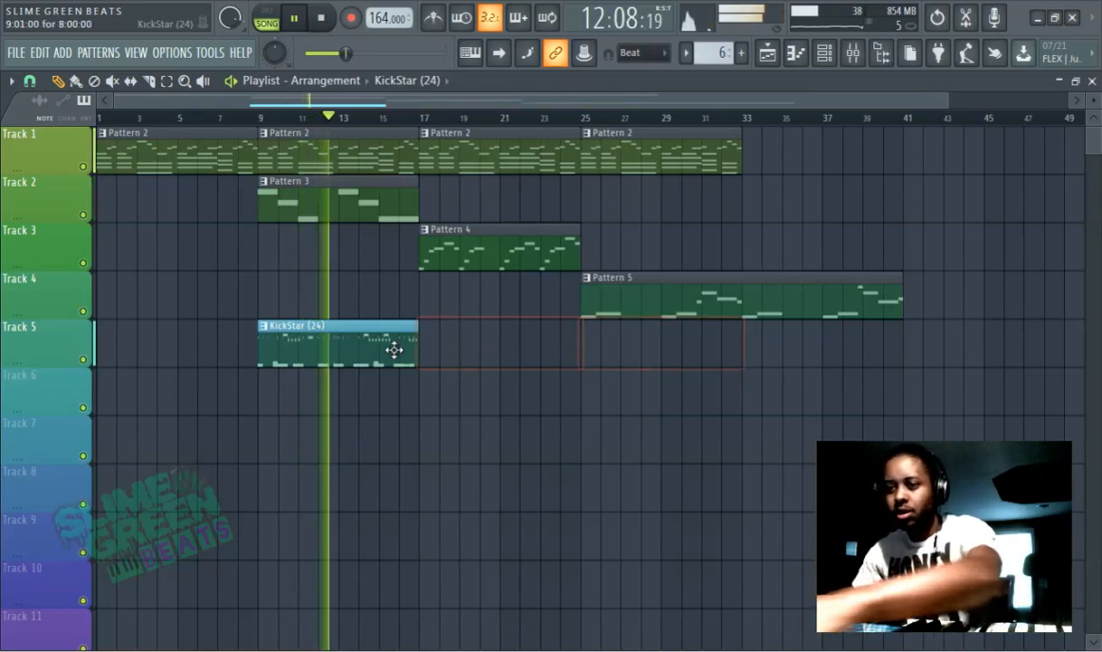
Step: Spread the stacked KickStar (24), KickStar (24) #2, [Snare] H-Town and [Snare] H-Town #2 clips onto Tracks 6 to 9 at bar 9
{"action": "scroll", "coordinate": [356, 351], "scroll_direction": "up", "scroll_amount": 3}
{"action": "left_click_drag", "start_coordinate": [247, 362], "coordinate": [251, 408]}
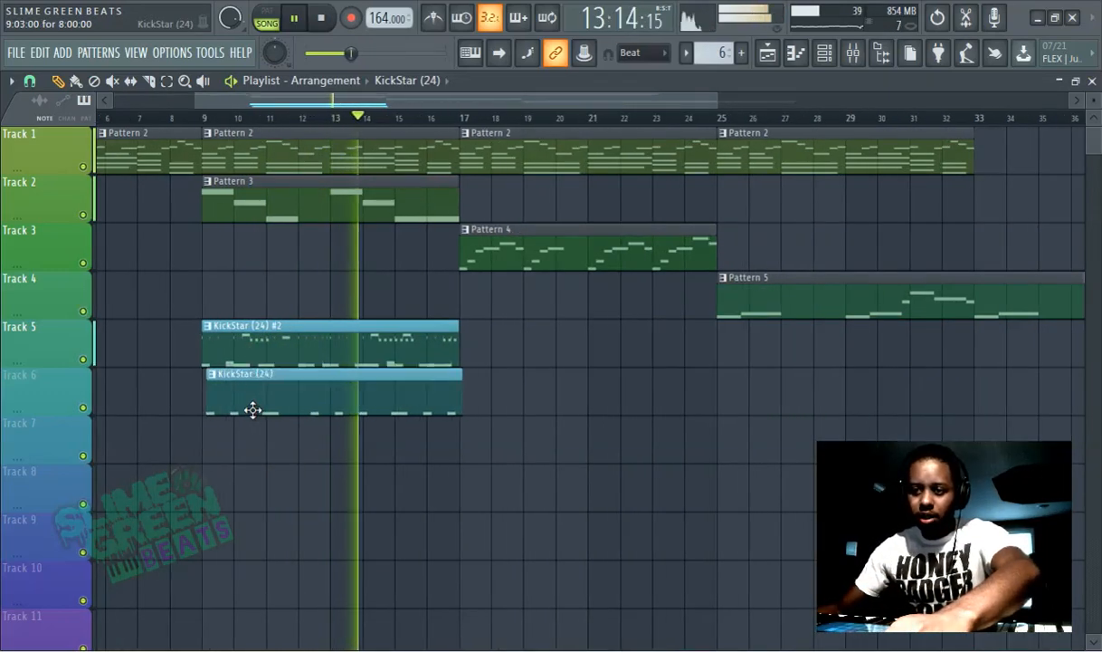
{"action": "left_click_drag", "start_coordinate": [239, 352], "coordinate": [231, 500]}
{"action": "left_click_drag", "start_coordinate": [258, 363], "coordinate": [242, 548]}
{"action": "scroll", "coordinate": [242, 548], "scroll_direction": "down", "scroll_amount": 2}
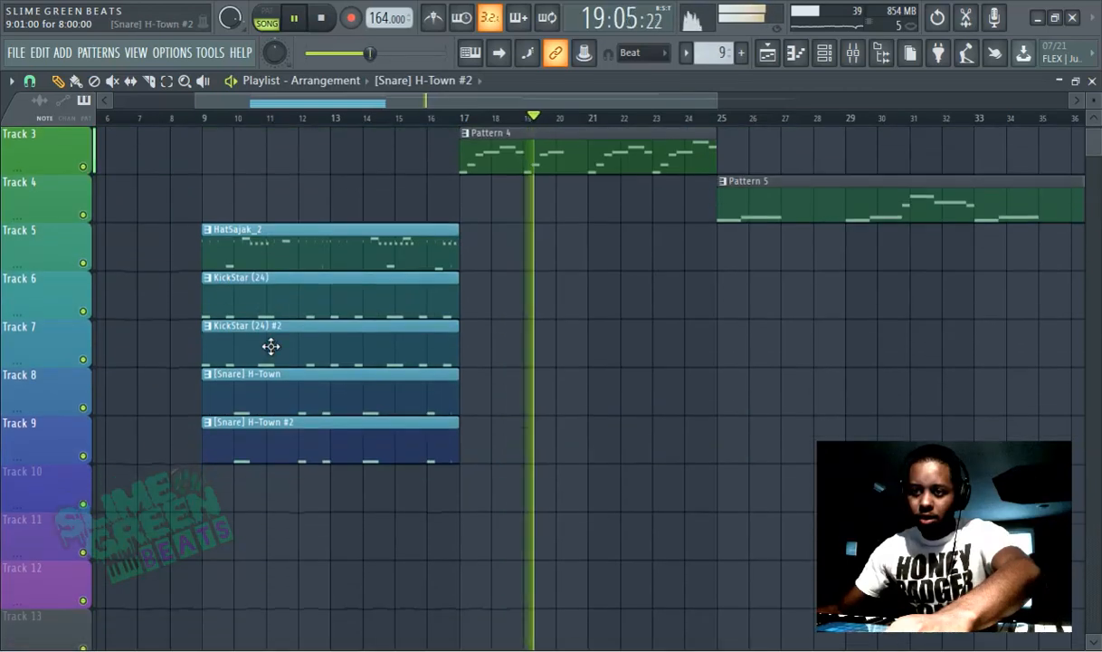
Step: Move HatSajak_2, HHStar (3) and HHStar (3) #2 to Tracks 10, 11 and 12, and HHStar (3) #3 to Track 4, all at bar 9
{"action": "left_click_drag", "start_coordinate": [261, 242], "coordinate": [263, 507]}
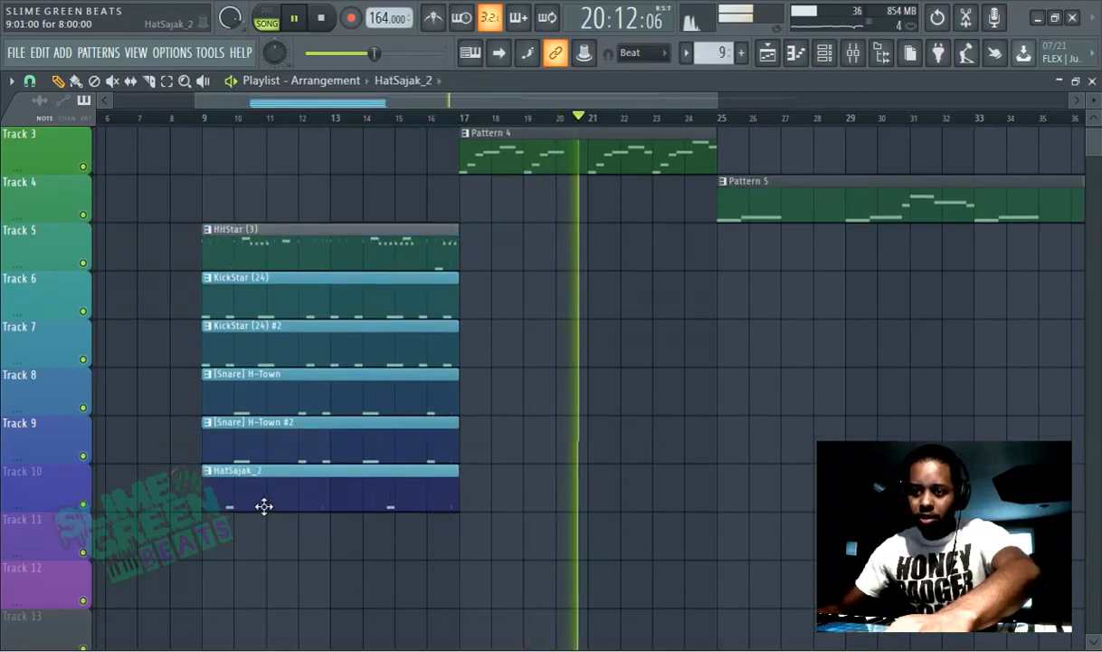
{"action": "left_click_drag", "start_coordinate": [288, 227], "coordinate": [285, 549]}
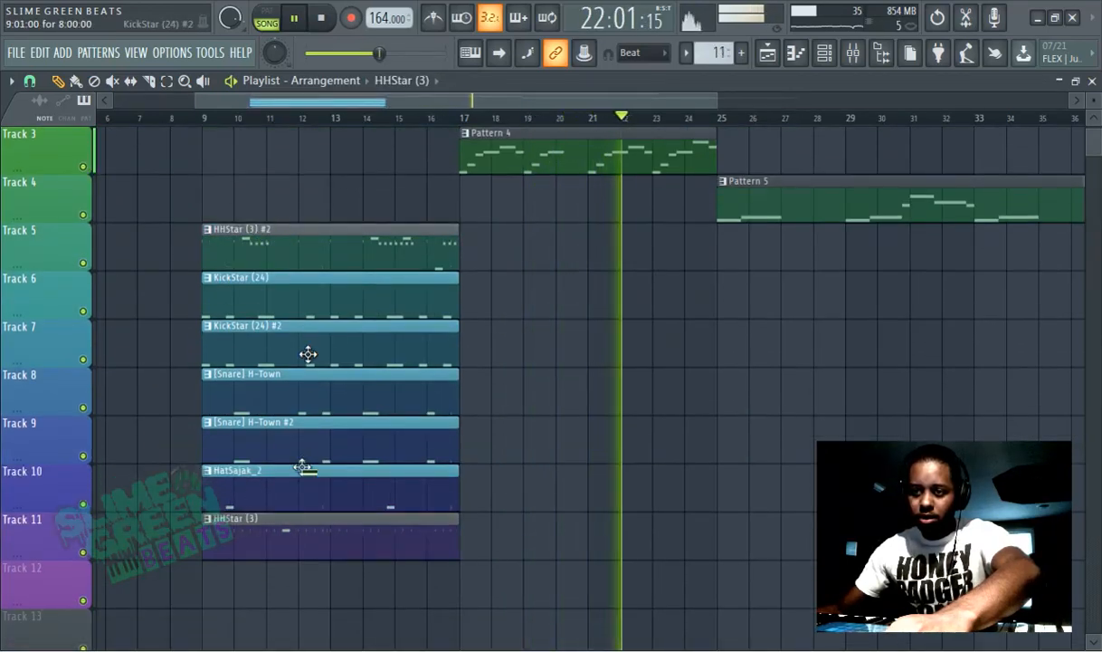
{"action": "left_click_drag", "start_coordinate": [297, 262], "coordinate": [303, 617]}
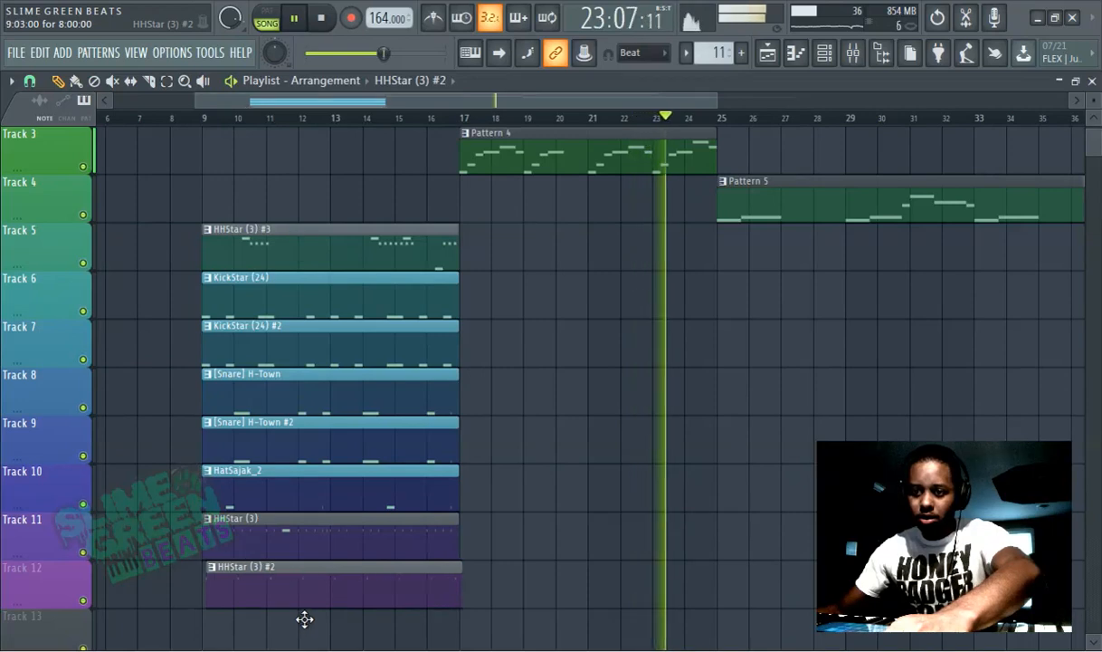
{"action": "left_click_drag", "start_coordinate": [313, 260], "coordinate": [305, 188]}
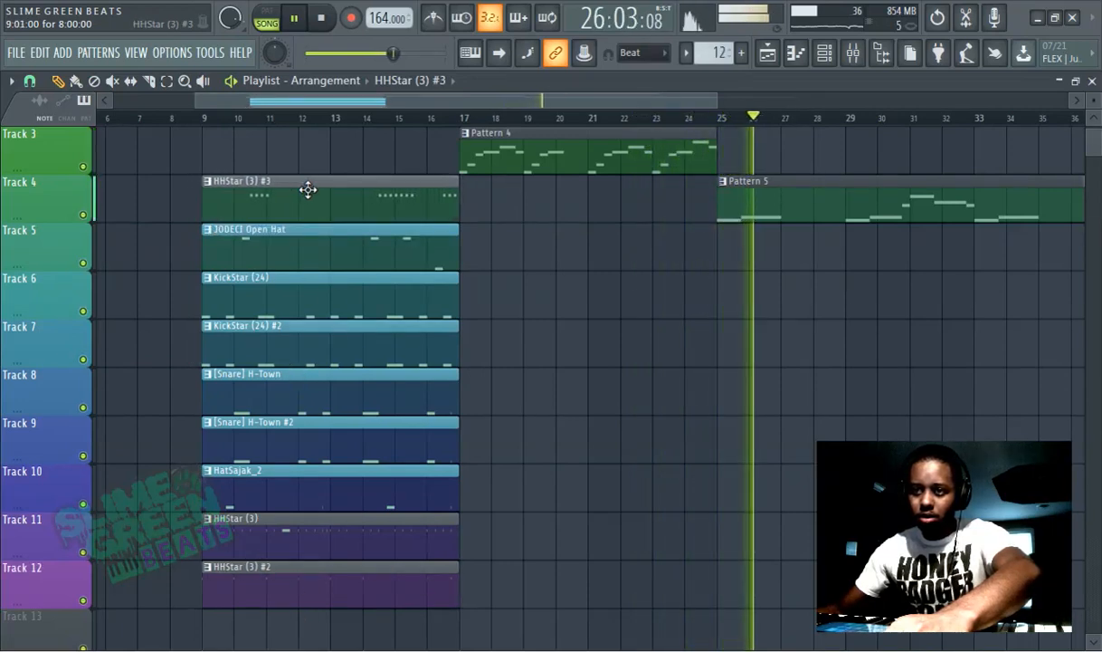
{"action": "left_click_drag", "start_coordinate": [283, 253], "coordinate": [296, 276]}
Step: Copy the whole stack of split drum clips from bar 9 to bar 33 on Tracks 5 to 13
{"action": "scroll", "coordinate": [292, 277], "scroll_direction": "up", "scroll_amount": 3}
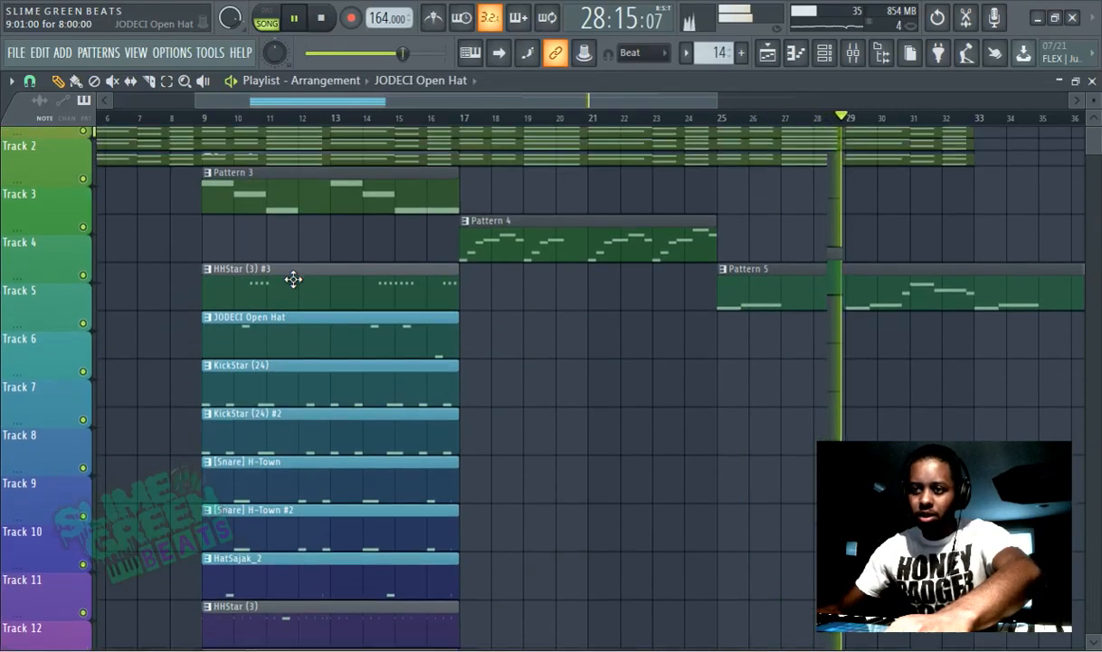
{"action": "scroll", "coordinate": [289, 276], "scroll_direction": "down", "scroll_amount": 3}
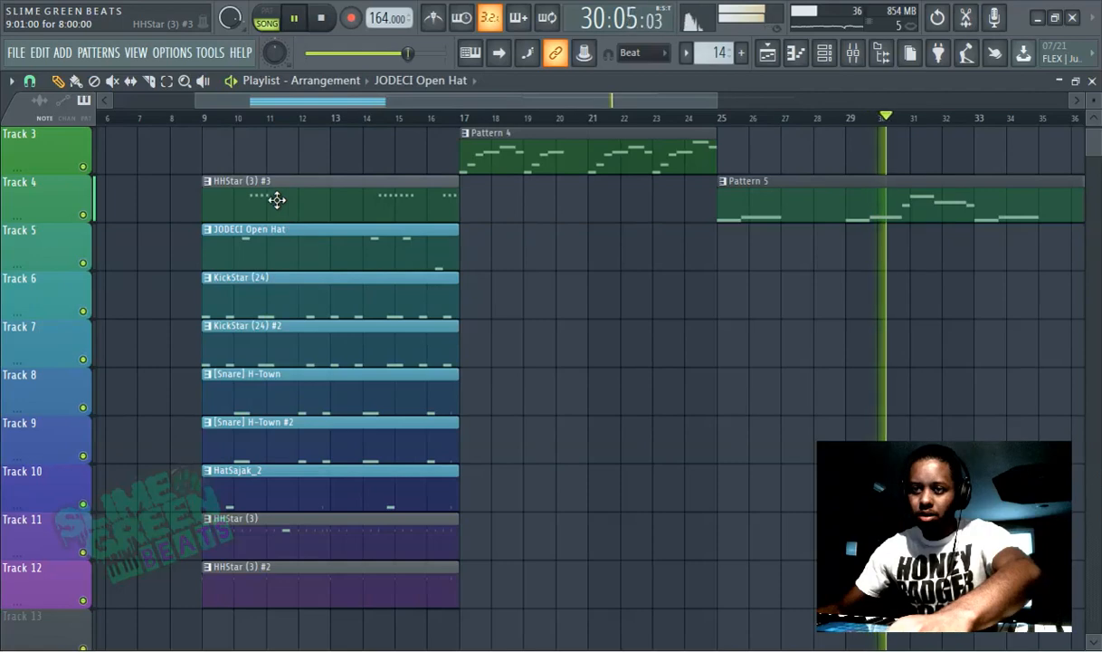
{"action": "left_click_drag", "start_coordinate": [278, 200], "coordinate": [369, 579]}
{"action": "scroll", "coordinate": [402, 336], "scroll_direction": "down", "scroll_amount": 1}
{"action": "mouse_move", "coordinate": [334, 181]}
{"action": "left_mouse_down"}
{"action": "mouse_move", "coordinate": [566, 290]}
{"action": "mouse_move", "coordinate": [1080, 334]}
{"action": "mouse_move", "coordinate": [975, 312]}
{"action": "left_mouse_up"}
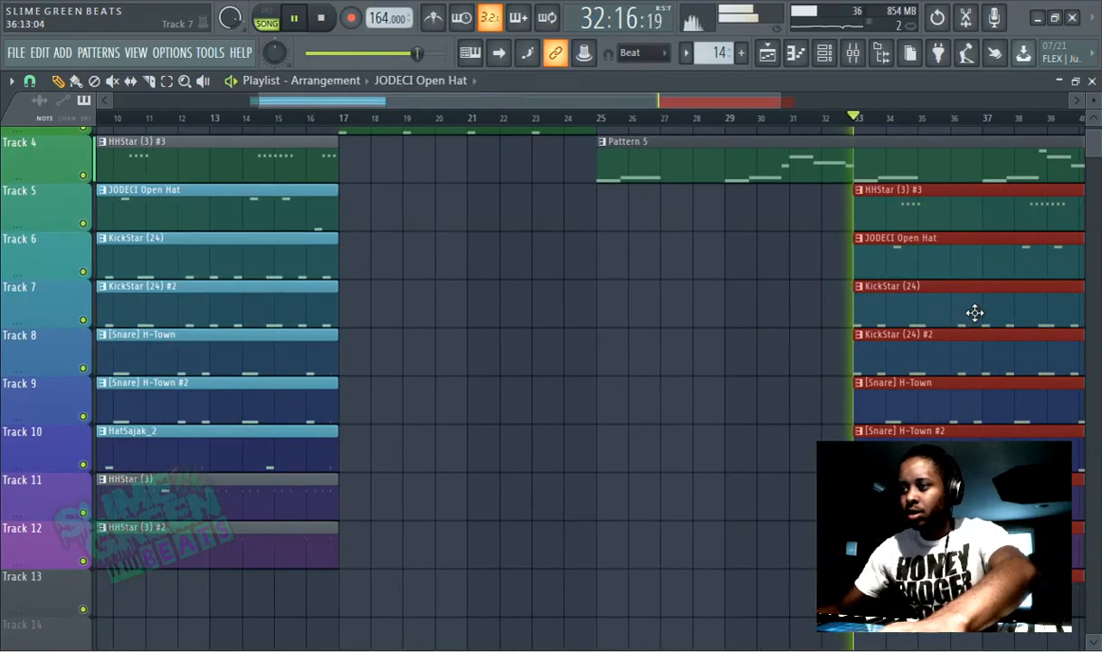
{"action": "scroll", "coordinate": [492, 319], "scroll_direction": "down", "scroll_amount": 2}
{"action": "scroll", "coordinate": [659, 273], "scroll_direction": "up", "scroll_amount": 3}
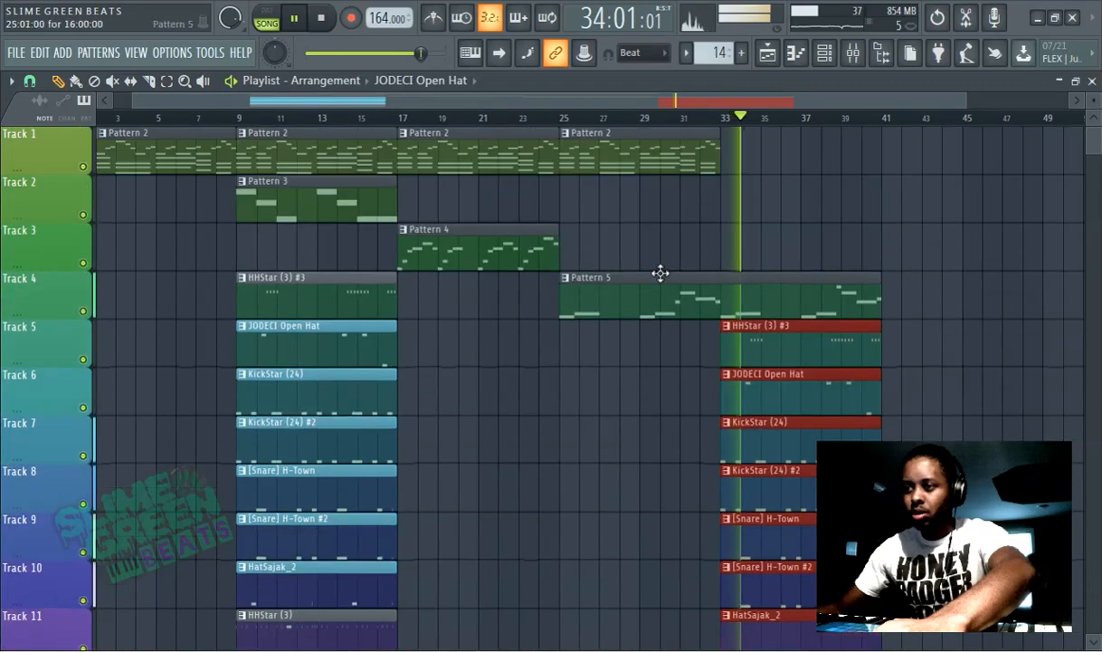
Step: Duplicate Pattern 2 to bars 33, 41 and 49 on Track 1, and place another Pattern 4 clip at bar 41 on Track 3
{"action": "left_click", "coordinate": [651, 165]}
{"action": "key", "text": "ctrl+b"}
{"action": "scroll", "coordinate": [396, 199], "scroll_direction": "down", "scroll_amount": 1}
{"action": "left_click", "coordinate": [414, 226]}
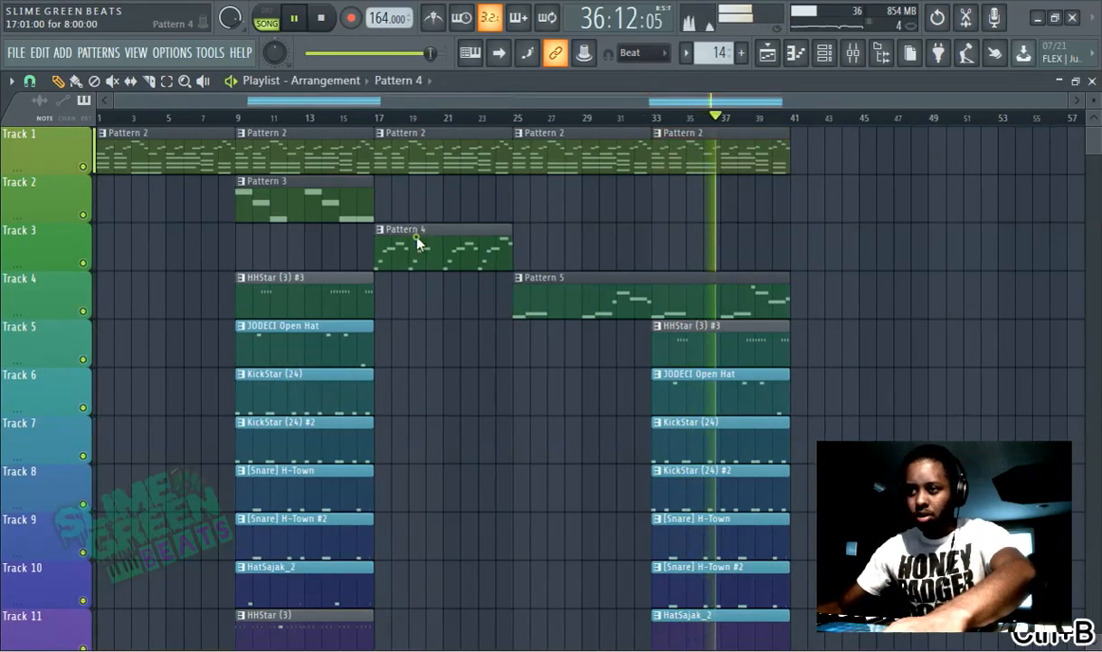
{"action": "left_click", "coordinate": [802, 249]}
{"action": "left_click_drag", "start_coordinate": [719, 217], "coordinate": [606, 143]}
{"action": "key", "text": "ctrl+b"}
Step: Duplicate the Pattern 5 clip to bar 41 on Track 4 and the second Pattern 4 clip to bar 49 on Track 3
{"action": "left_click", "coordinate": [682, 288]}
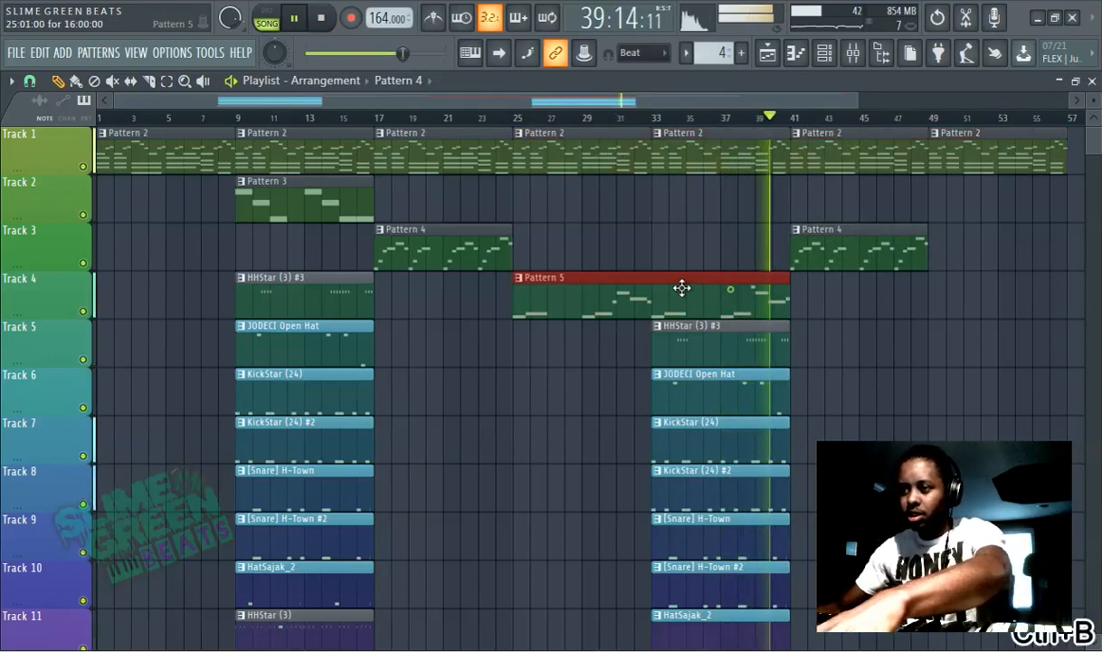
{"action": "key", "text": "ctrl+b"}
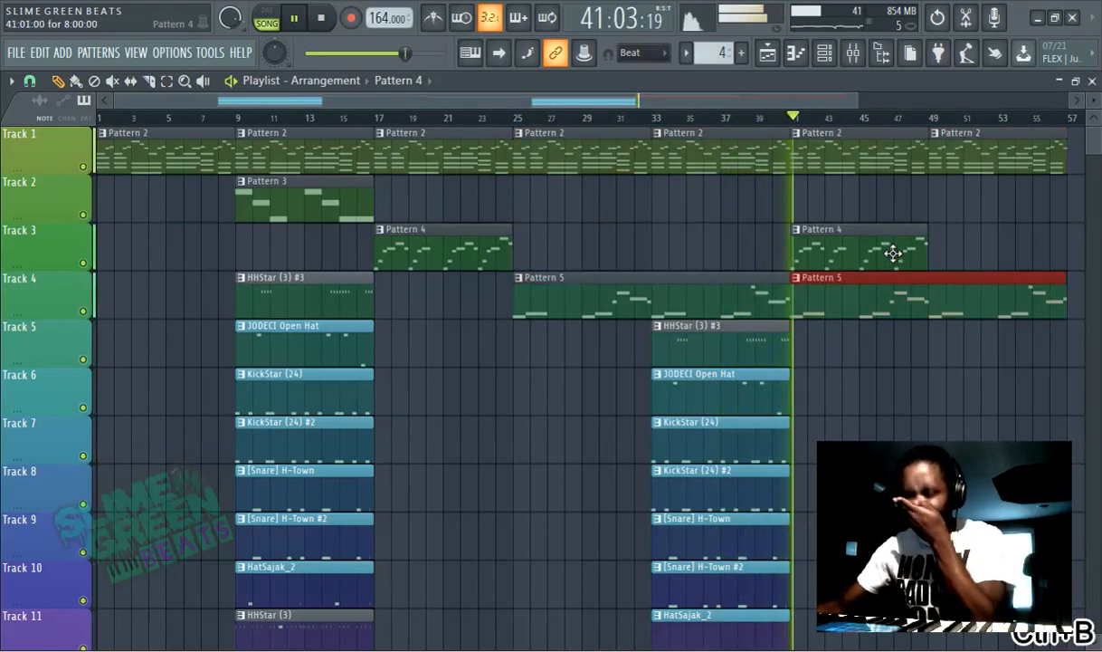
{"action": "scroll", "coordinate": [824, 320], "scroll_direction": "down", "scroll_amount": 3}
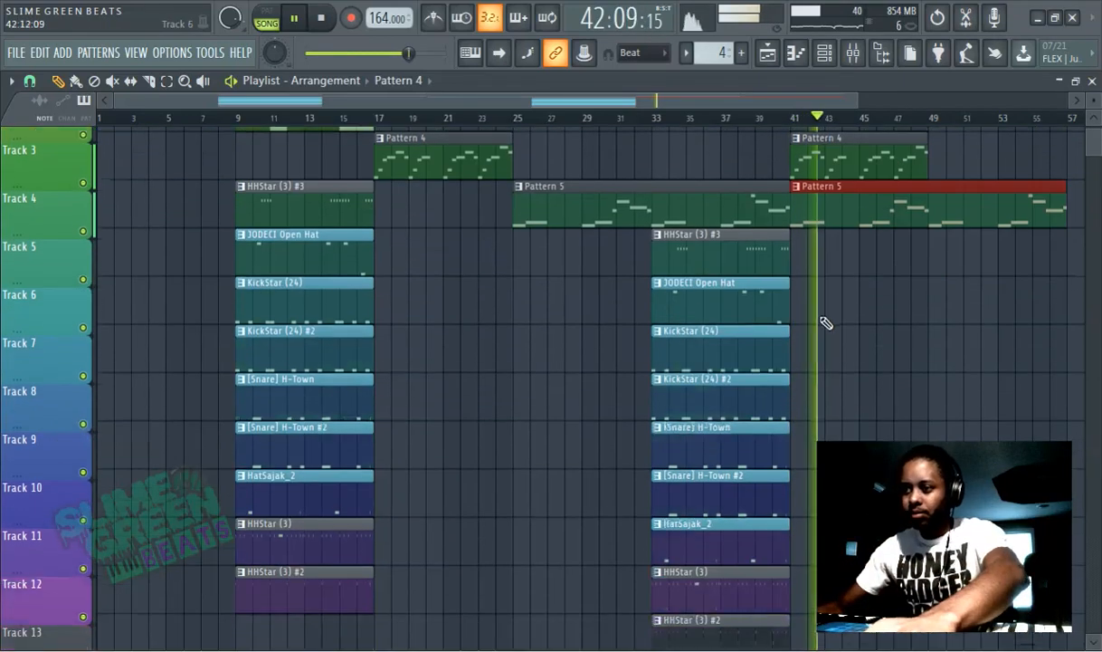
{"action": "scroll", "coordinate": [827, 322], "scroll_direction": "up", "scroll_amount": 3}
{"action": "left_click", "coordinate": [865, 265]}
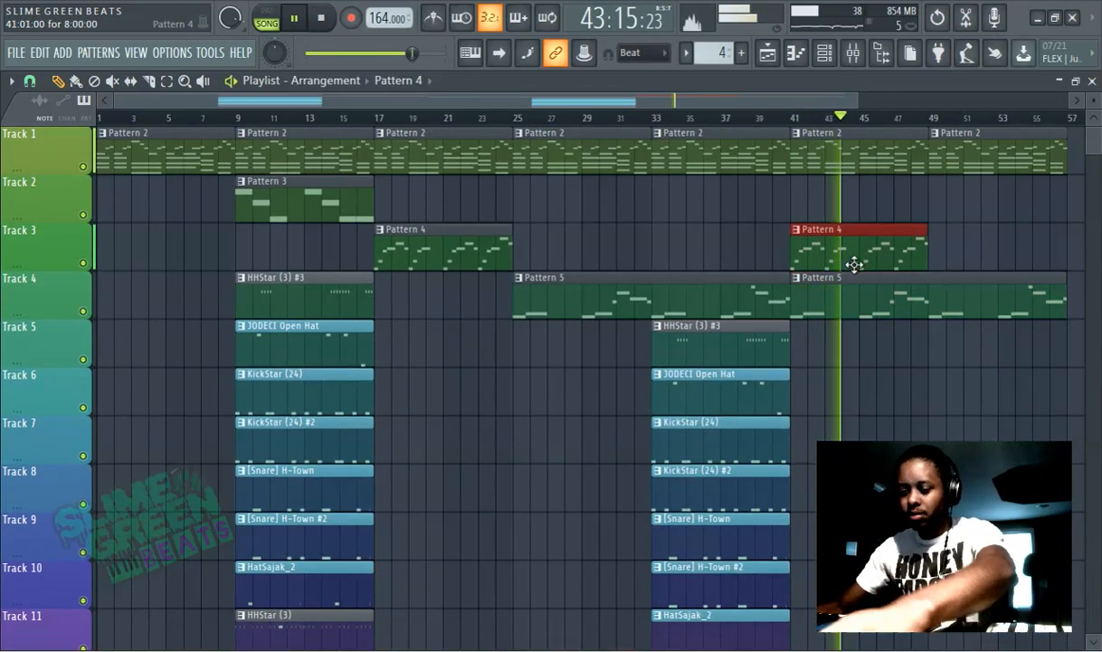
{"action": "key", "text": "ctrl+b"}
Step: Duplicate the bar 33 drum clips on Tracks 5 to 13 and position the copies at bar 49
{"action": "scroll", "coordinate": [730, 236], "scroll_direction": "down", "scroll_amount": 5}
{"action": "left_click_drag", "start_coordinate": [715, 160], "coordinate": [738, 554]}
{"action": "key", "text": "ctrl+b"}
{"action": "left_click_drag", "start_coordinate": [1066, 380], "coordinate": [955, 372]}
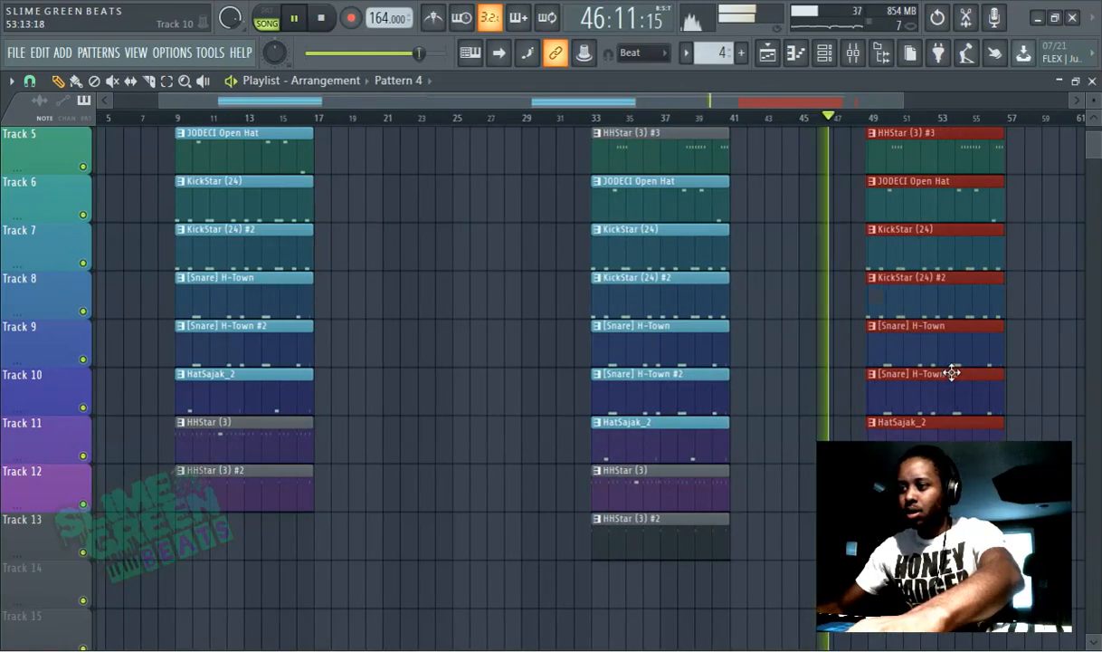
Step: Delete the two KickStar (24) and two [Snare] H-Town clips at bar 9 on Tracks 6 to 9
{"action": "scroll", "coordinate": [468, 366], "scroll_direction": "up", "scroll_amount": 4}
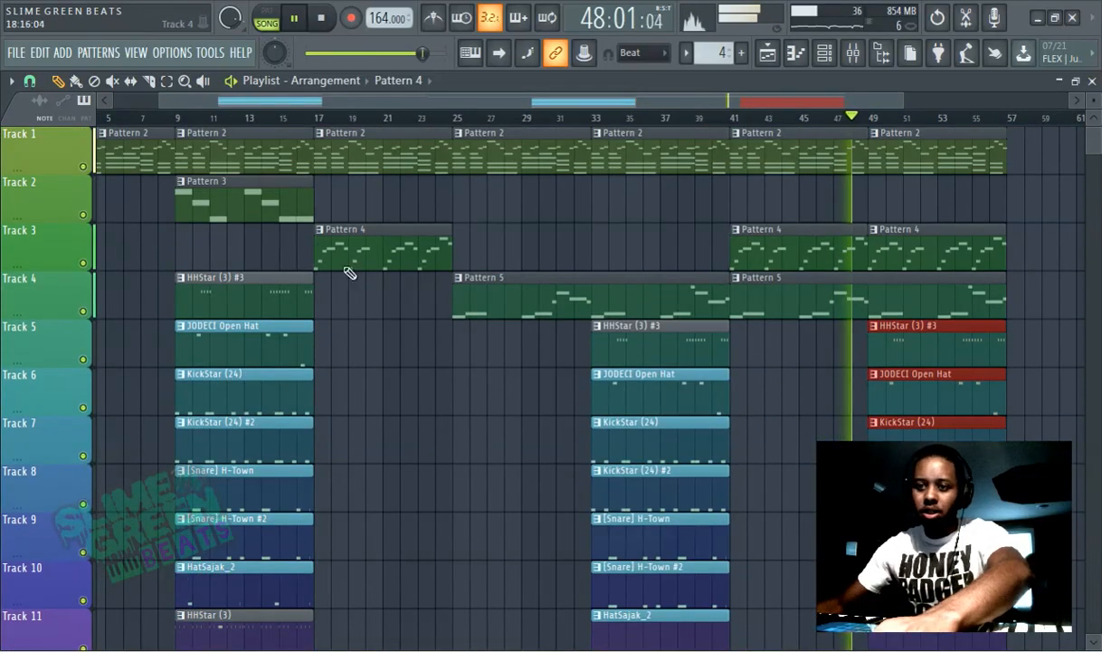
{"action": "left_click_drag", "start_coordinate": [204, 105], "coordinate": [34, 124]}
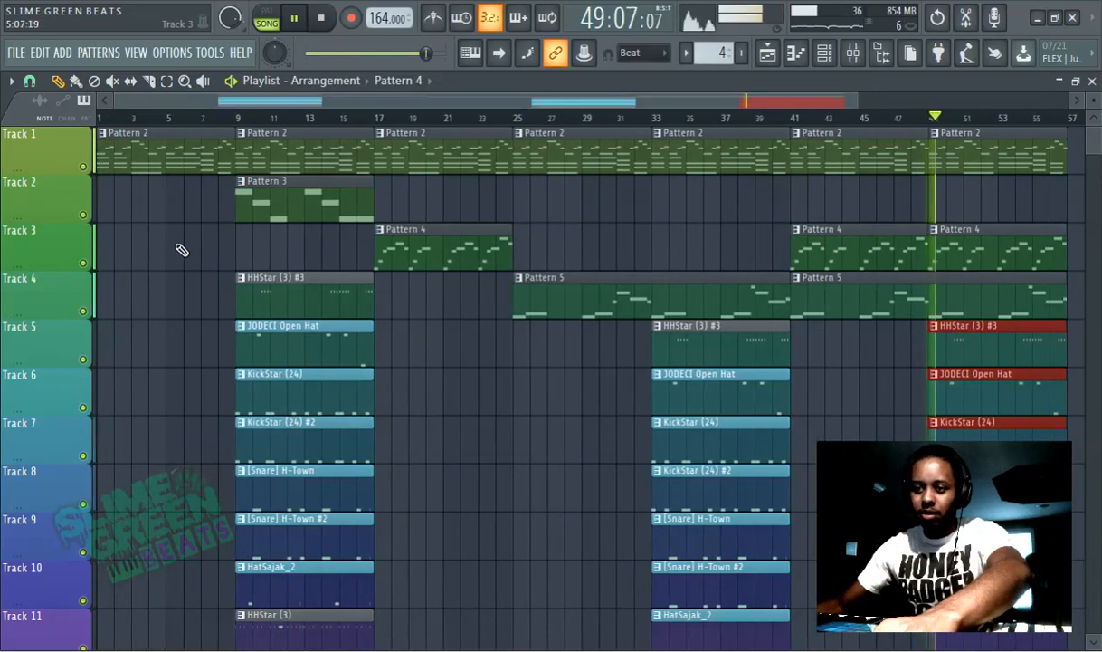
{"action": "scroll", "coordinate": [299, 239], "scroll_direction": "down", "scroll_amount": 2}
{"action": "scroll", "coordinate": [268, 240], "scroll_direction": "down", "scroll_amount": 2}
{"action": "scroll", "coordinate": [269, 240], "scroll_direction": "down", "scroll_amount": 2}
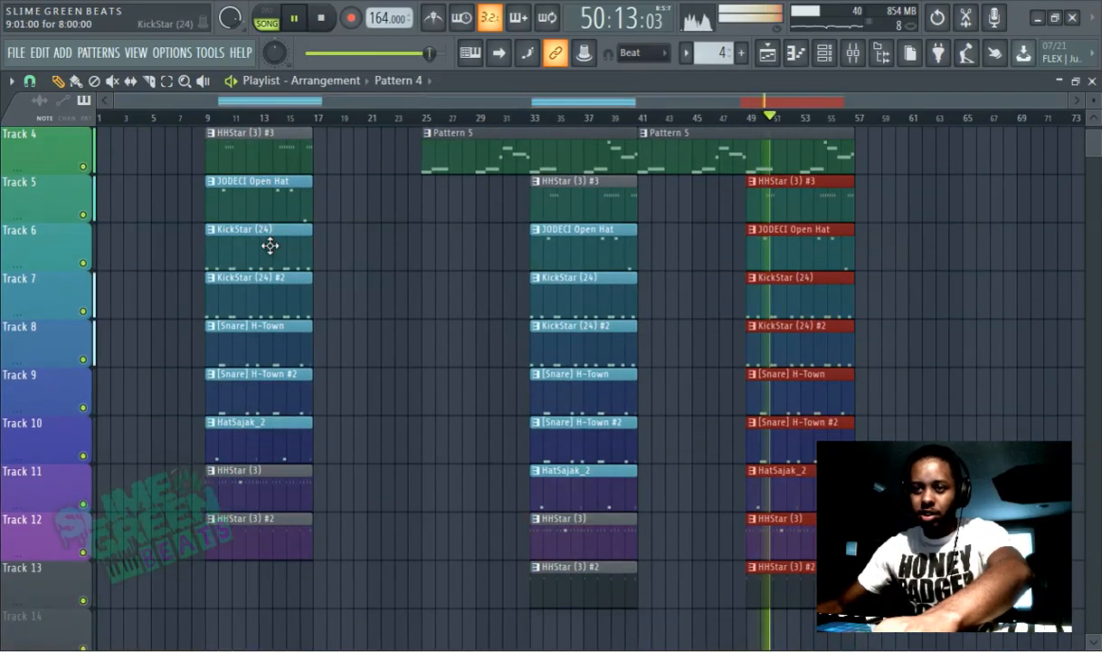
{"action": "scroll", "coordinate": [269, 246], "scroll_direction": "up", "scroll_amount": 2}
{"action": "scroll", "coordinate": [256, 276], "scroll_direction": "down", "scroll_amount": 1}
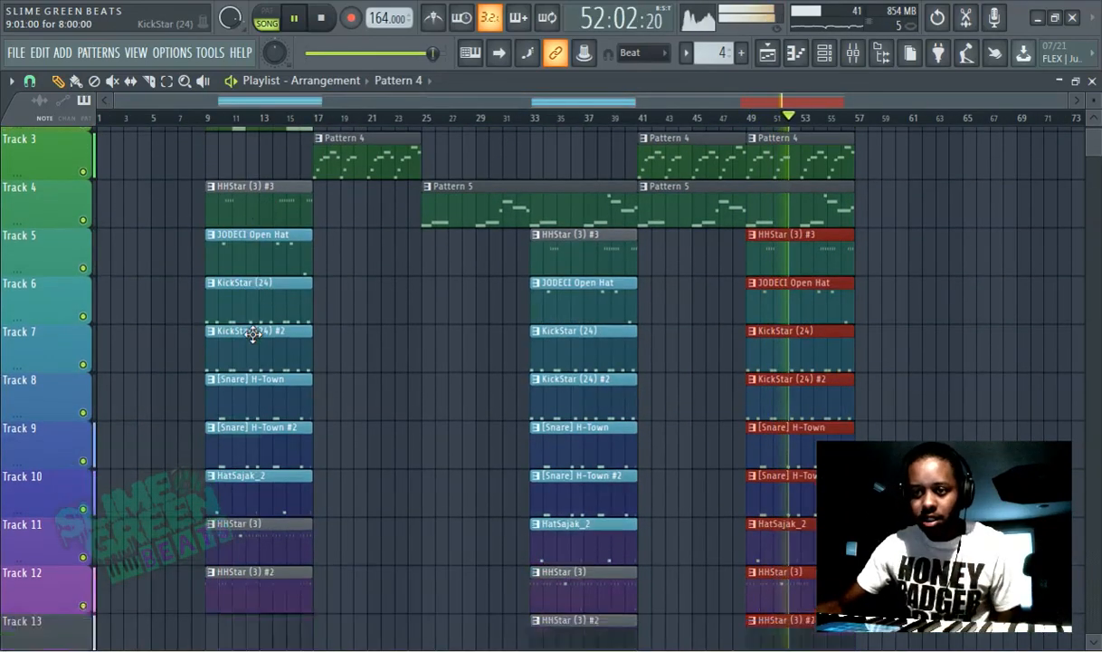
{"action": "right_click", "coordinate": [258, 335]}
{"action": "right_click", "coordinate": [268, 312]}
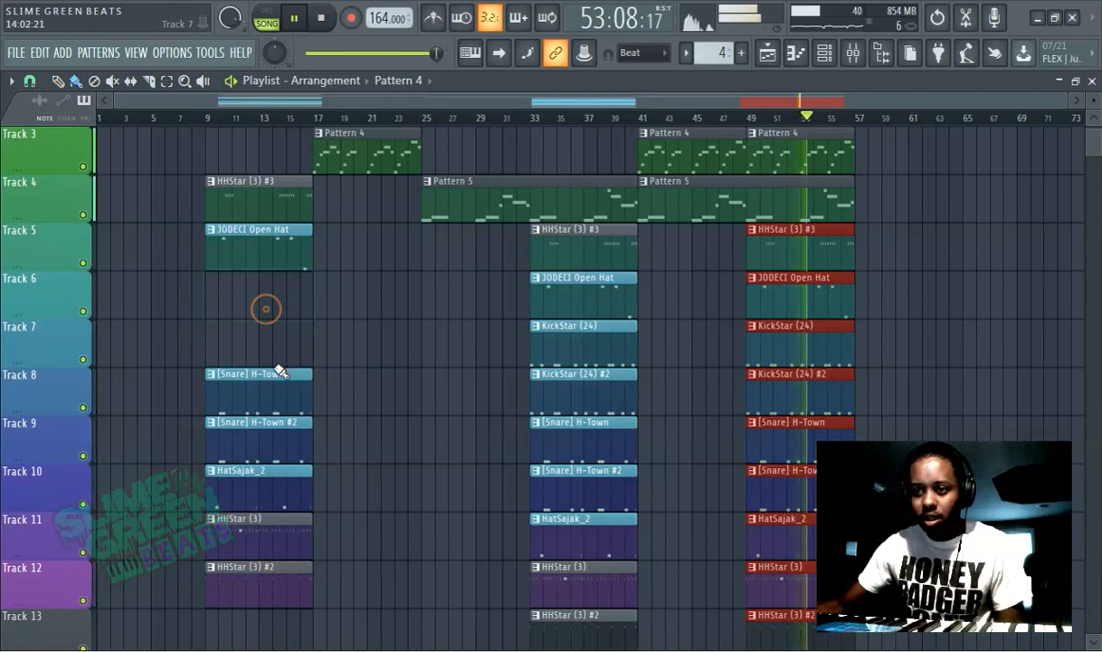
{"action": "right_click", "coordinate": [273, 371]}
{"action": "right_click", "coordinate": [272, 426]}
Step: Delete the JODECI Open Hat clip on Track 5 and the HatSajak_2 clip on Track 10 at bar 9
{"action": "scroll", "coordinate": [434, 342], "scroll_direction": "up", "scroll_amount": 2}
{"action": "scroll", "coordinate": [295, 246], "scroll_direction": "down", "scroll_amount": 5}
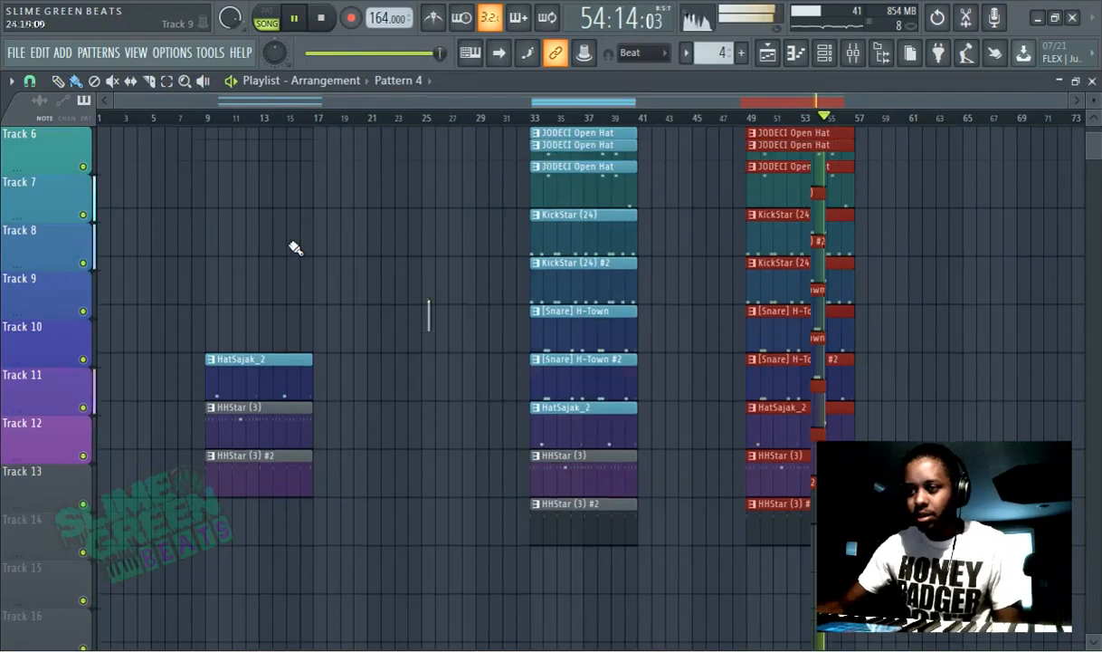
{"action": "scroll", "coordinate": [337, 183], "scroll_direction": "up", "scroll_amount": 6}
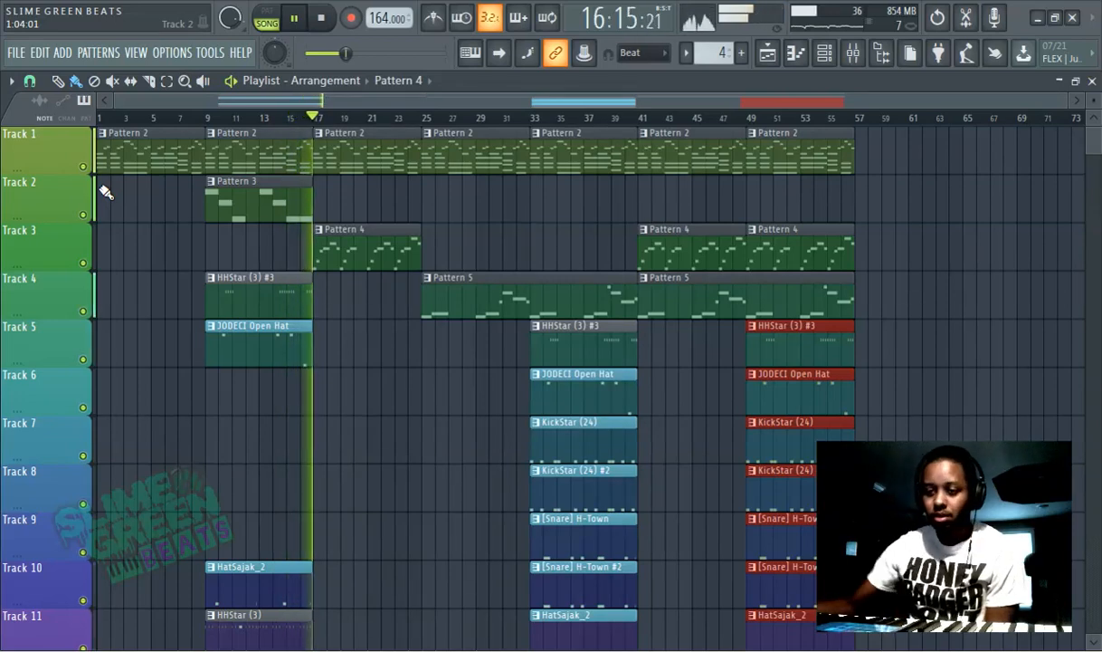
{"action": "scroll", "coordinate": [201, 290], "scroll_direction": "down", "scroll_amount": 1}
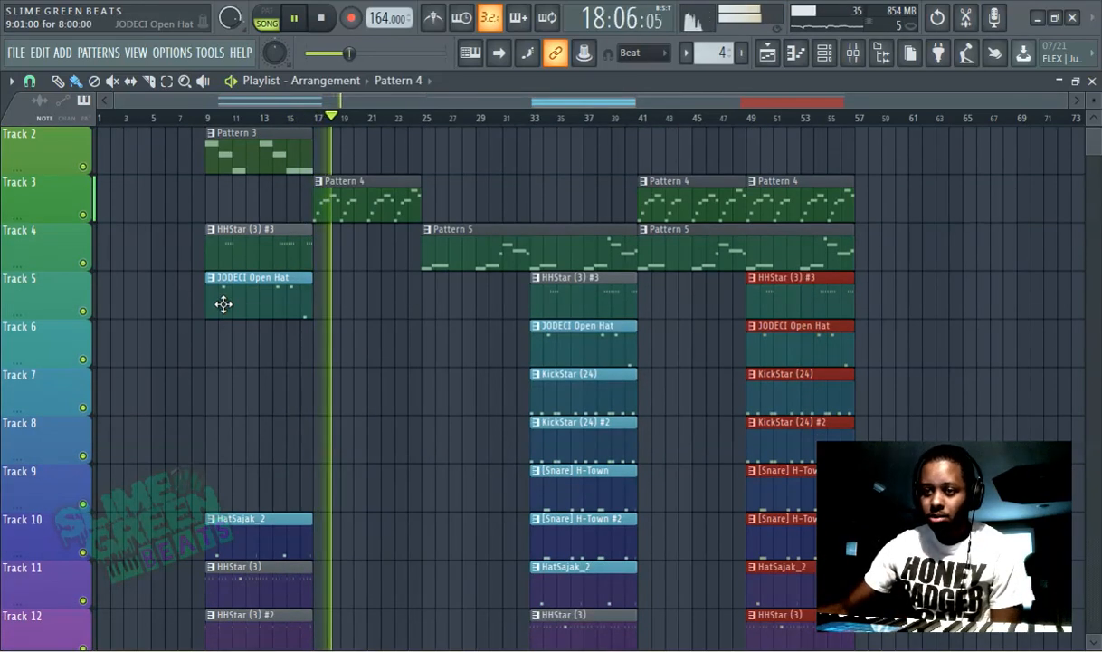
{"action": "scroll", "coordinate": [246, 315], "scroll_direction": "down", "scroll_amount": 2}
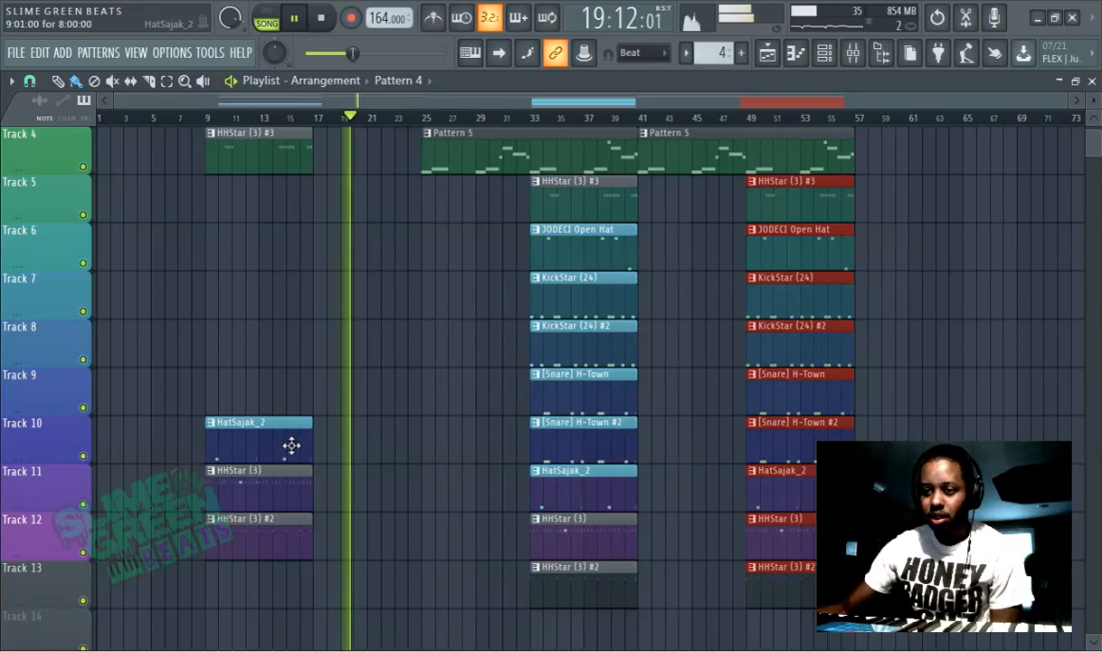
{"action": "scroll", "coordinate": [291, 445], "scroll_direction": "up", "scroll_amount": 3}
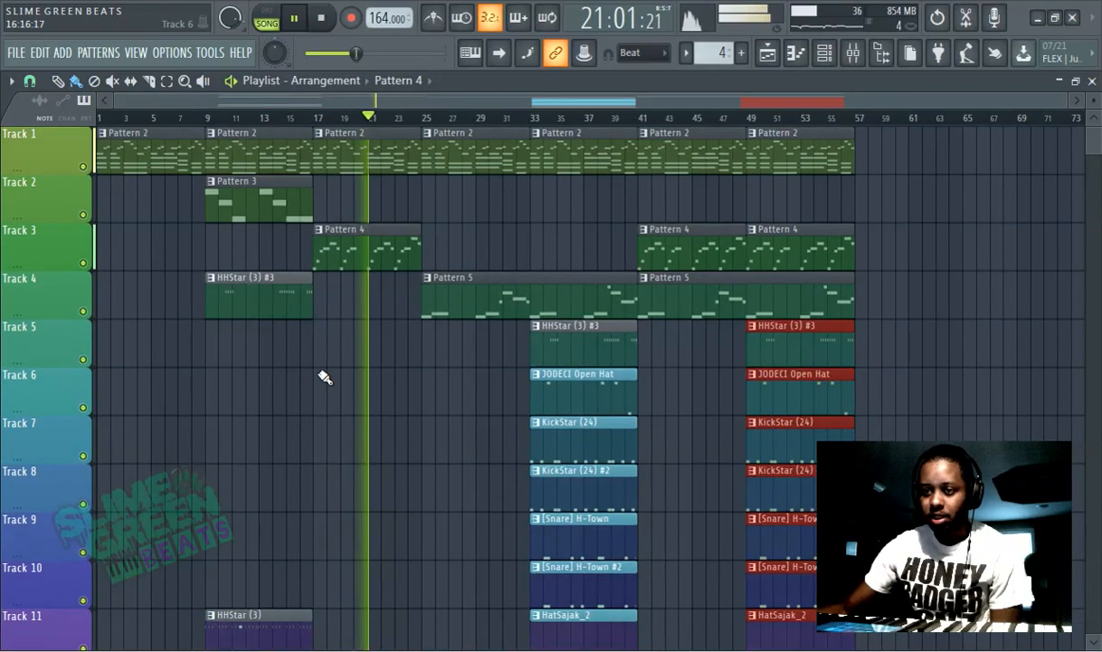
{"action": "scroll", "coordinate": [308, 398], "scroll_direction": "down", "scroll_amount": 5}
{"action": "scroll", "coordinate": [344, 384], "scroll_direction": "up", "scroll_amount": 5}
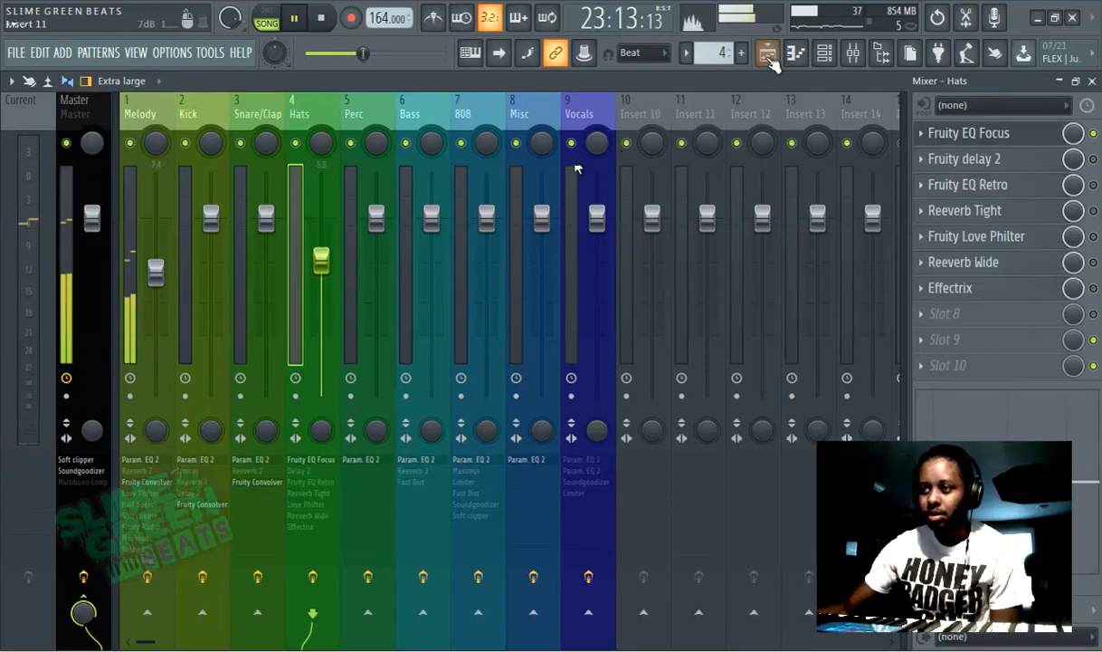
Step: Return from the mixer to the playlist and make the Track 2 clip's Pattern 3 the active pattern
{"action": "left_click", "coordinate": [766, 54]}
{"action": "scroll", "coordinate": [283, 378], "scroll_direction": "down", "scroll_amount": 2}
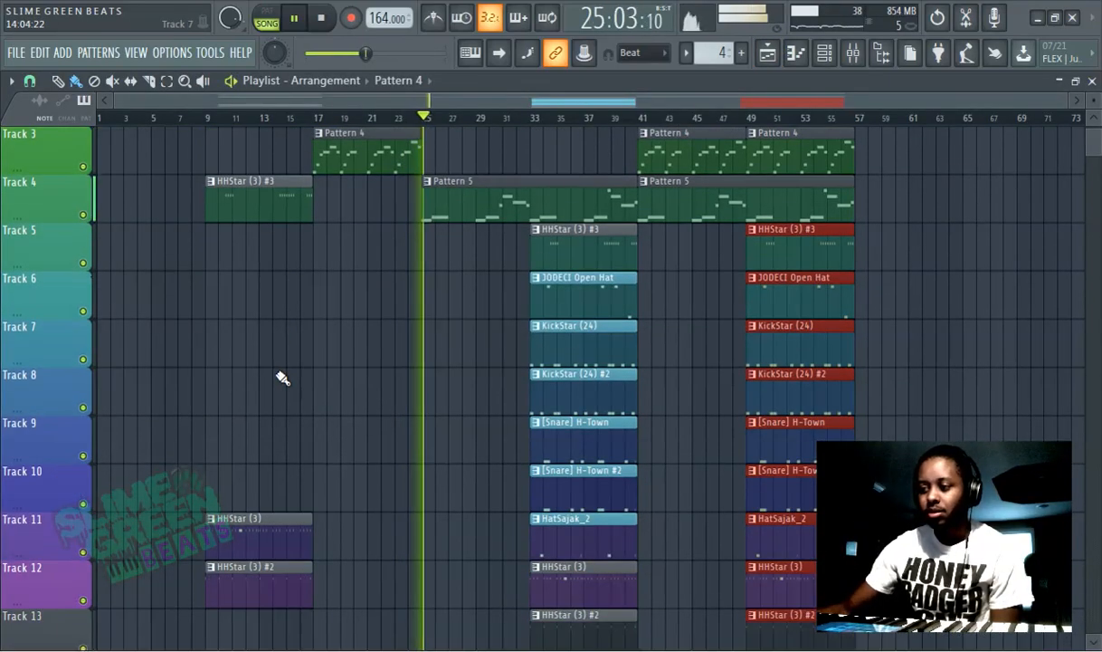
{"action": "scroll", "coordinate": [324, 353], "scroll_direction": "up", "scroll_amount": 2}
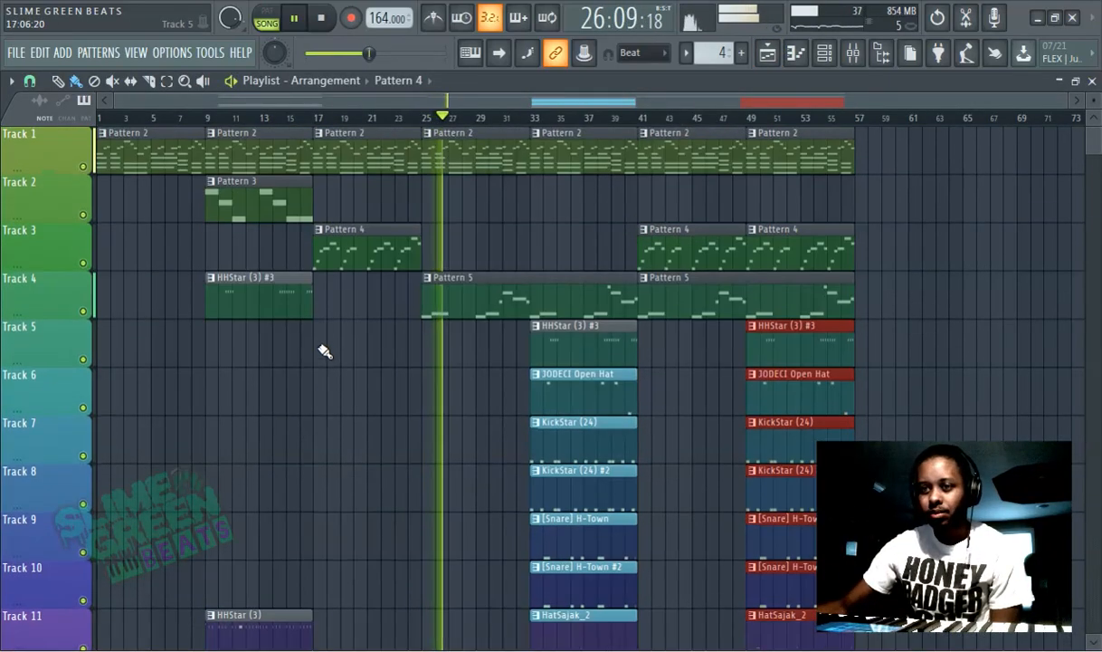
{"action": "left_click", "coordinate": [254, 197]}
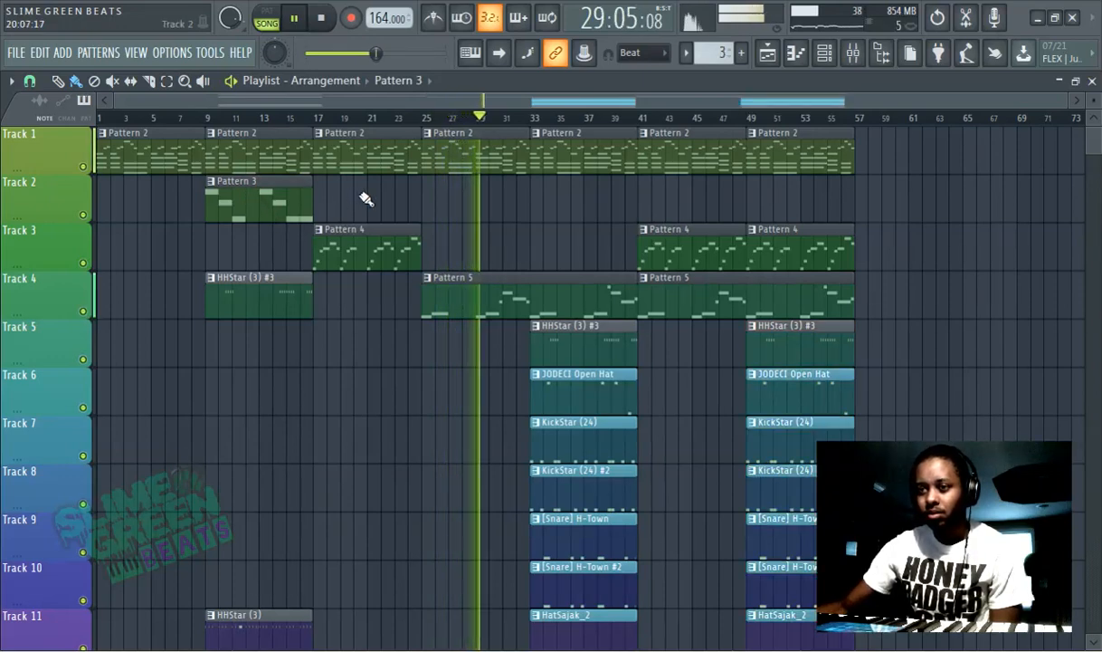
{"action": "scroll", "coordinate": [443, 407], "scroll_direction": "down", "scroll_amount": 6}
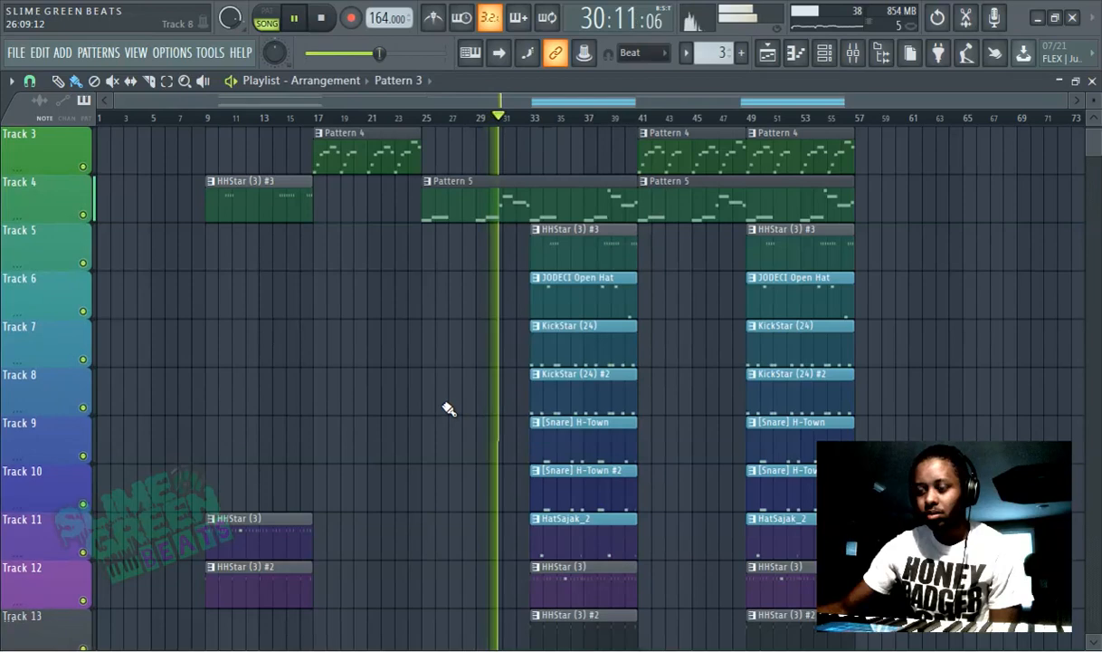
{"action": "scroll", "coordinate": [442, 403], "scroll_direction": "up", "scroll_amount": 6}
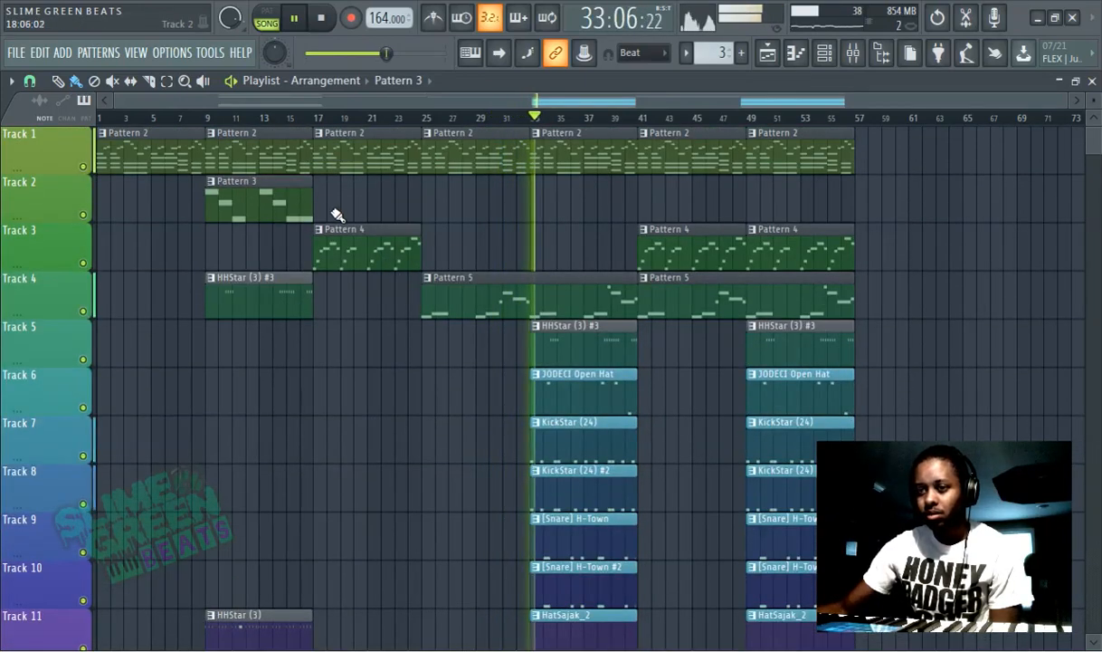
Step: Try out a Pattern 3 clip at bar 33 on Track 2, and delete that clip again
{"action": "left_click", "coordinate": [534, 190]}
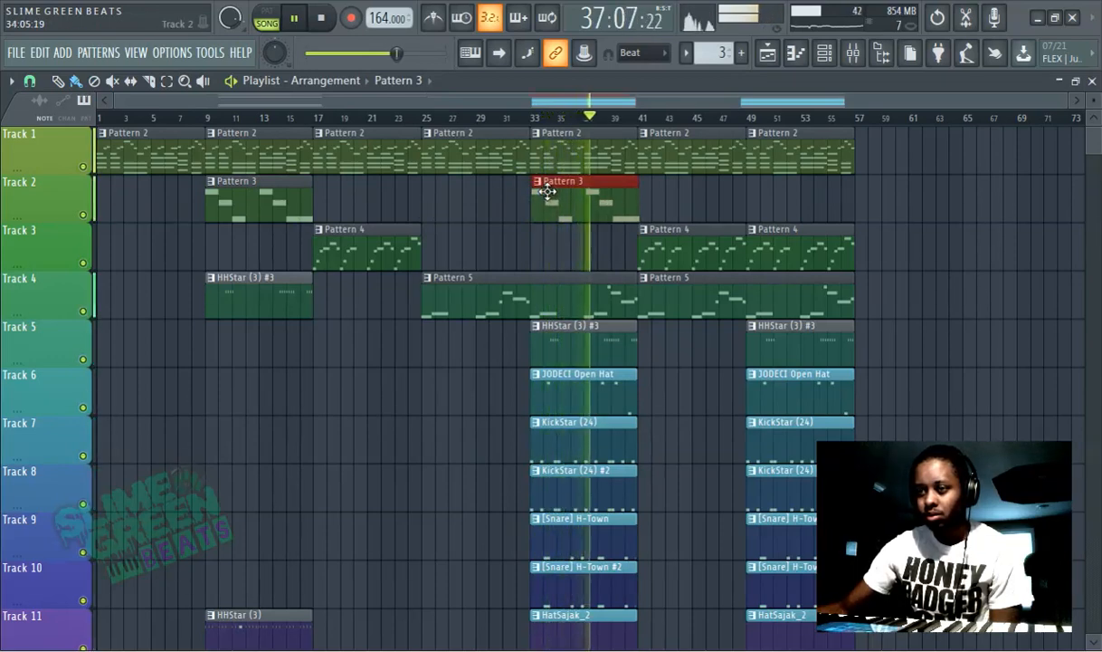
{"action": "right_click", "coordinate": [547, 191]}
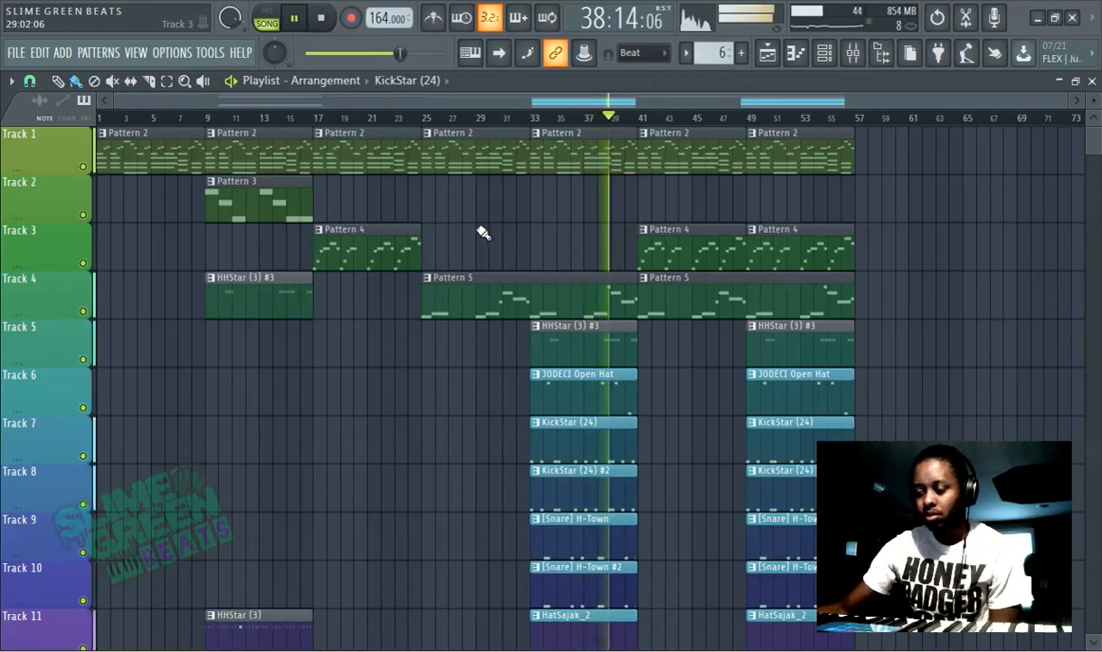
{"action": "scroll", "coordinate": [434, 257], "scroll_direction": "down", "scroll_amount": 8}
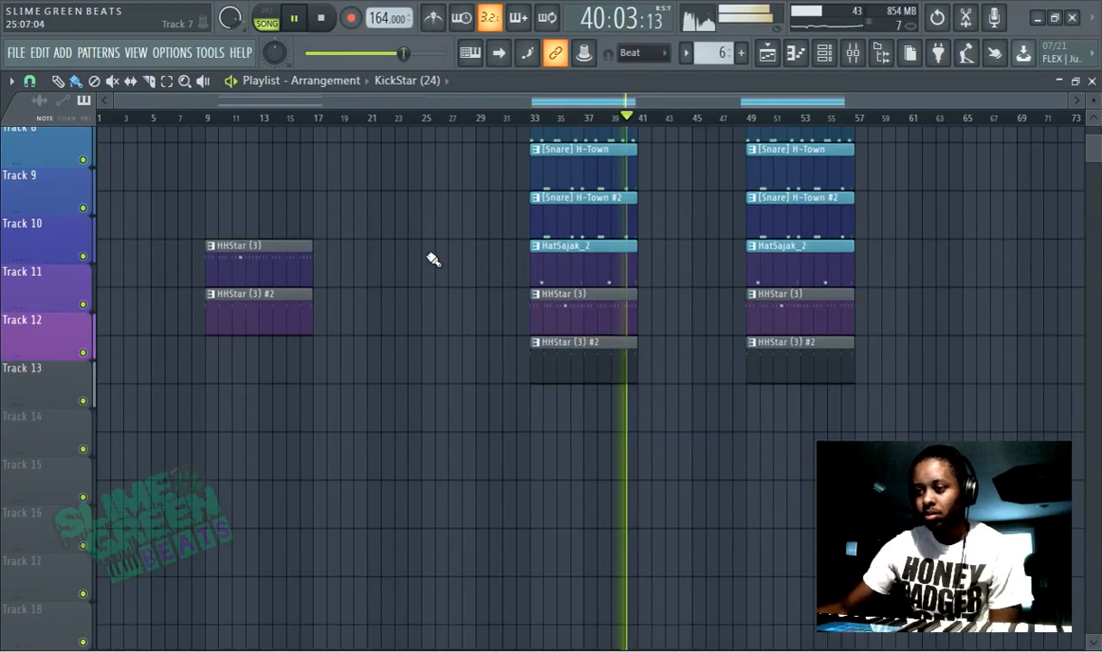
{"action": "scroll", "coordinate": [432, 258], "scroll_direction": "up", "scroll_amount": 5}
{"action": "scroll", "coordinate": [433, 258], "scroll_direction": "up", "scroll_amount": 3}
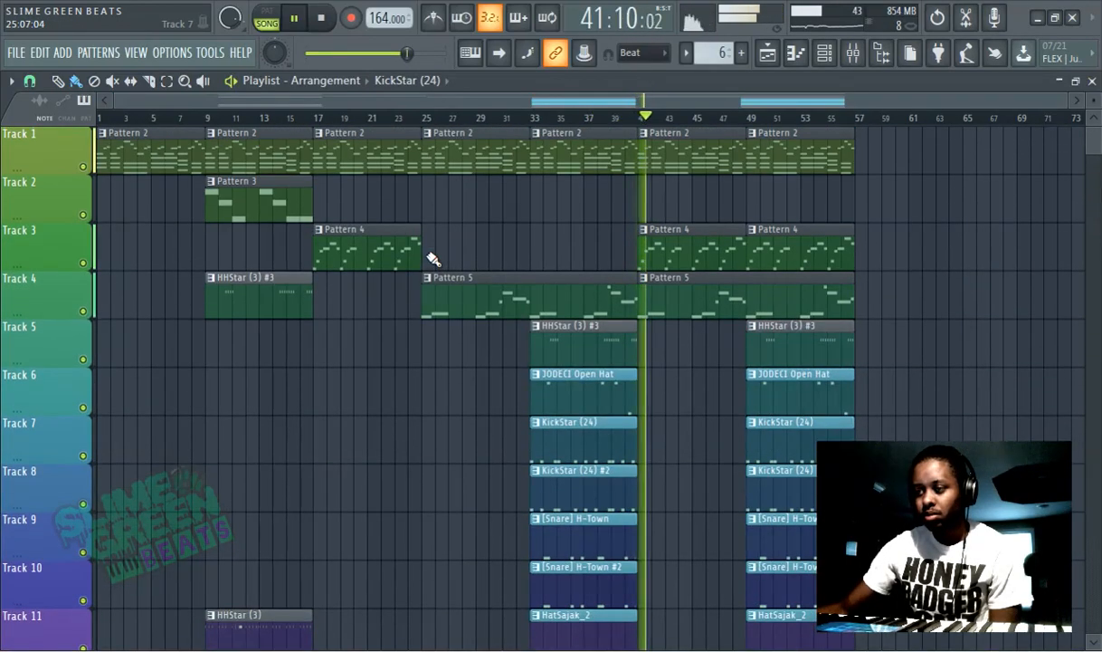
{"action": "scroll", "coordinate": [433, 258], "scroll_direction": "down", "scroll_amount": 3}
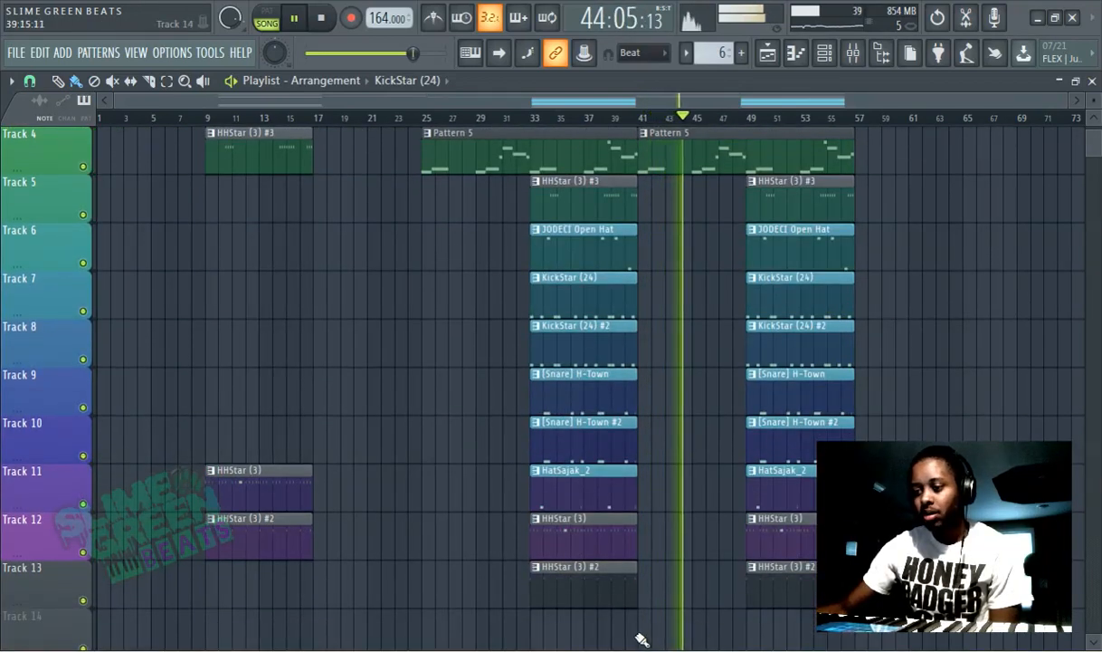
{"action": "scroll", "coordinate": [445, 502], "scroll_direction": "down", "scroll_amount": 2}
{"action": "scroll", "coordinate": [301, 436], "scroll_direction": "up", "scroll_amount": 5}
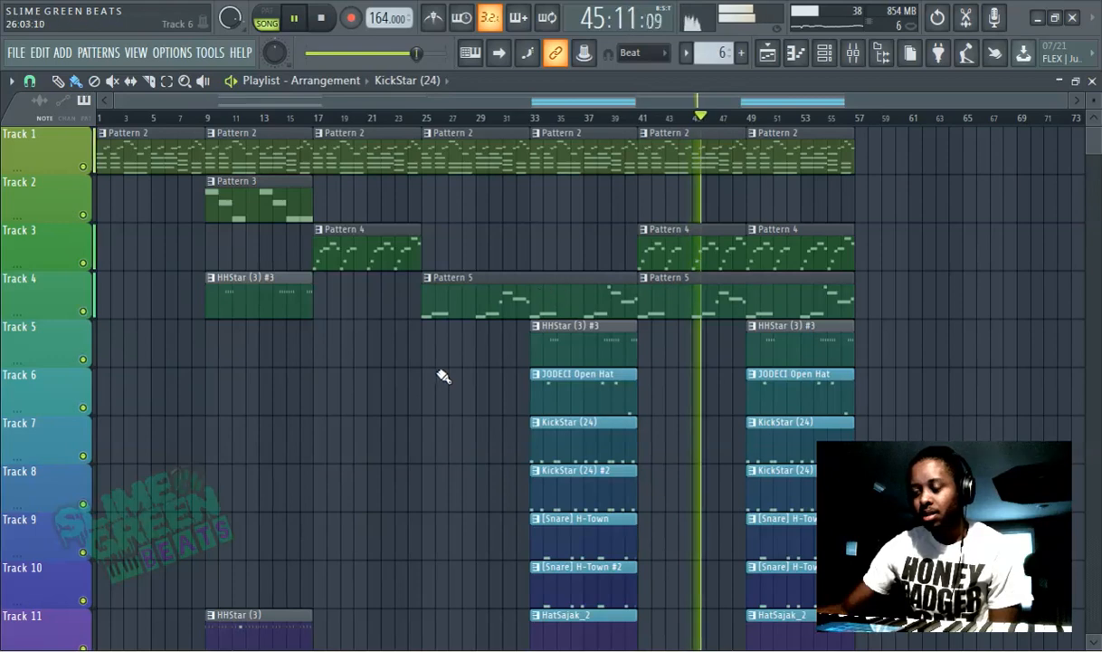